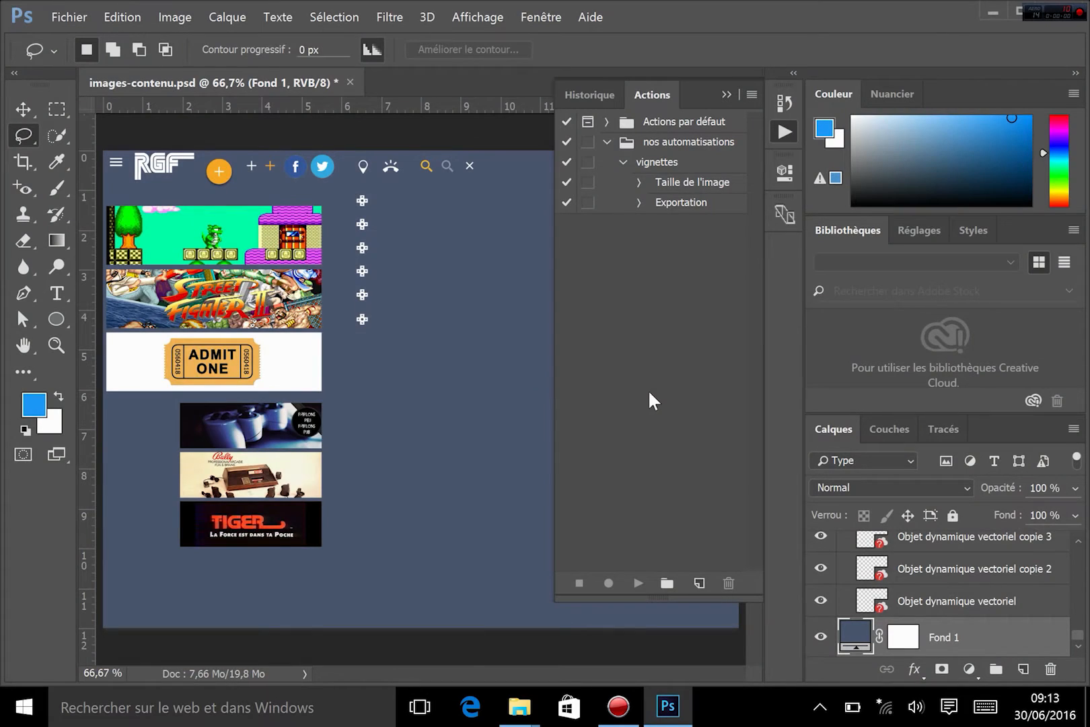
- Activate the Slice tool and clear all existing slices from images-contenu.psd
left_click(786, 129)
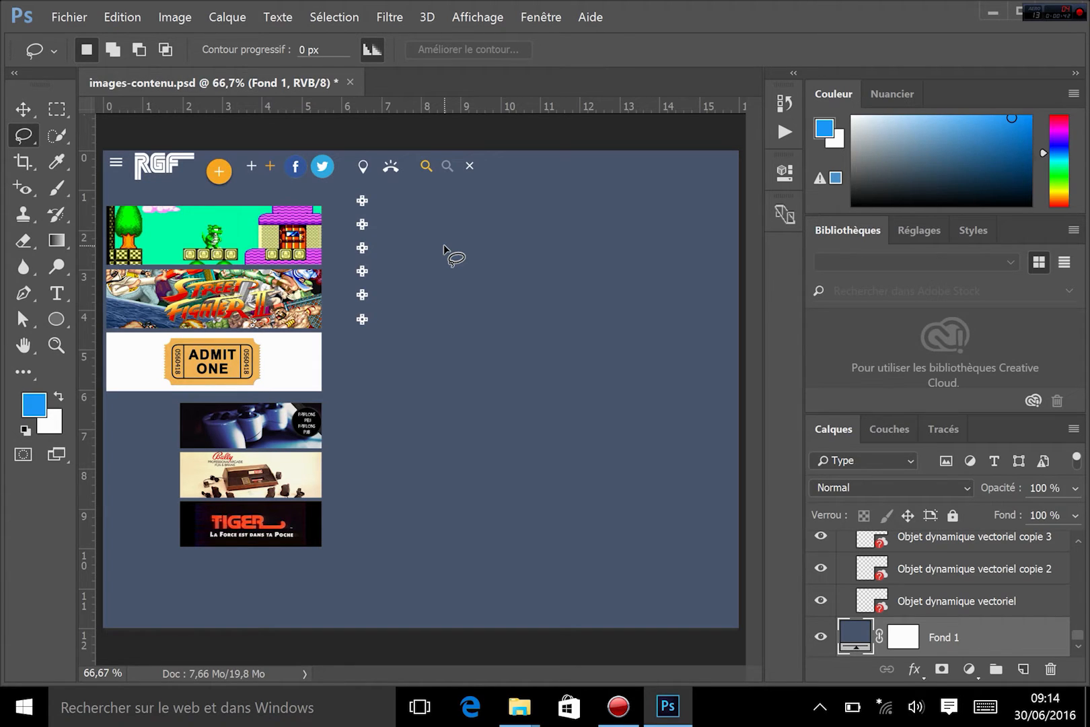
key("ctrl+plus")
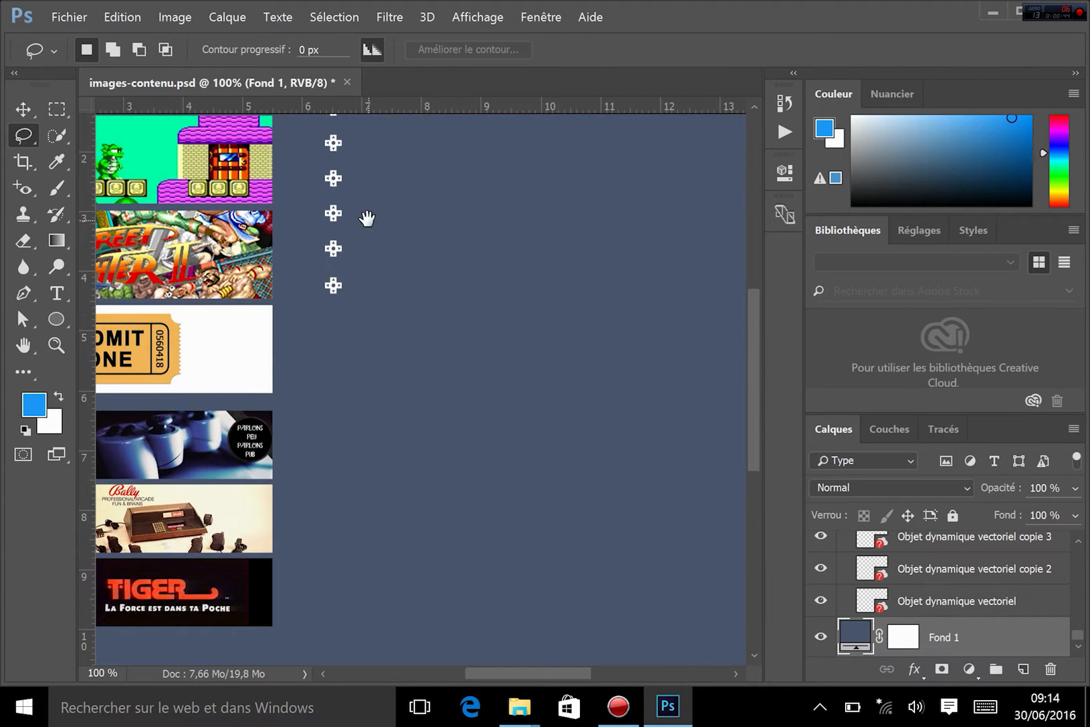
left_click_drag(366, 219, 524, 318)
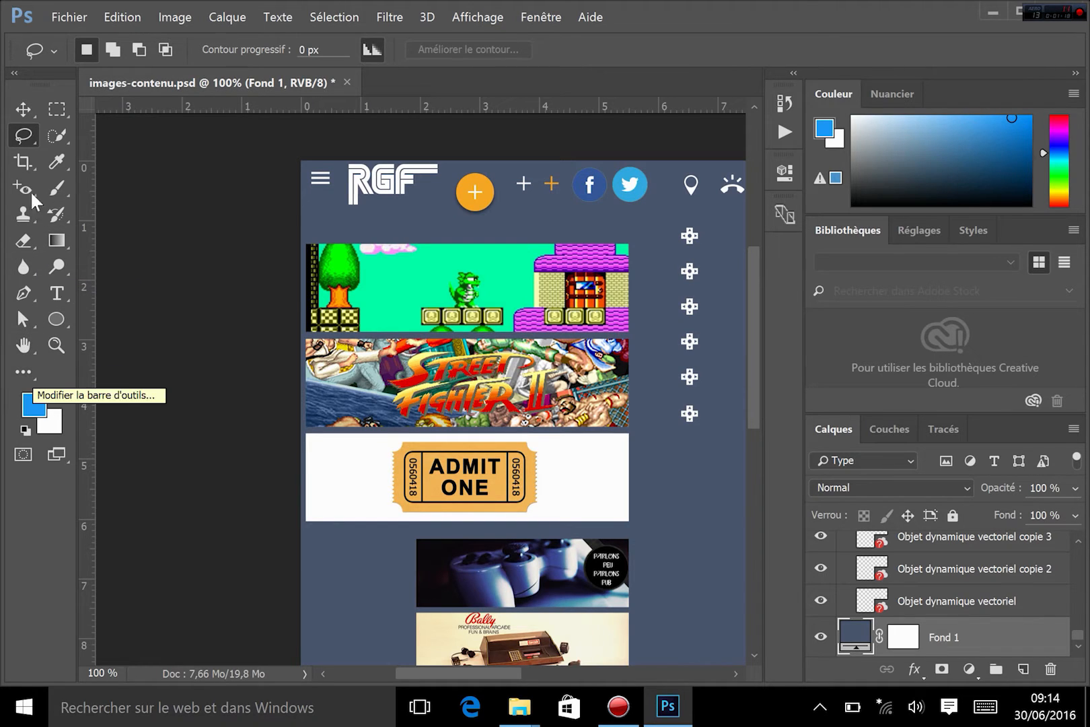
left_click(31, 164)
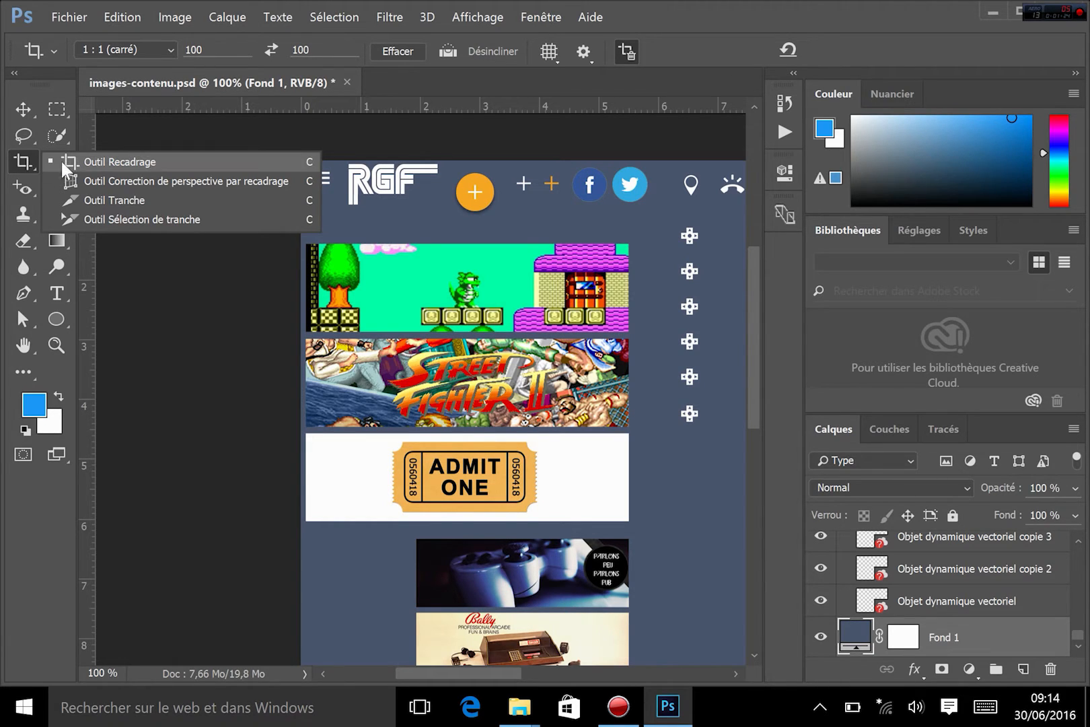
left_click(115, 200)
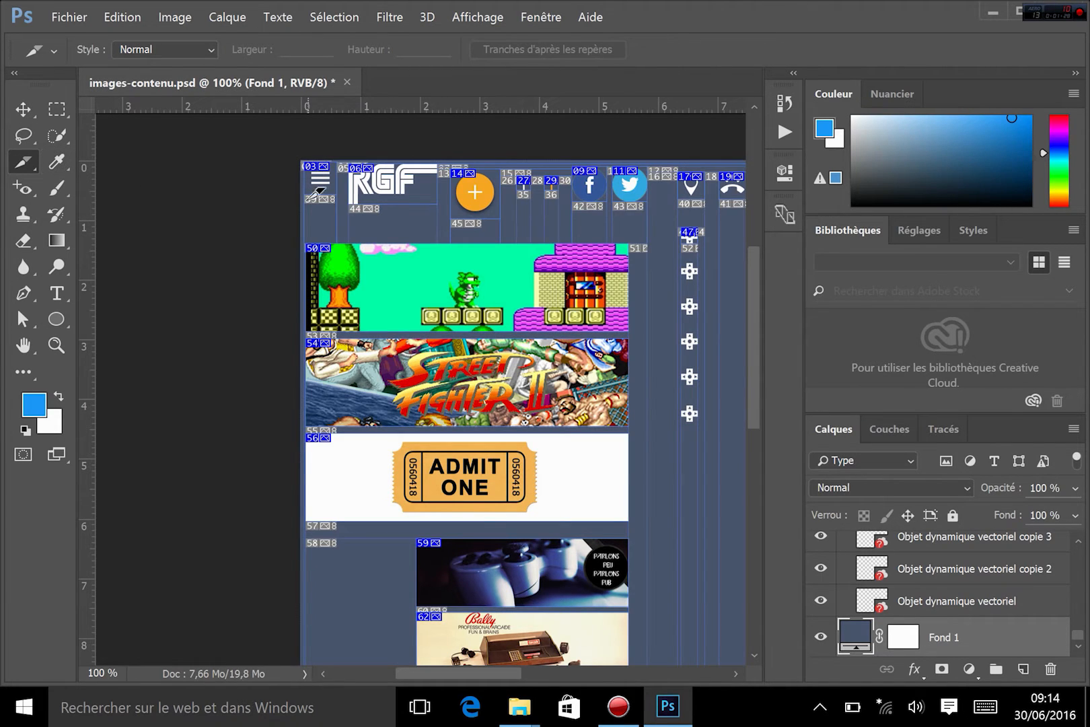
left_click(477, 16)
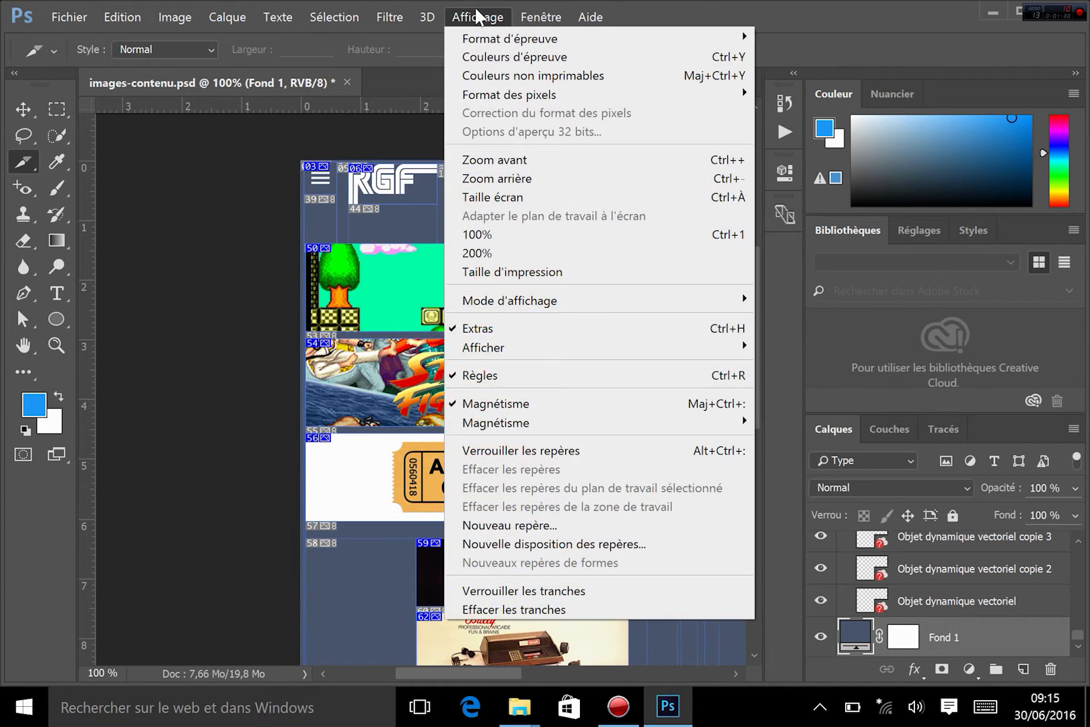
left_click(547, 609)
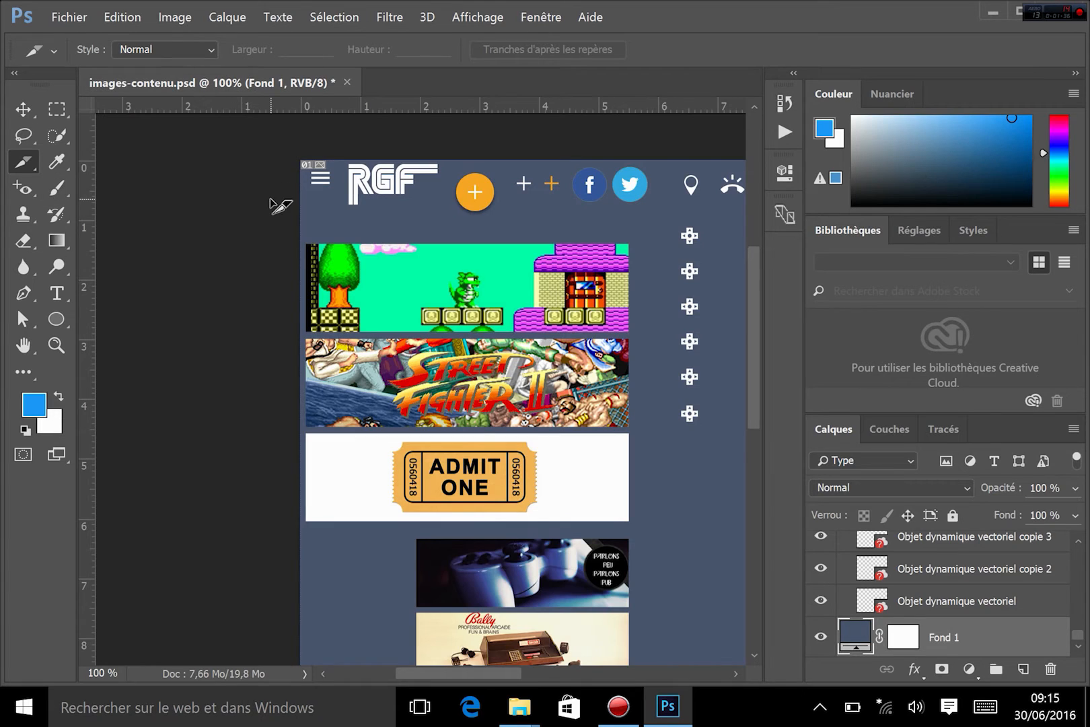
- Draw one slice around the three-bar menu icon and another tightly around the RGF logo
key("ctrl+plus")
key("ctrl+plus")
left_click_drag(270, 197, 537, 527)
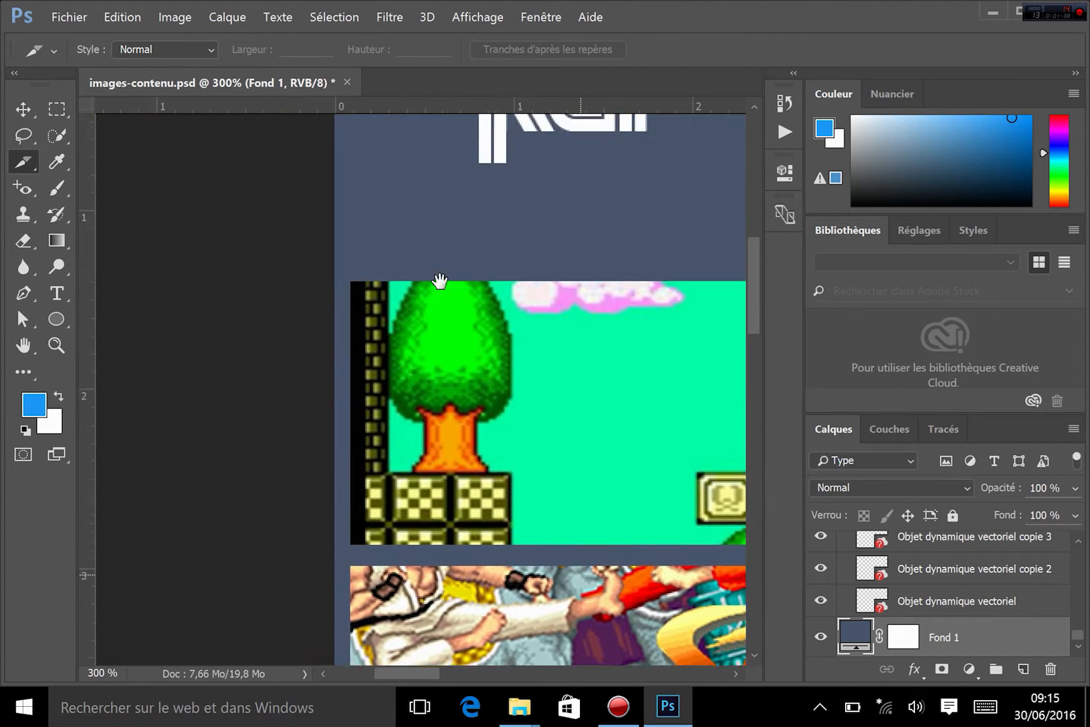
left_click_drag(359, 218, 402, 428)
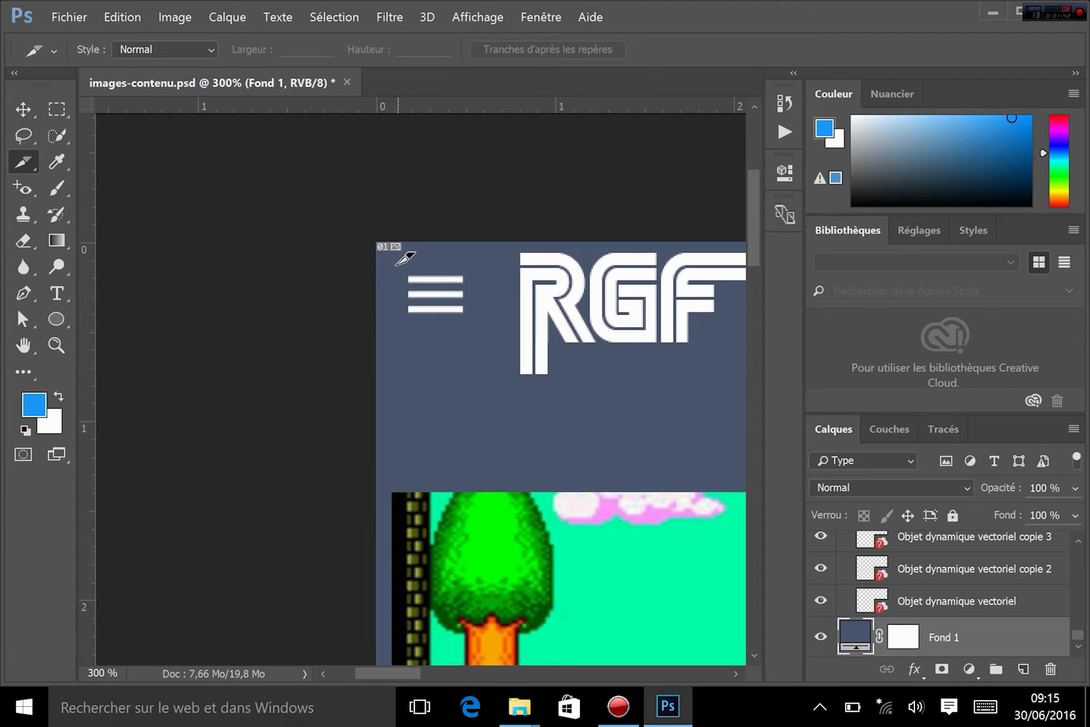
left_click_drag(394, 261, 480, 337)
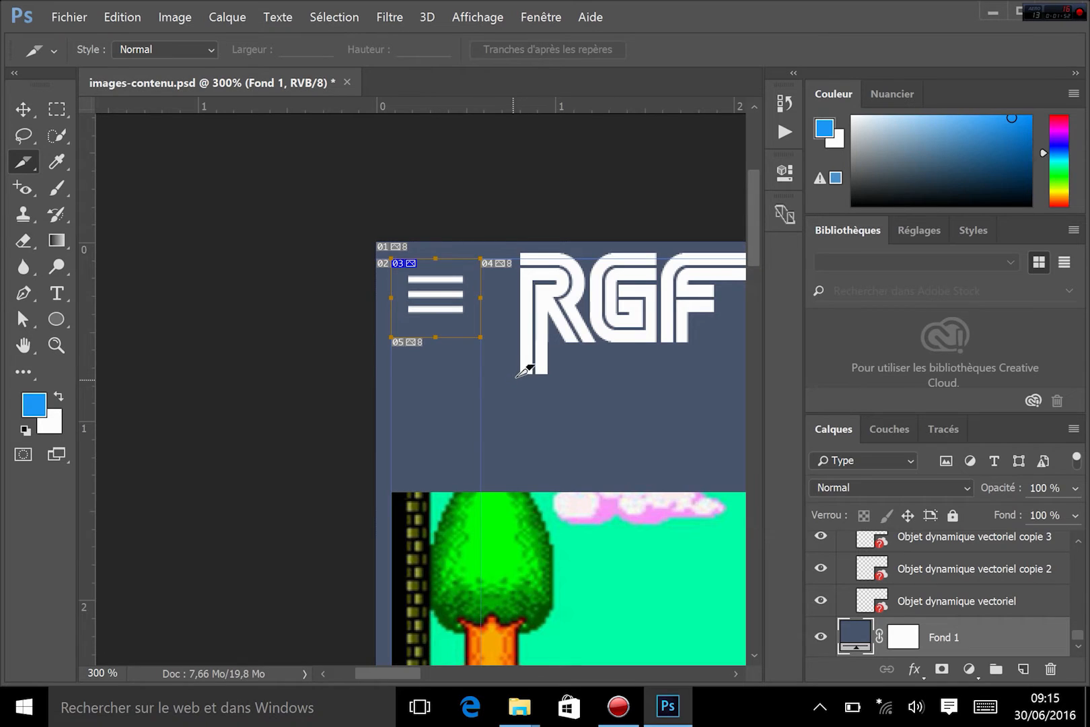
left_click_drag(522, 374, 724, 246)
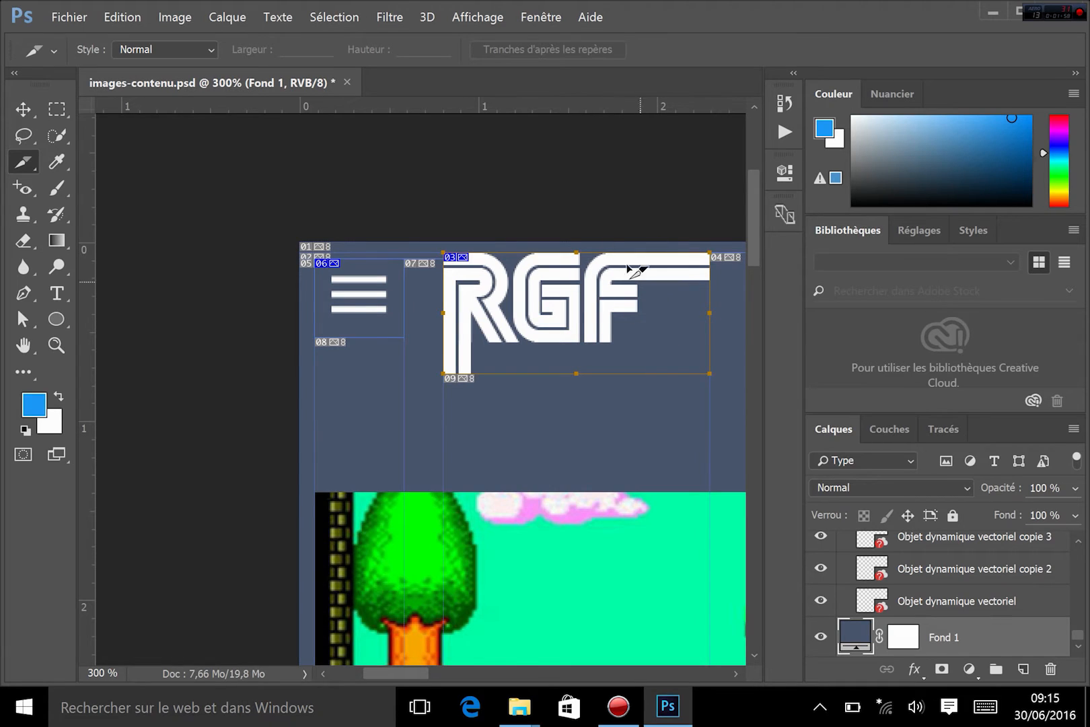
right_click(619, 339)
left_click_drag(401, 364, 417, 366)
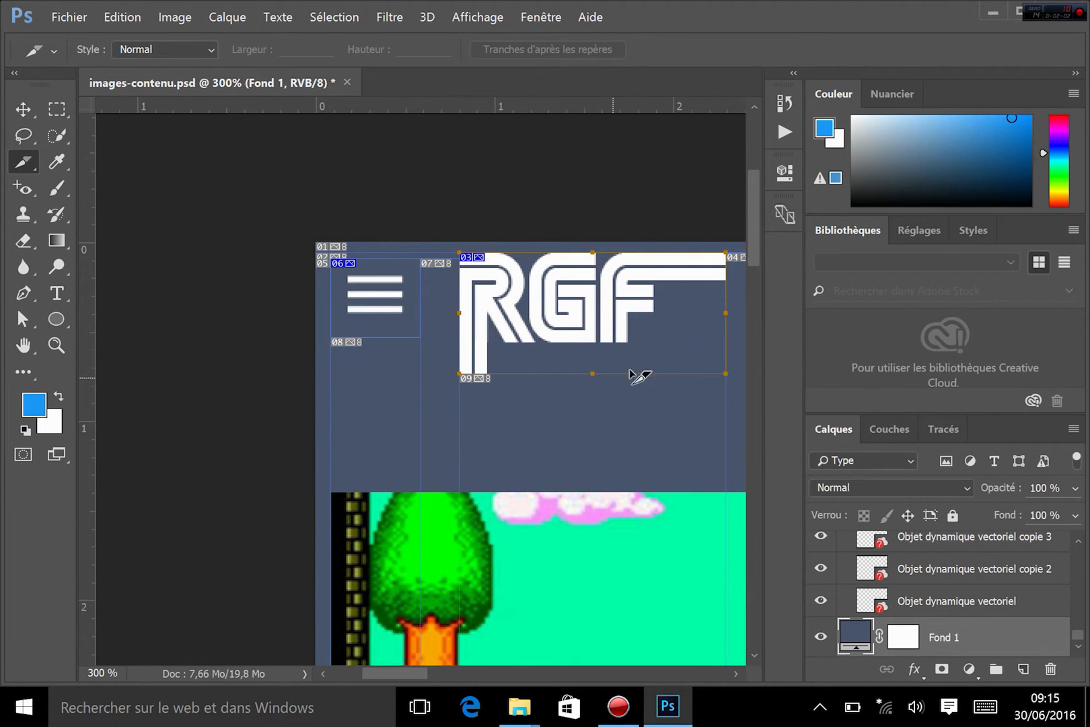
- Draw separate slices around the orange round button including its shadow, the white plus icon and the orange plus icon
left_click_drag(652, 370, 338, 370)
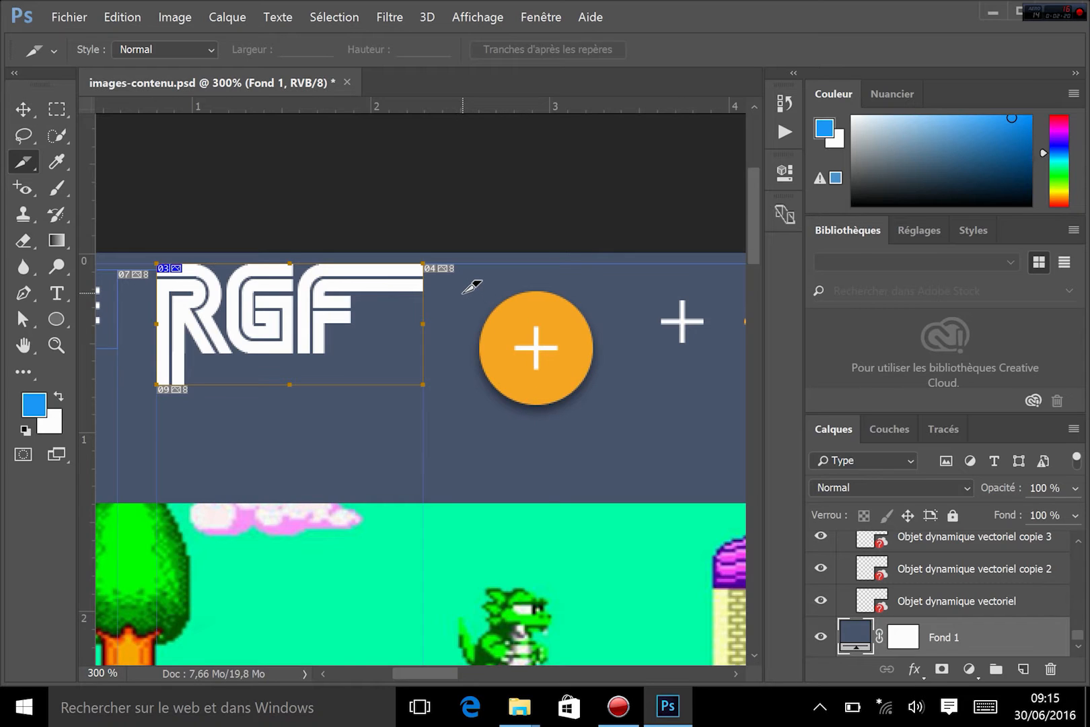
left_click_drag(464, 291, 613, 434)
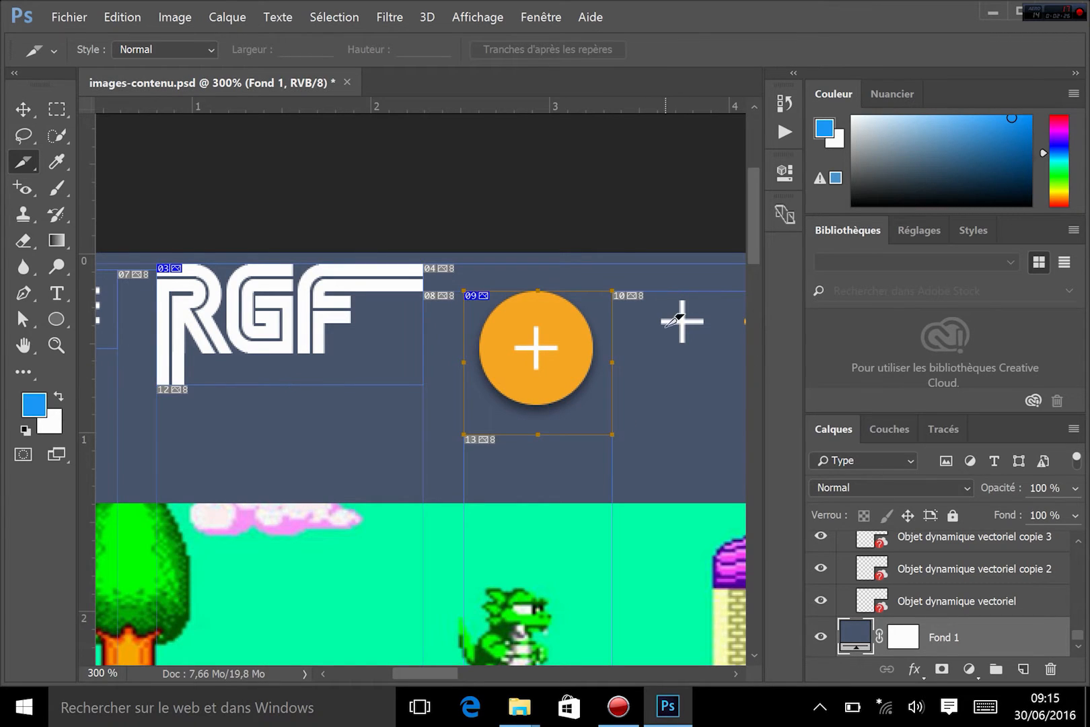
left_click_drag(661, 342, 703, 300)
left_click_drag(667, 427, 441, 424)
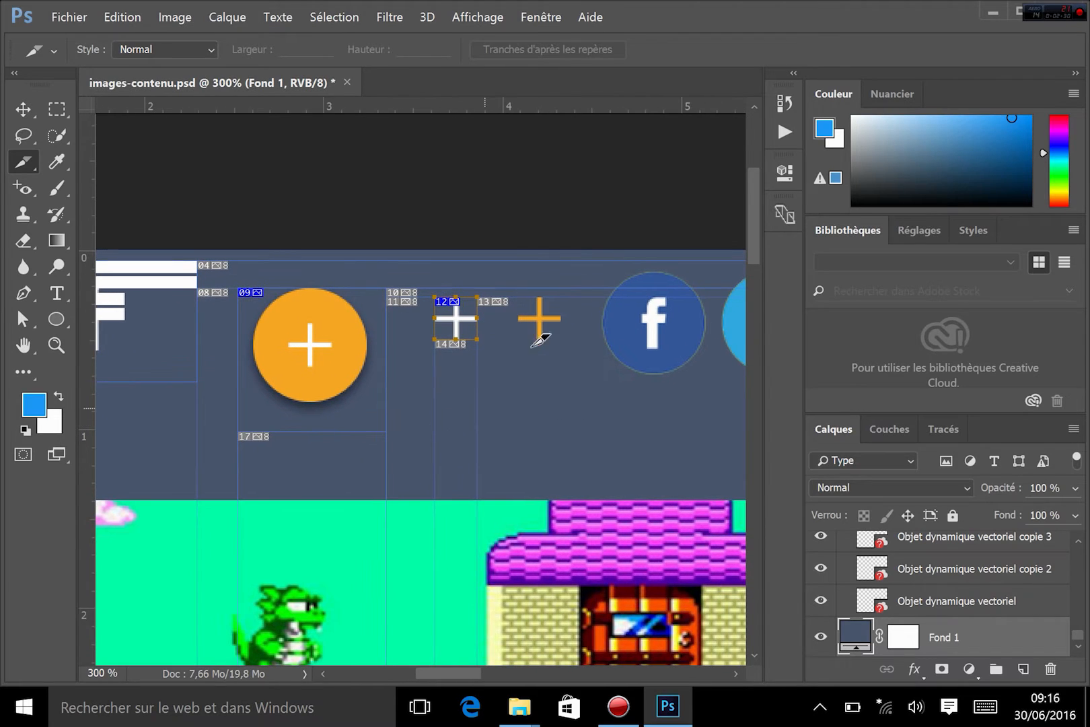
left_click_drag(519, 339, 560, 296)
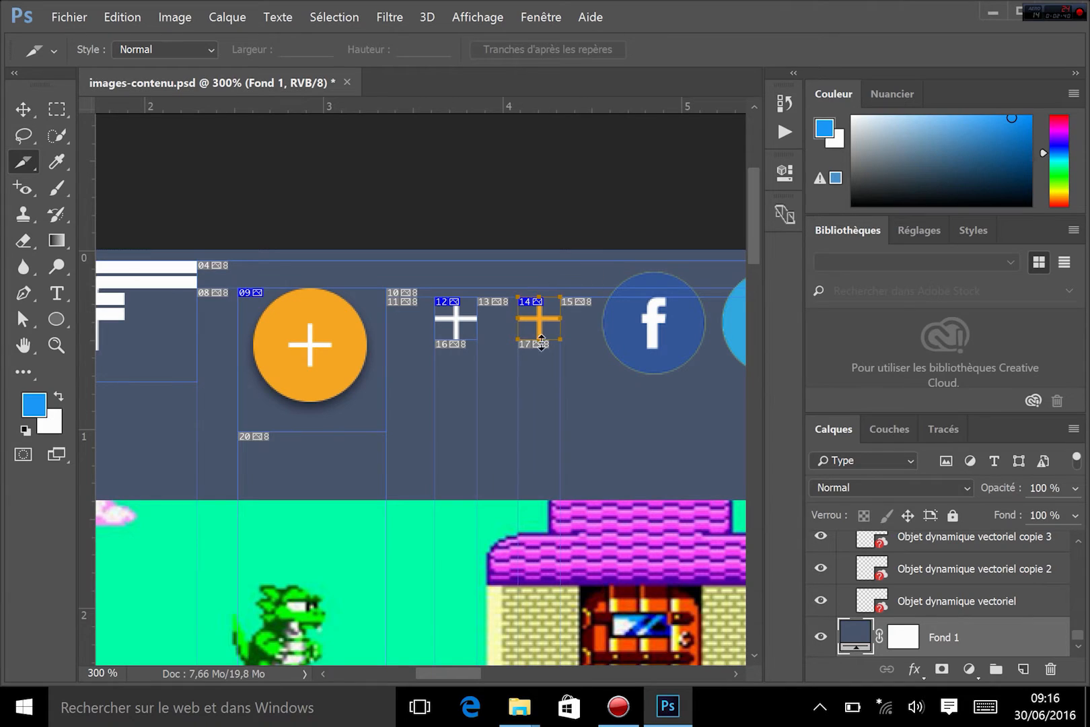
- Draw a rough slice over the Facebook icon and select it with the Slice Select tool
left_click_drag(589, 250, 666, 381)
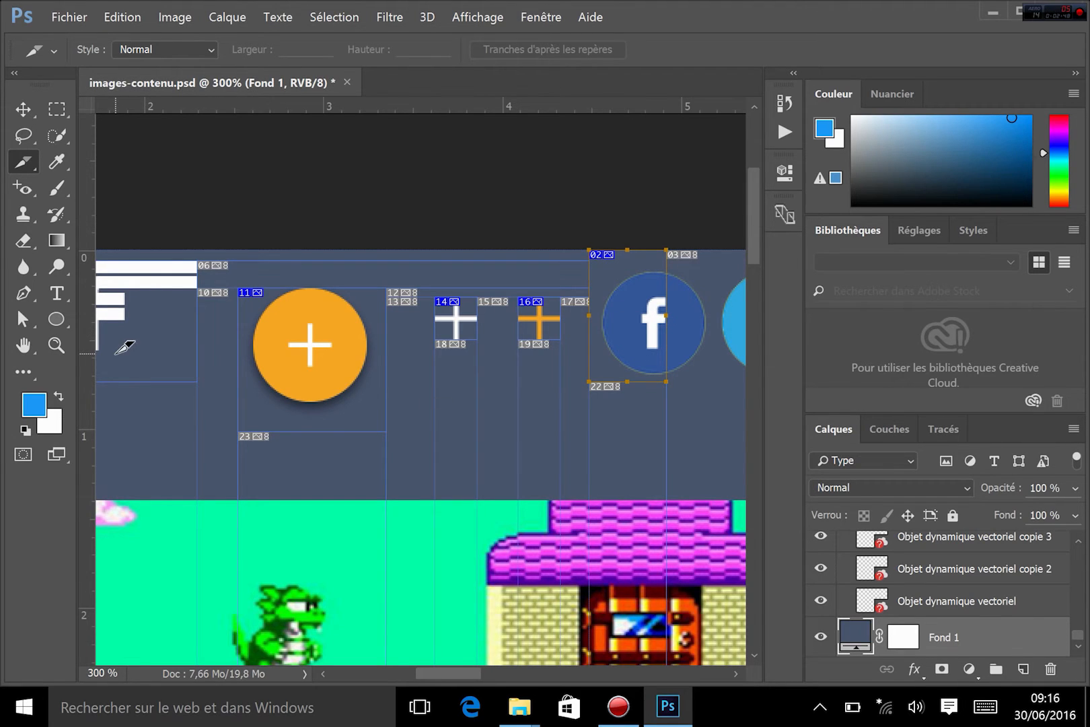
left_click(31, 154)
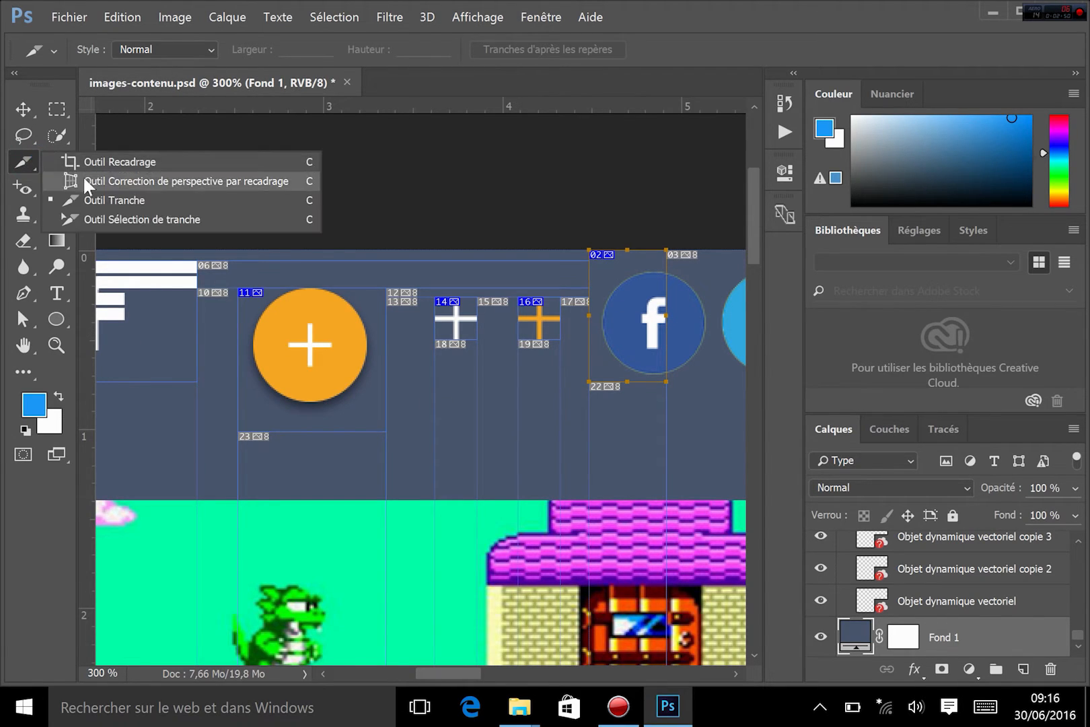
left_click(137, 215)
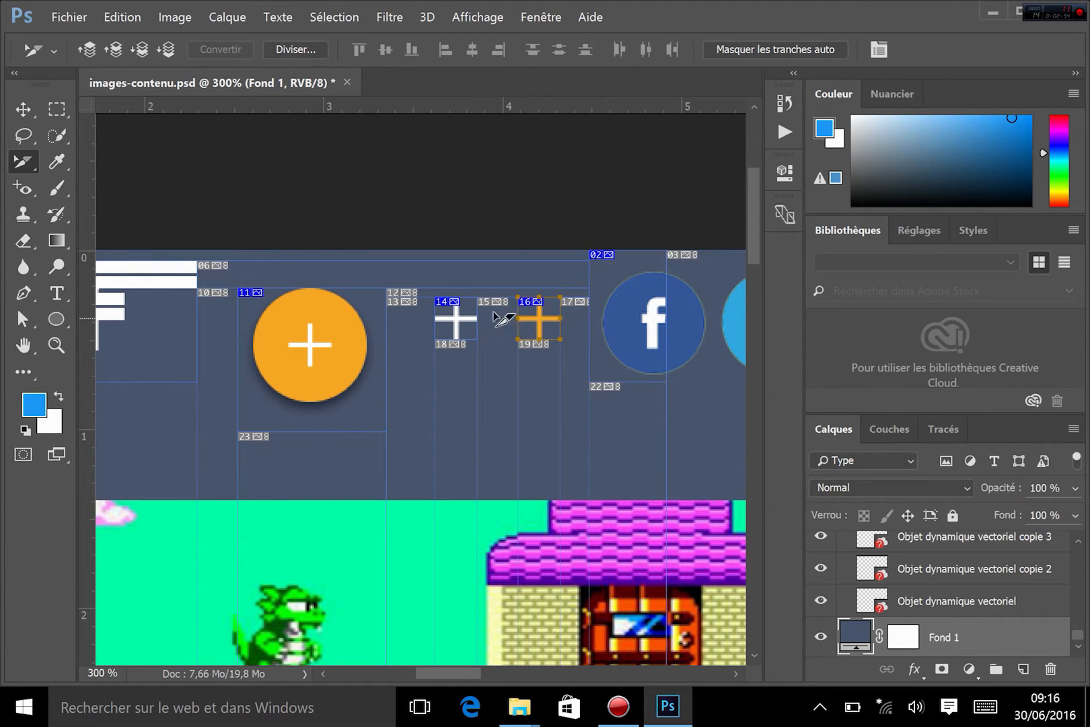
left_click(466, 315)
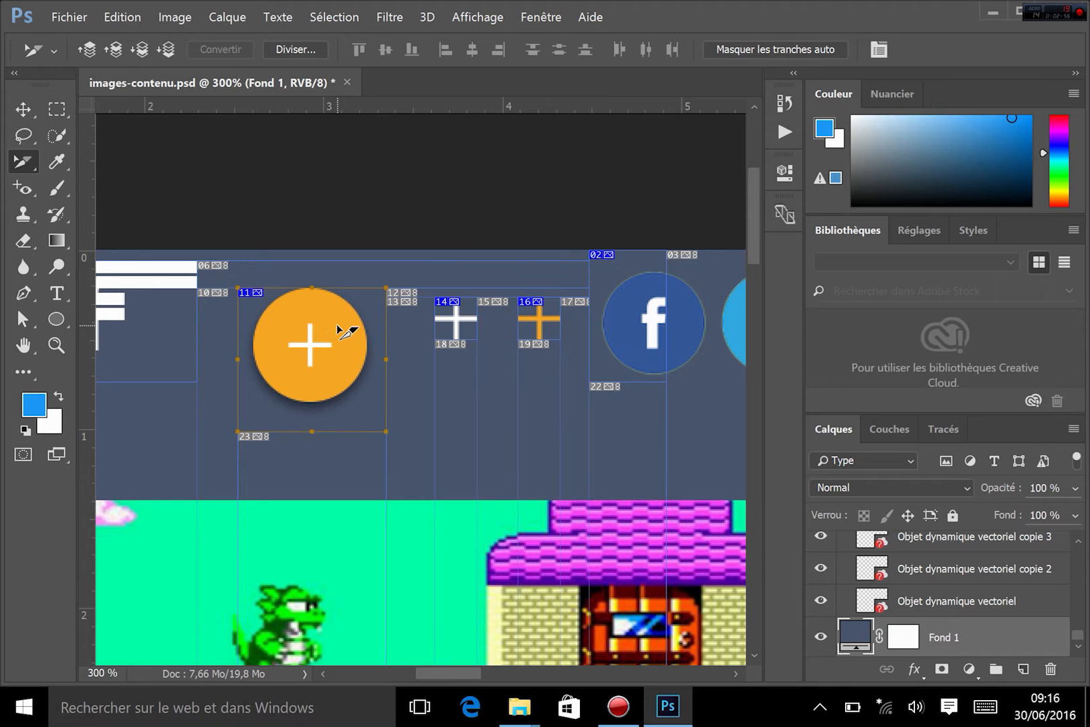
left_click(625, 335)
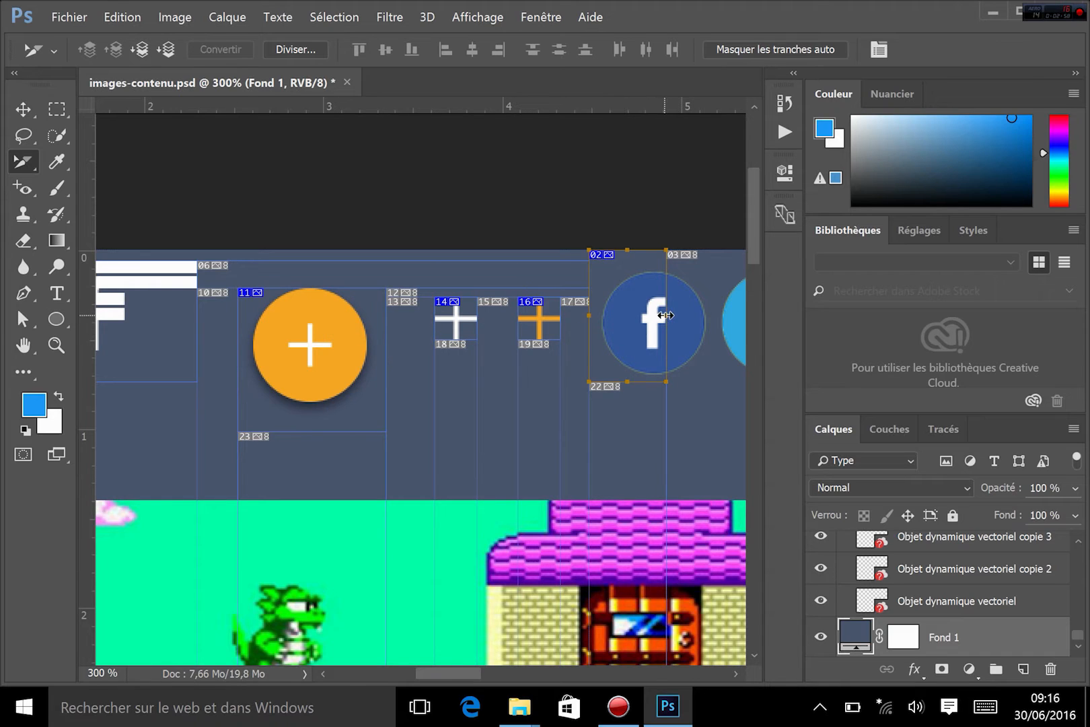
- Resize the Facebook slice on all four sides to fit the edges of the blue circle
right_click(699, 321)
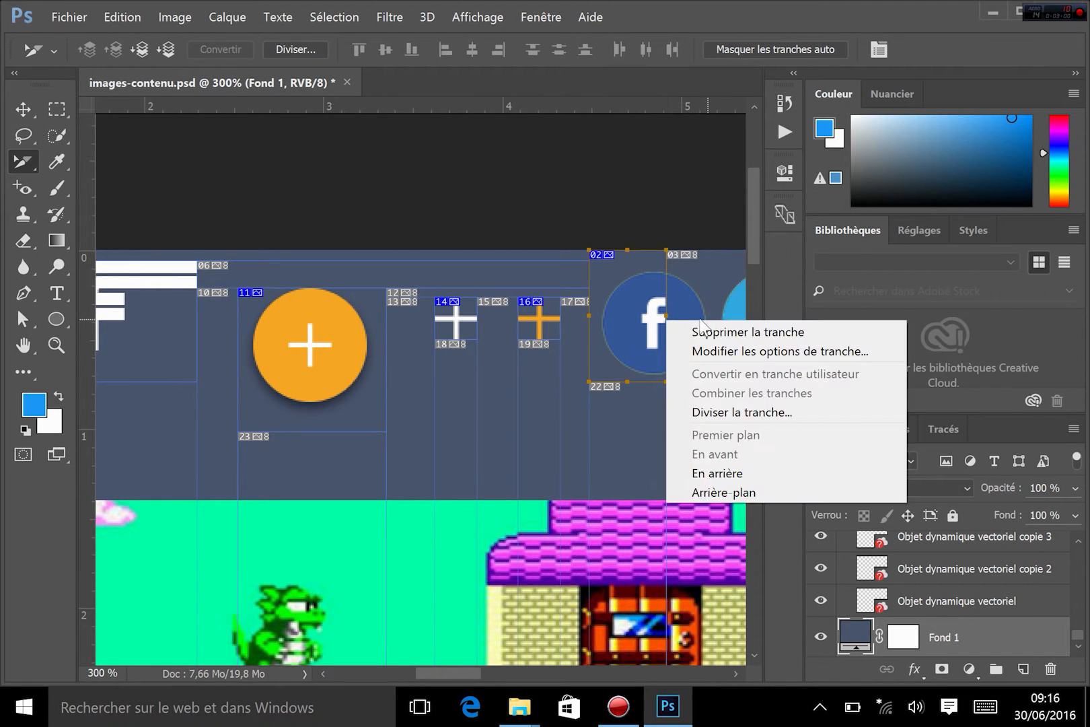
left_click(661, 300)
left_click_drag(666, 321, 706, 316)
left_click_drag(592, 314, 600, 314)
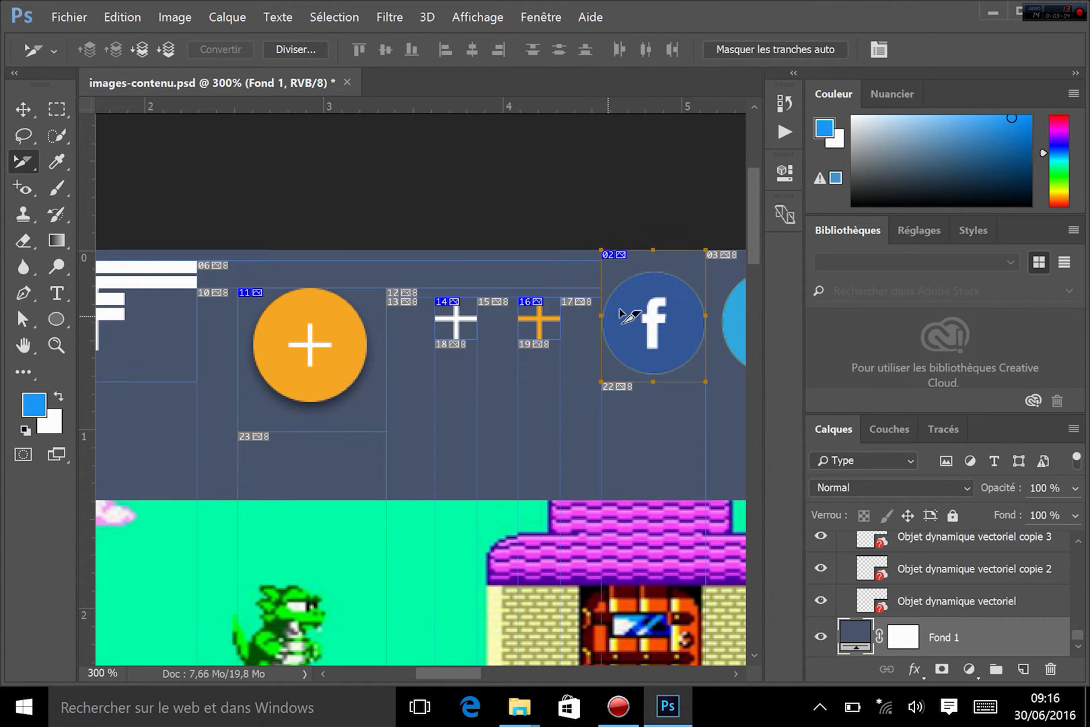
left_click_drag(651, 252, 651, 271)
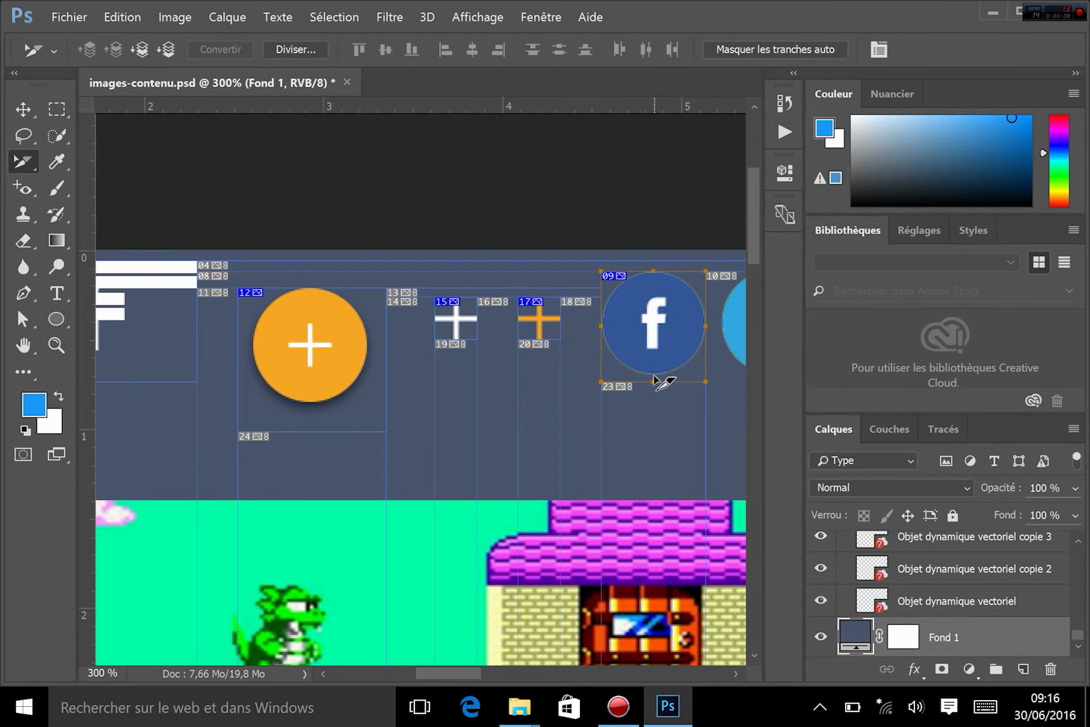
left_click_drag(654, 382, 363, 370)
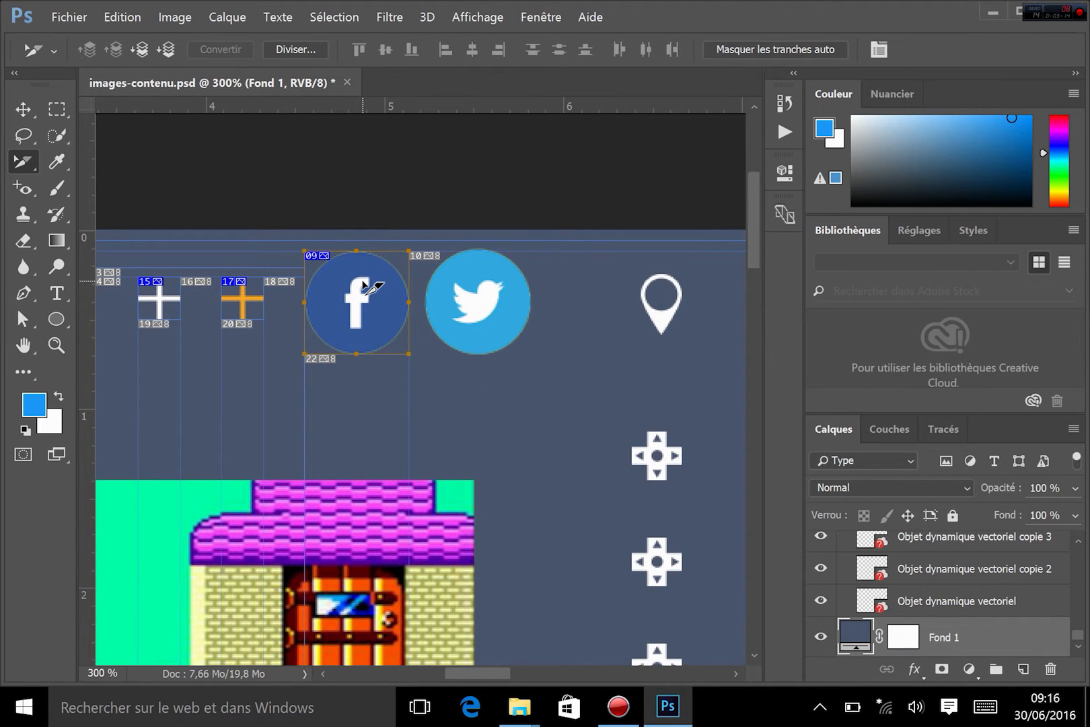
- Duplicate the Facebook slice onto the Twitter icon and adjust its edges to fit the circle
left_click_drag(378, 304, 500, 301)
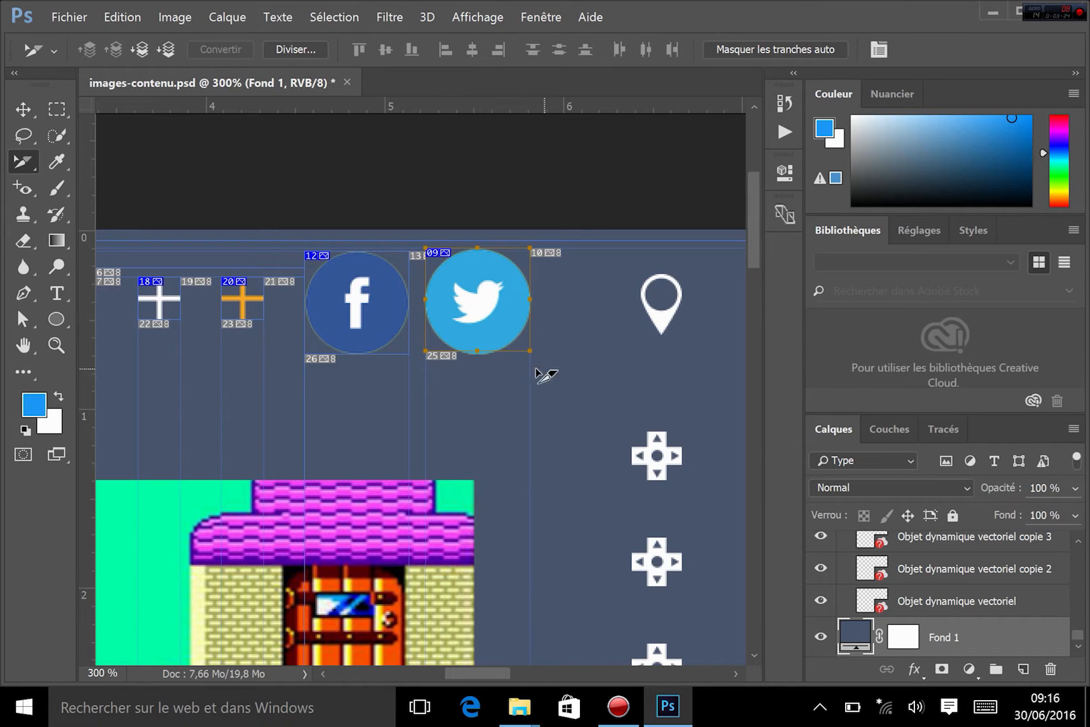
left_click_drag(426, 303, 424, 303)
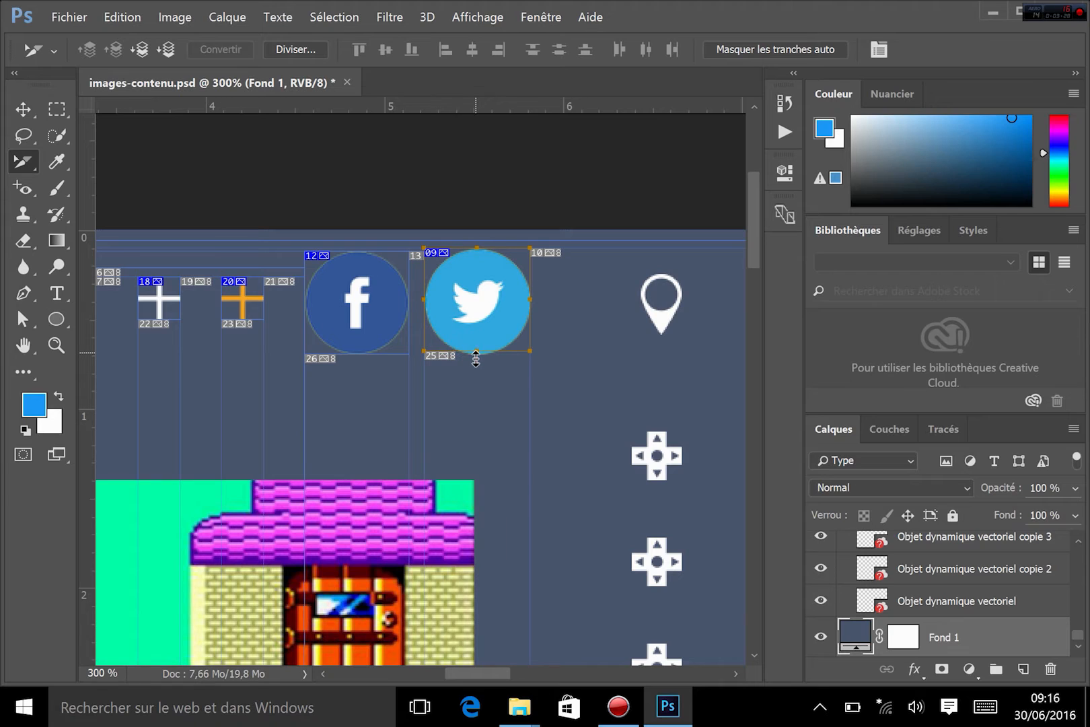
left_click_drag(475, 351, 475, 354)
left_click(542, 408)
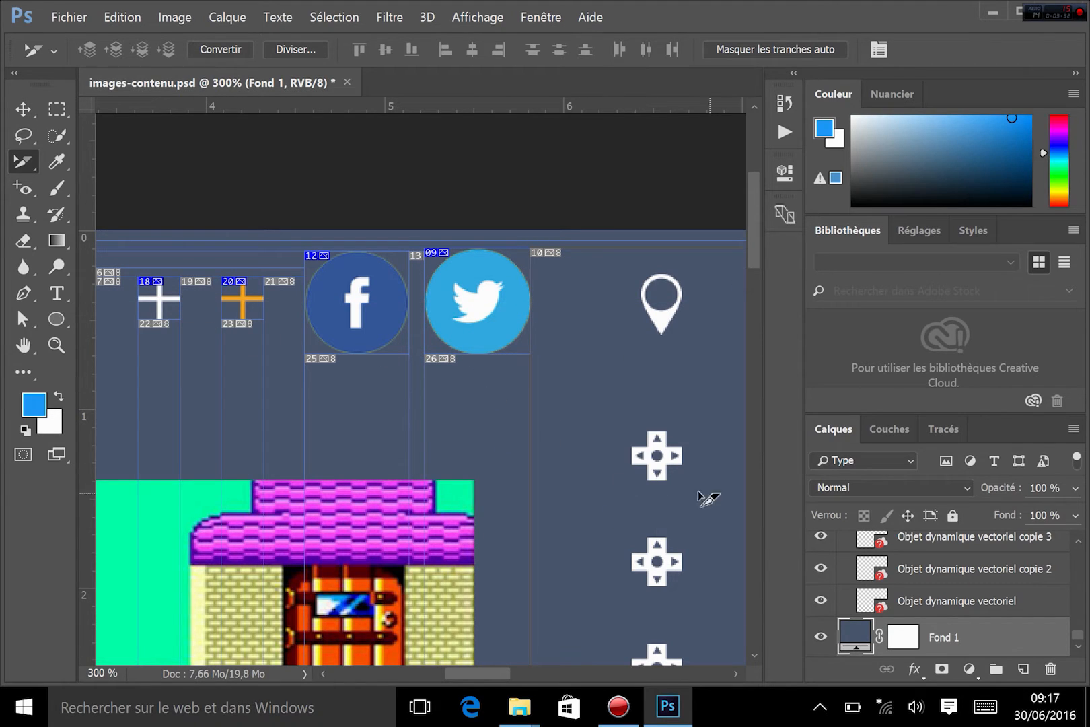
- Review the slices placed along the header, from the menu icon and RGF logo to the social icons
key("space")
left_click_drag(482, 508, 769, 377)
mouse_move(494, 464)
left_mouse_down()
mouse_move(647, 407)
mouse_move(623, 588)
left_mouse_up()
mouse_move(366, 502)
left_mouse_down()
mouse_move(425, 484)
mouse_move(575, 492)
mouse_move(404, 567)
mouse_move(376, 550)
left_mouse_up()
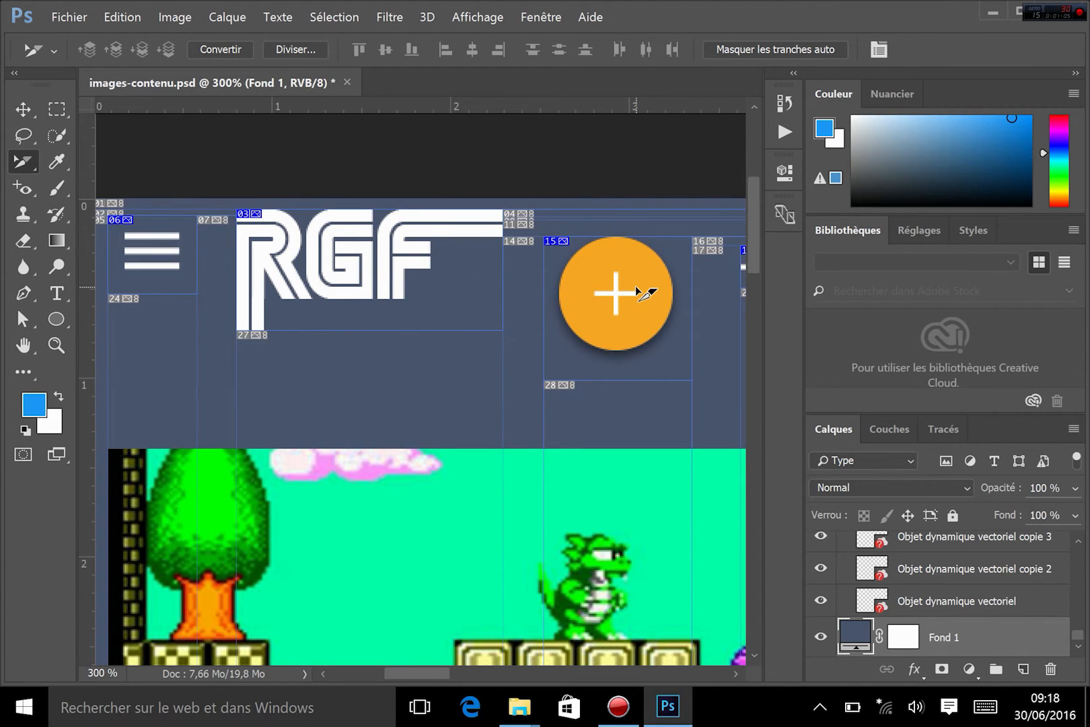
left_click_drag(678, 307, 413, 294)
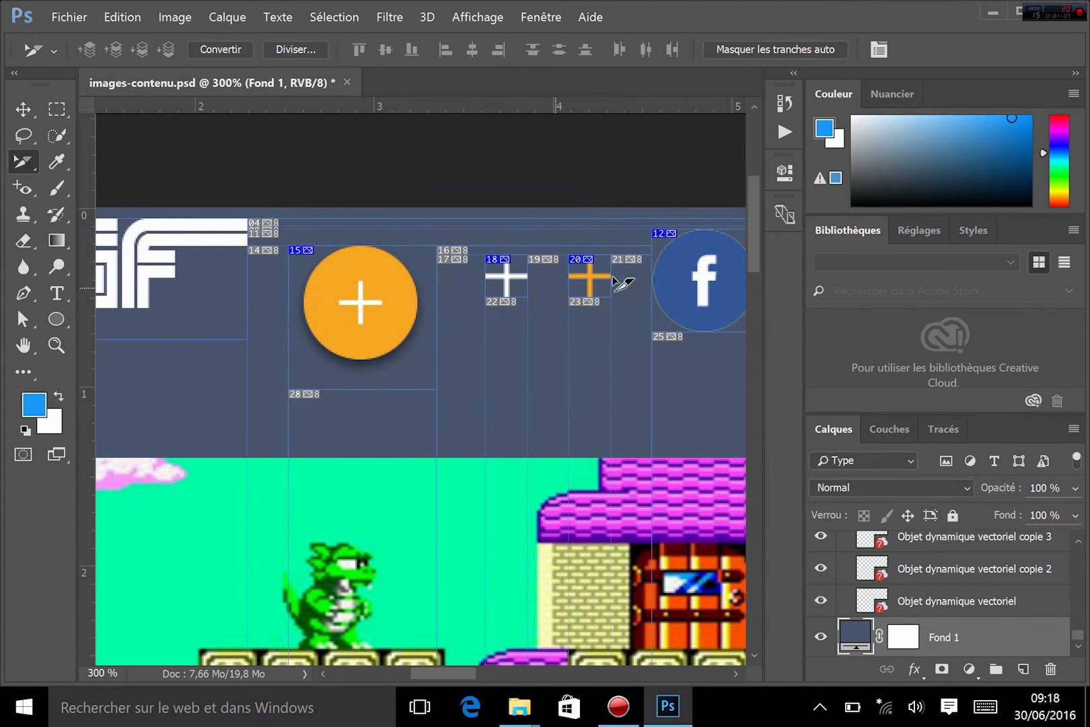
left_click_drag(705, 292, 505, 351)
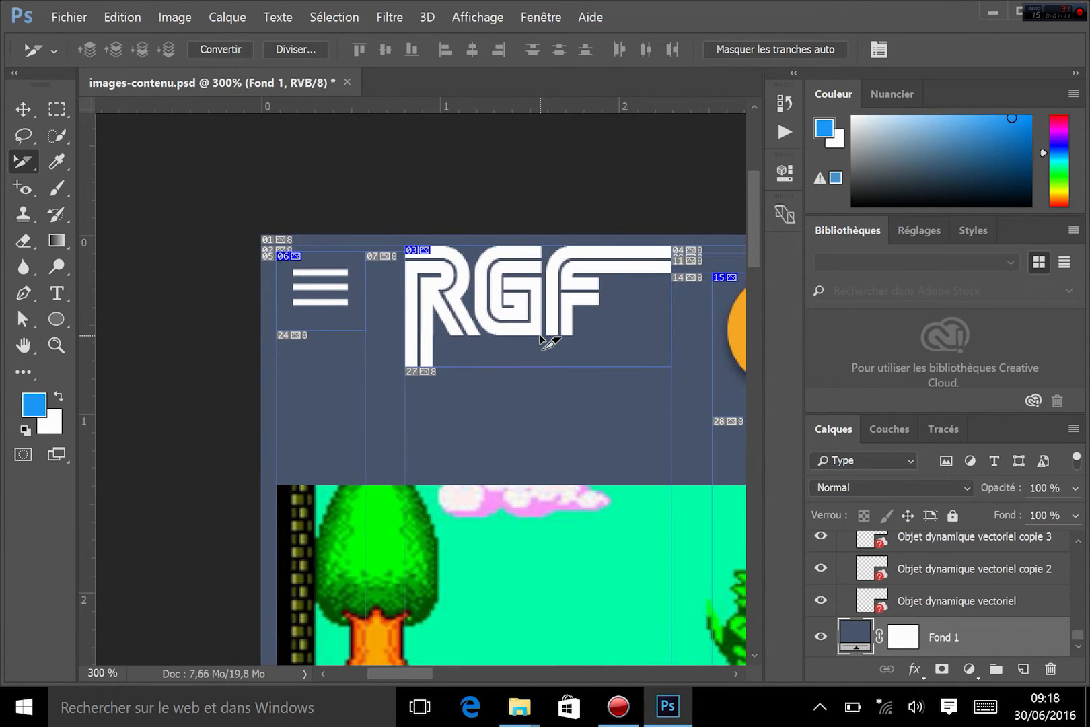
key("ctrl+space")
left_click_drag(601, 396, 469, 214)
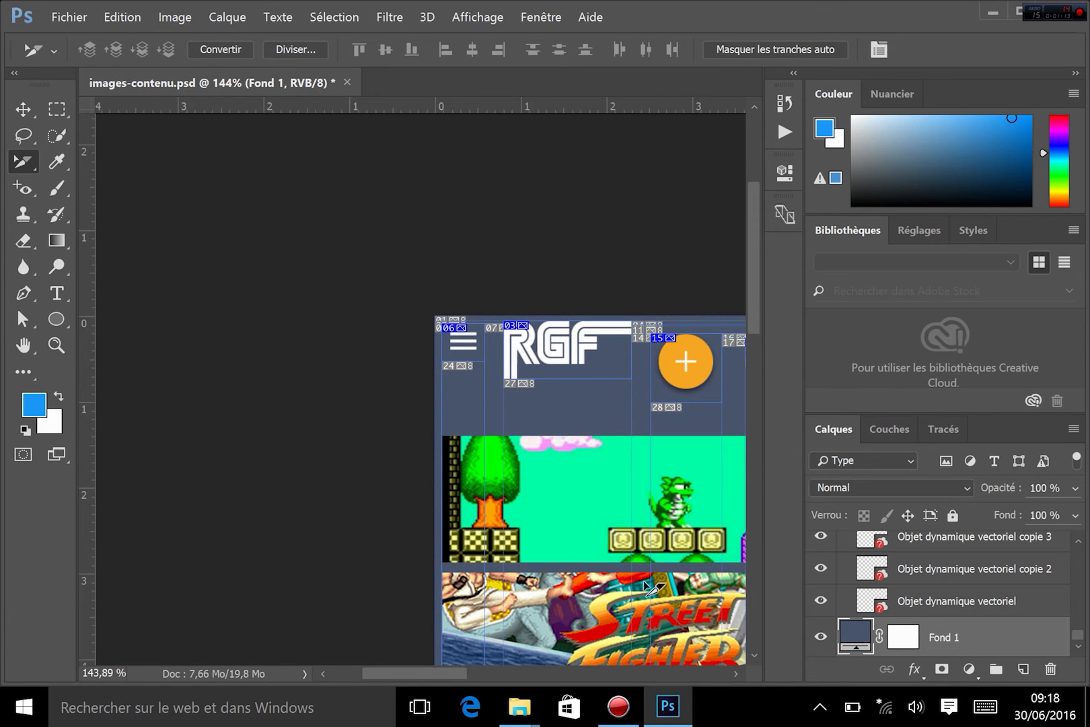
left_click_drag(605, 540, 366, 401)
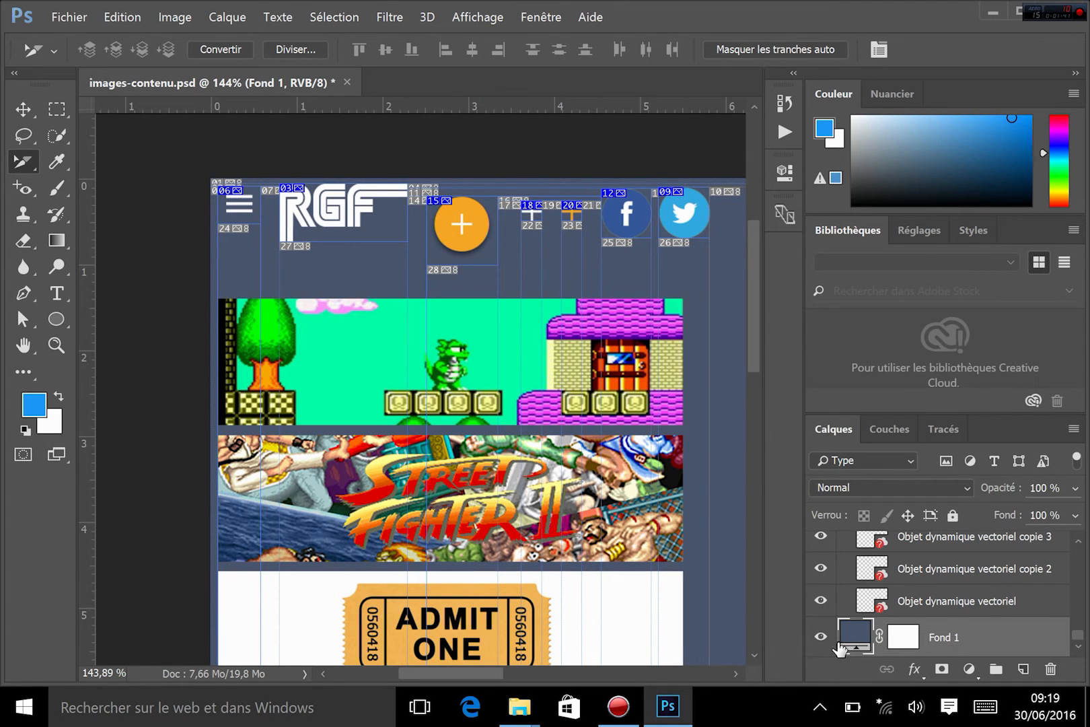
- Hide the Fond 1 background layer so the sliced elements sit on transparency
left_click(815, 639)
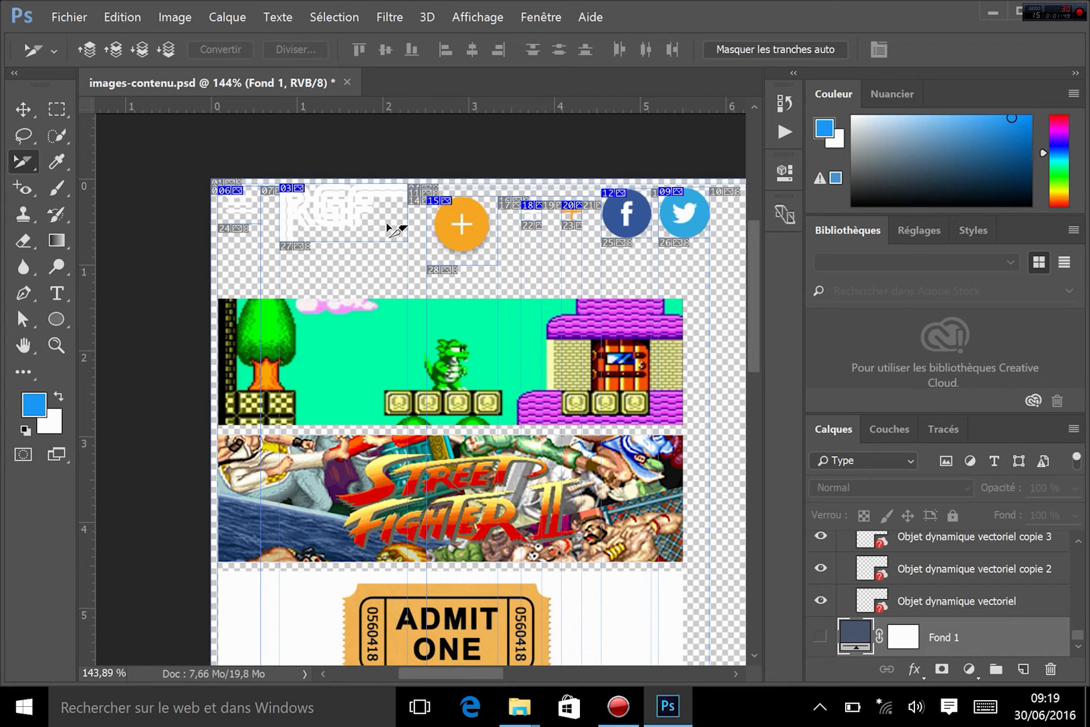
key("ctrl+plus")
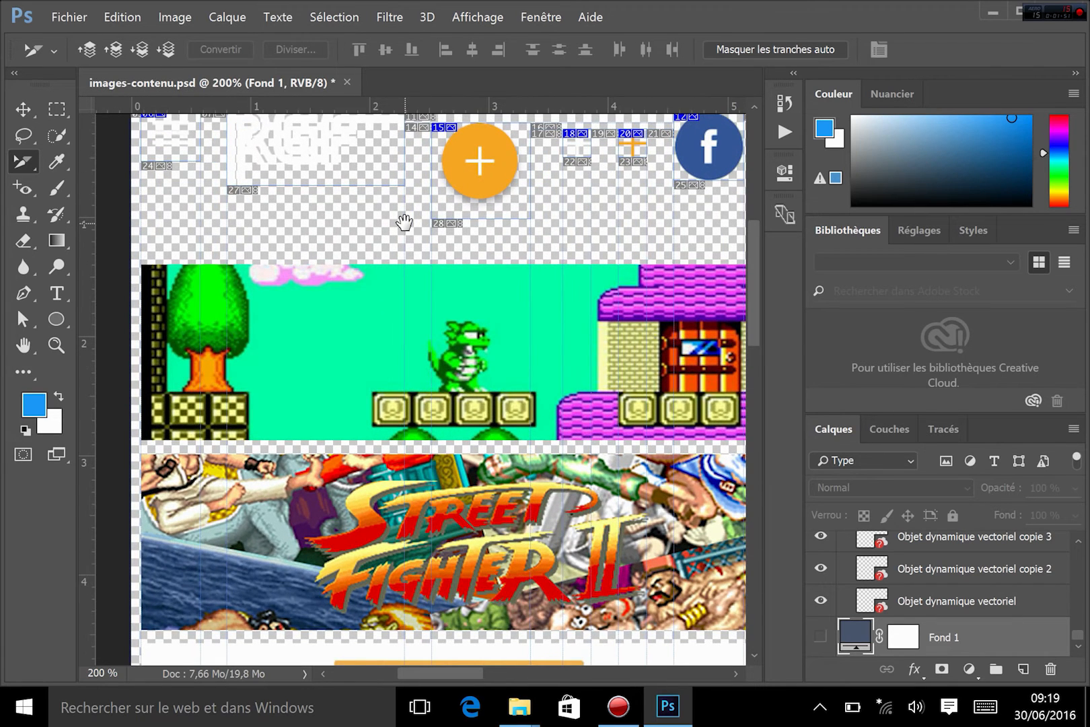
- Open the legacy Save for Web export for the sliced images-contenu document
left_click_drag(410, 232, 430, 333)
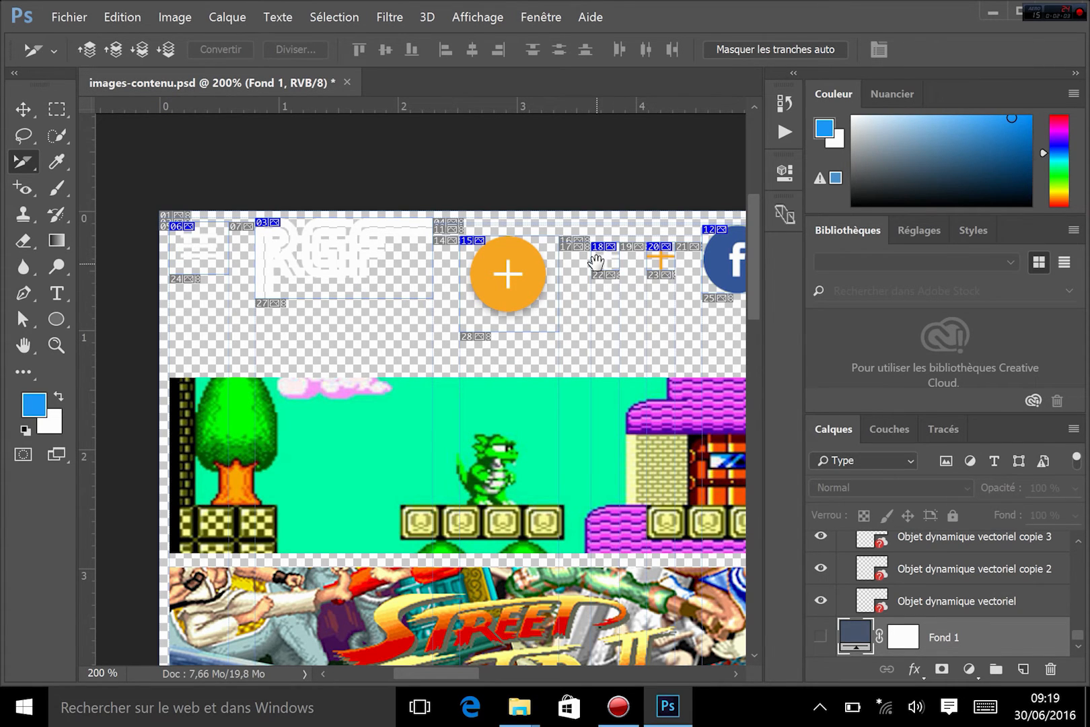
left_click_drag(521, 262, 426, 266)
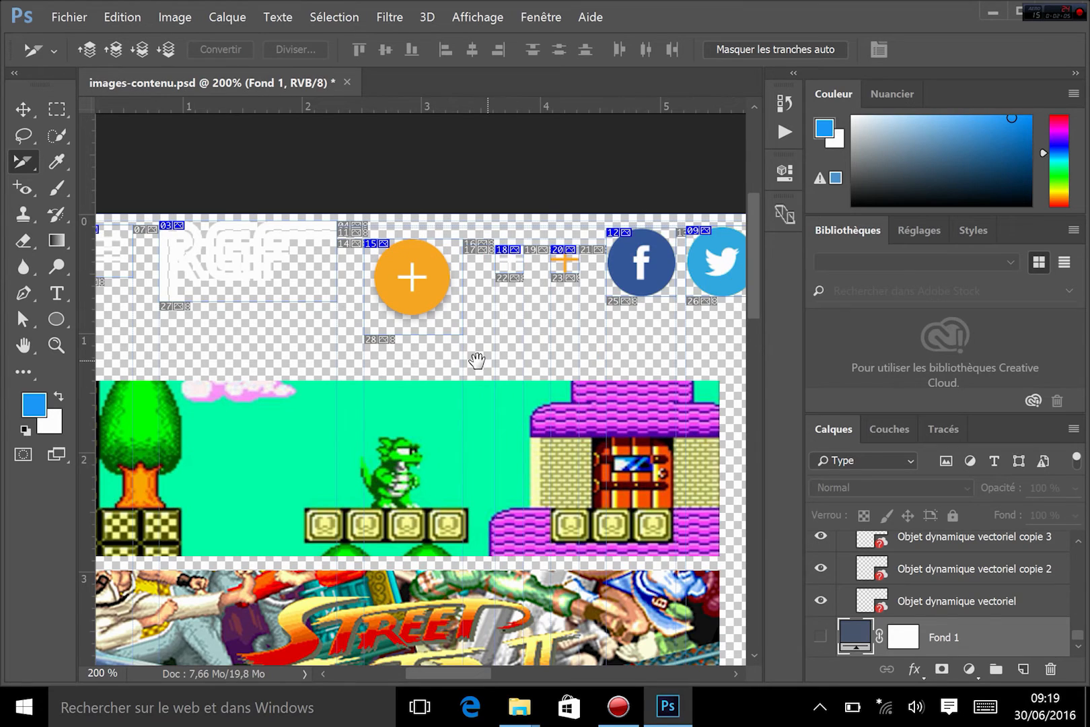
left_click_drag(495, 362, 636, 367)
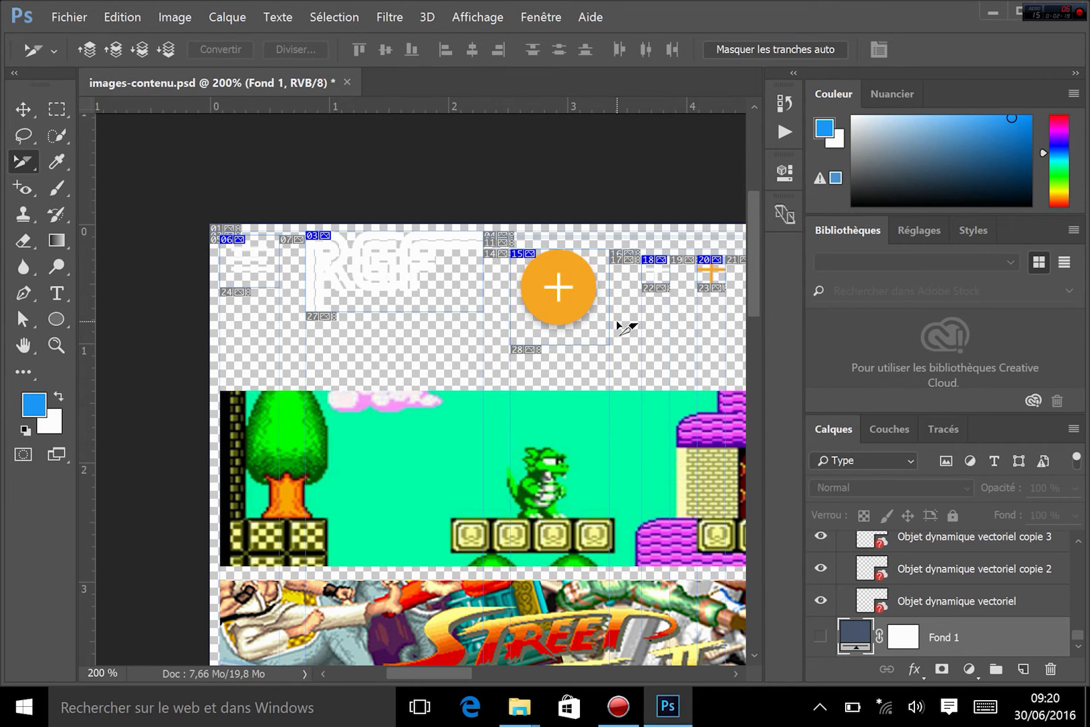
left_click(80, 19)
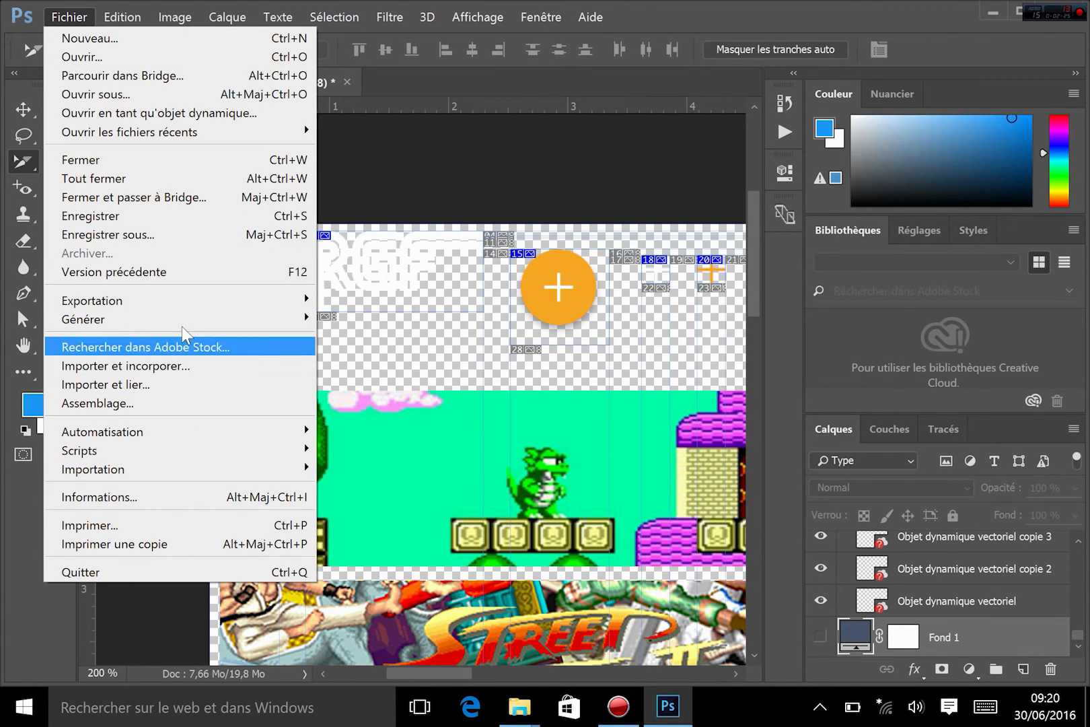
mouse_move(176, 302)
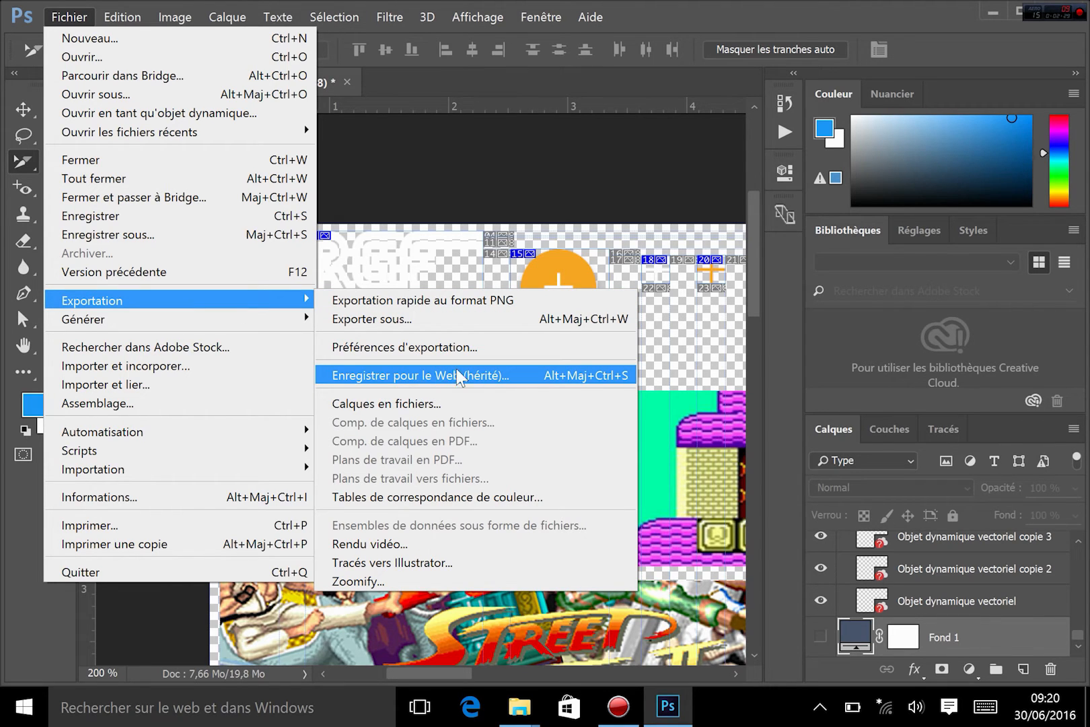
left_click(531, 374)
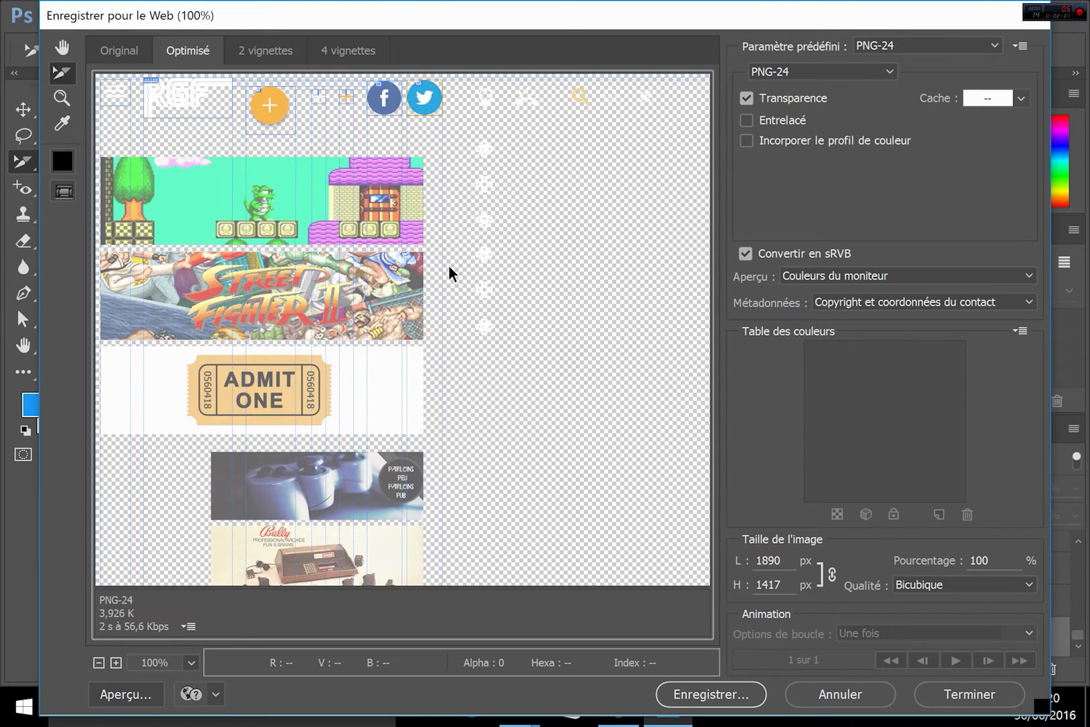
- Select the seven header slices in the export preview: menu icon, RGF logo, orange plus button, two small icons, Facebook and Twitter
left_click(119, 93)
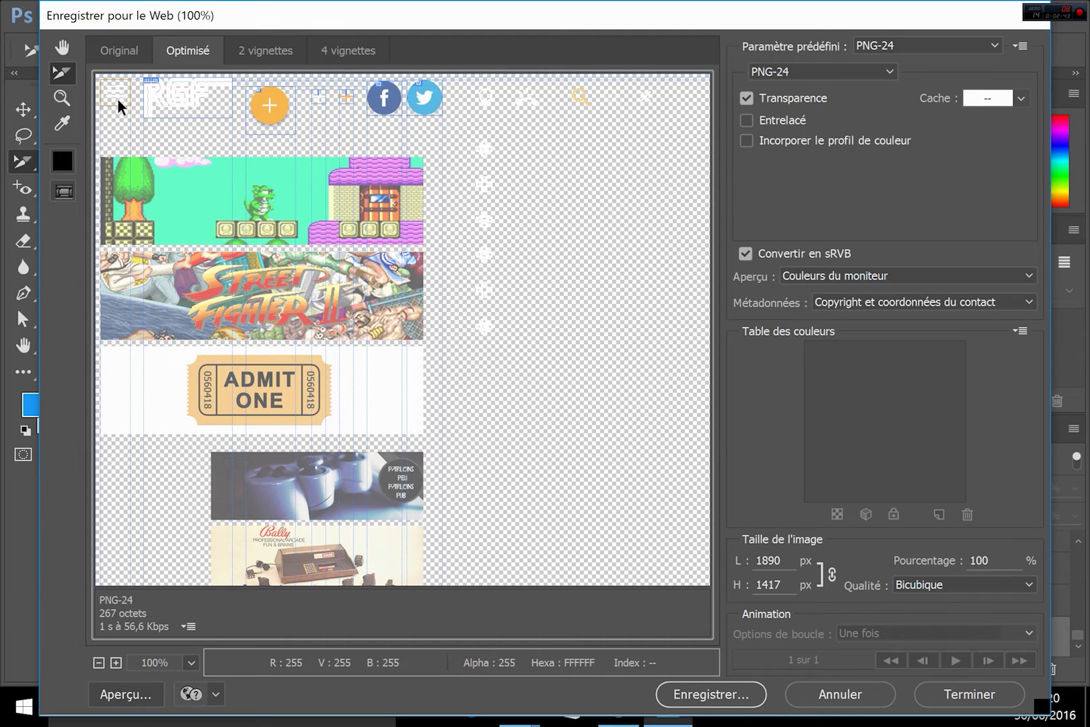
left_click(160, 90)
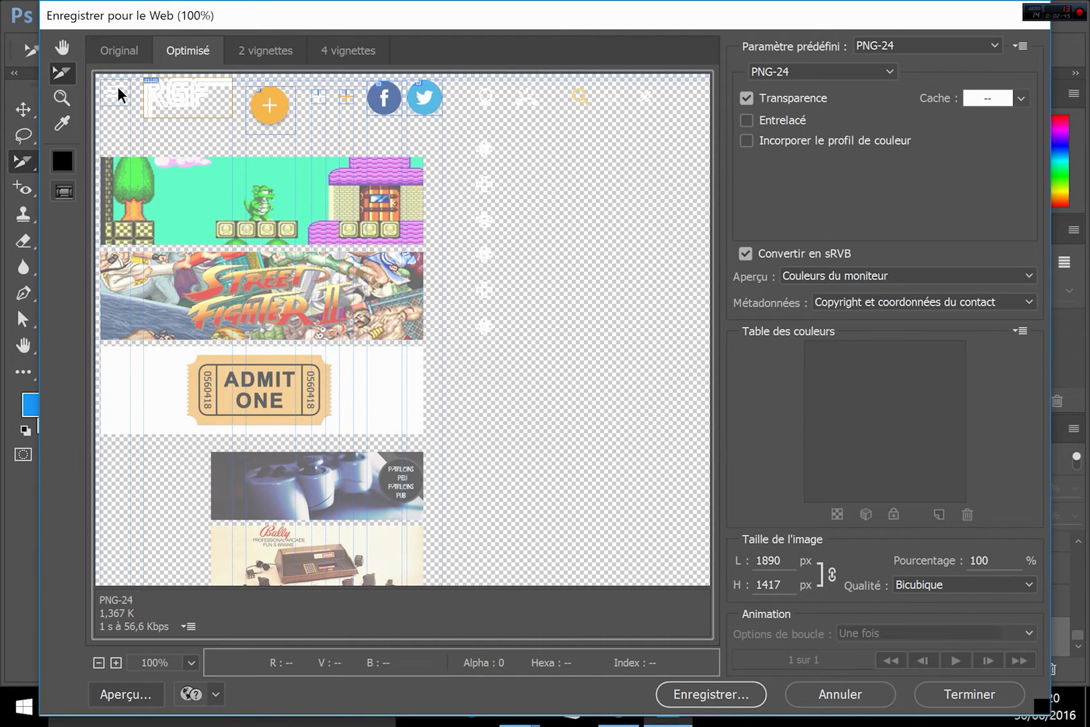
left_click(266, 110)
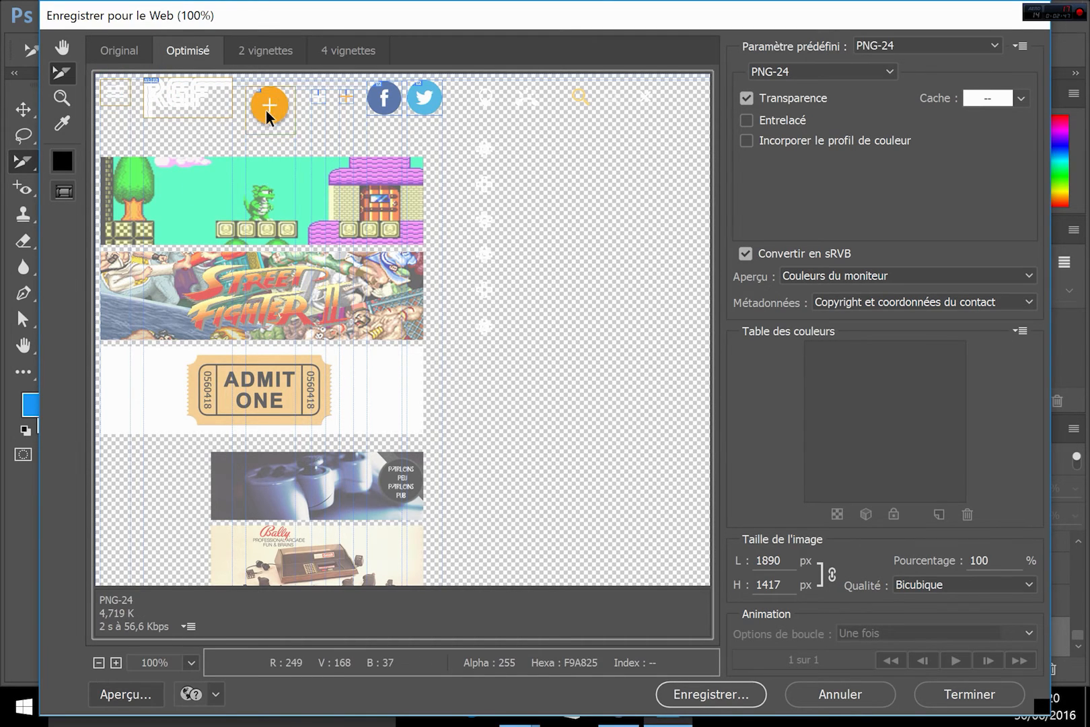
left_click(320, 99)
left_click(345, 92)
left_click(392, 93, "shift")
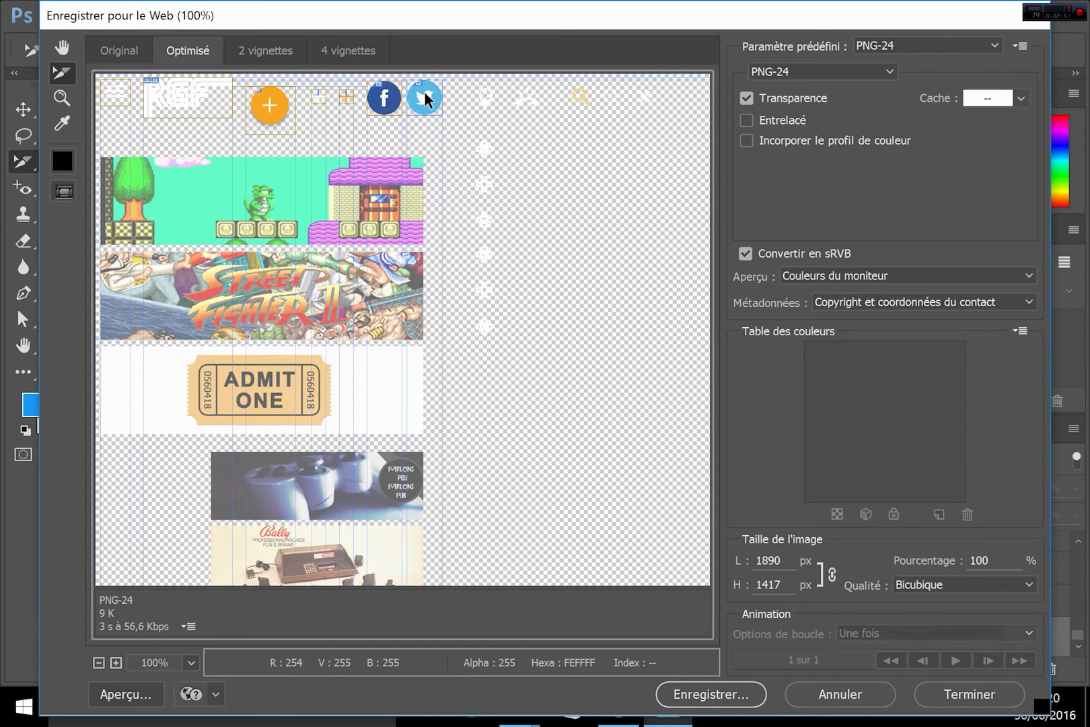
left_click(426, 92, "shift")
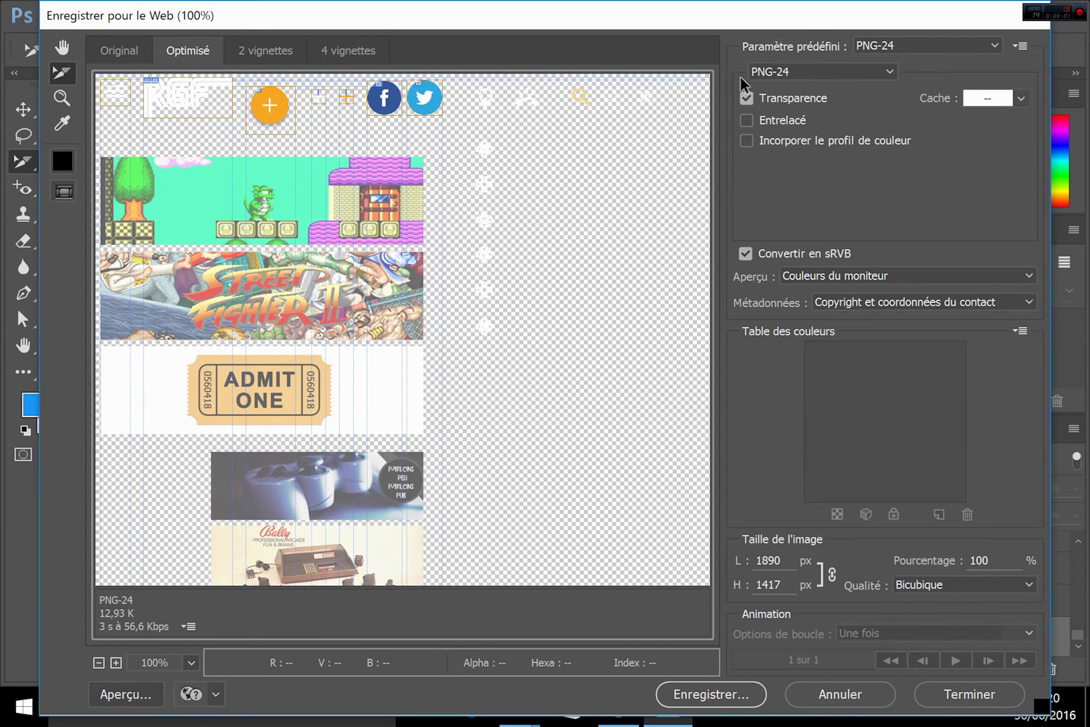
- Choose PNG-24 for the selected slices and compare their preview with transparency off and back on
left_click(796, 72)
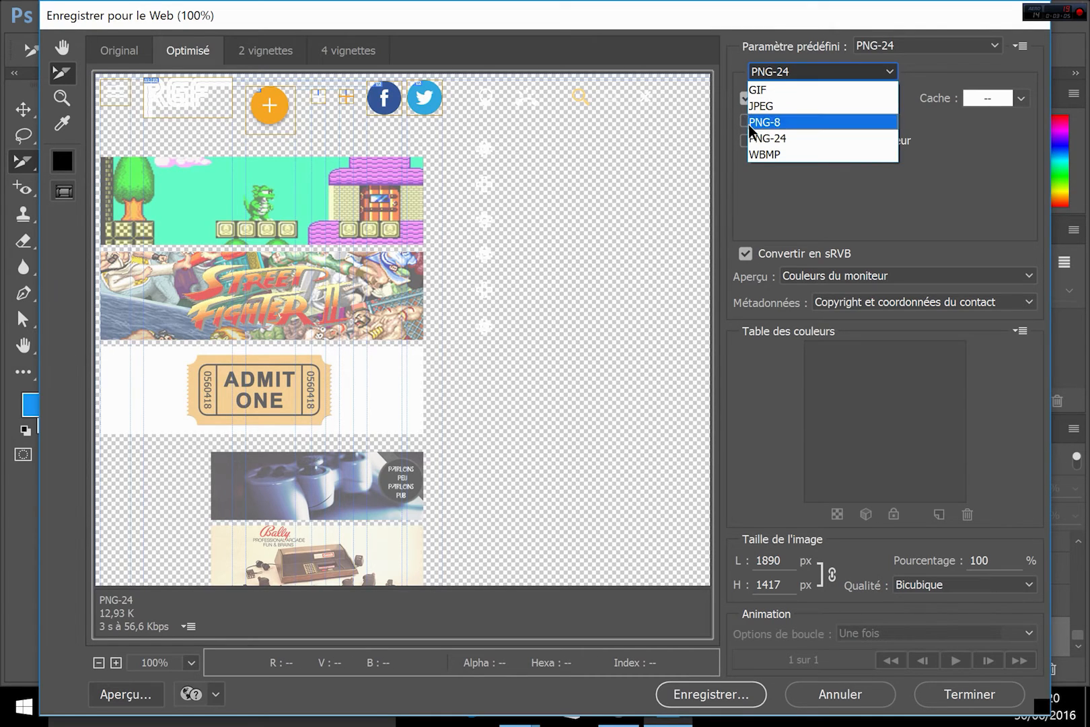
left_click(790, 137)
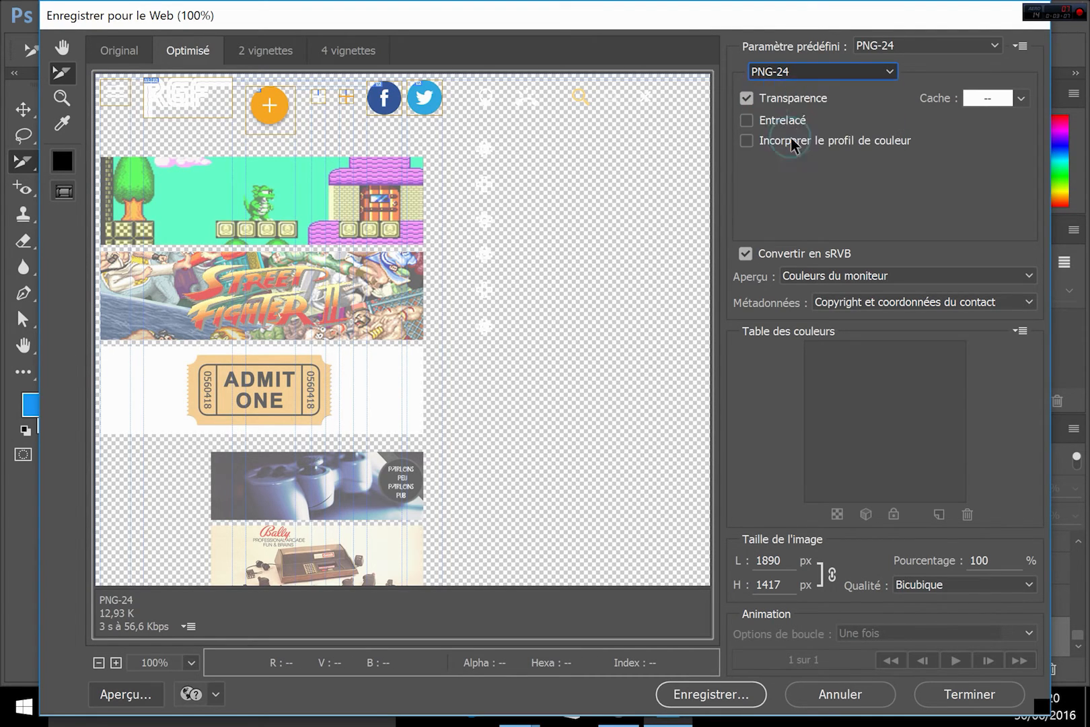
left_click(746, 99)
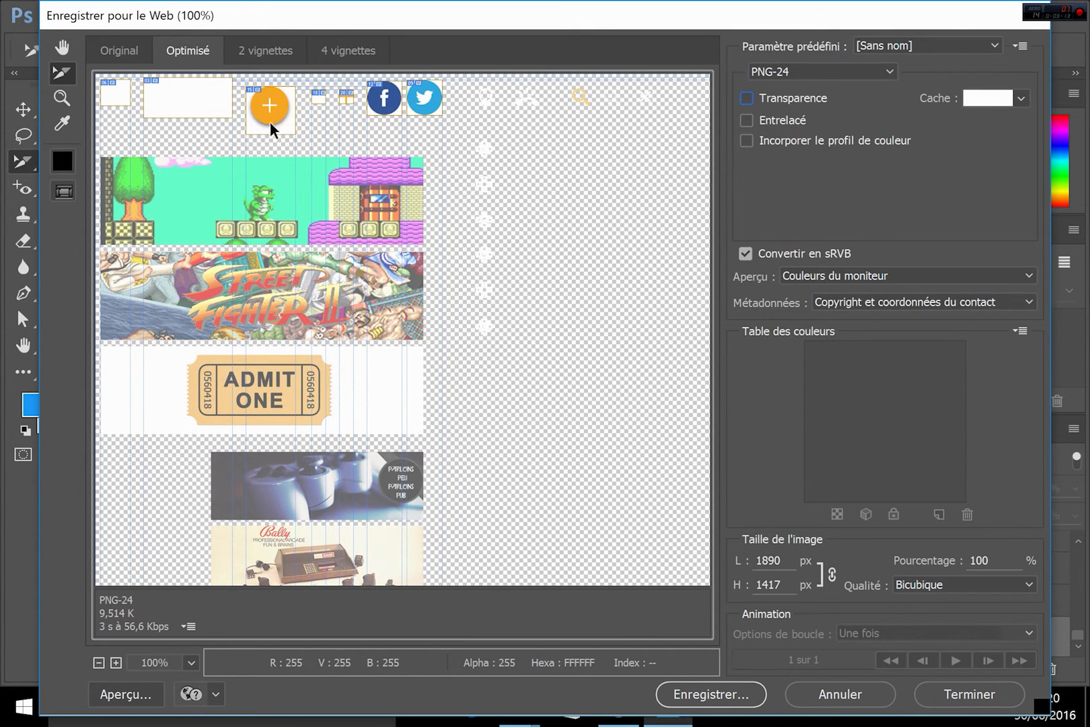
left_click(746, 99)
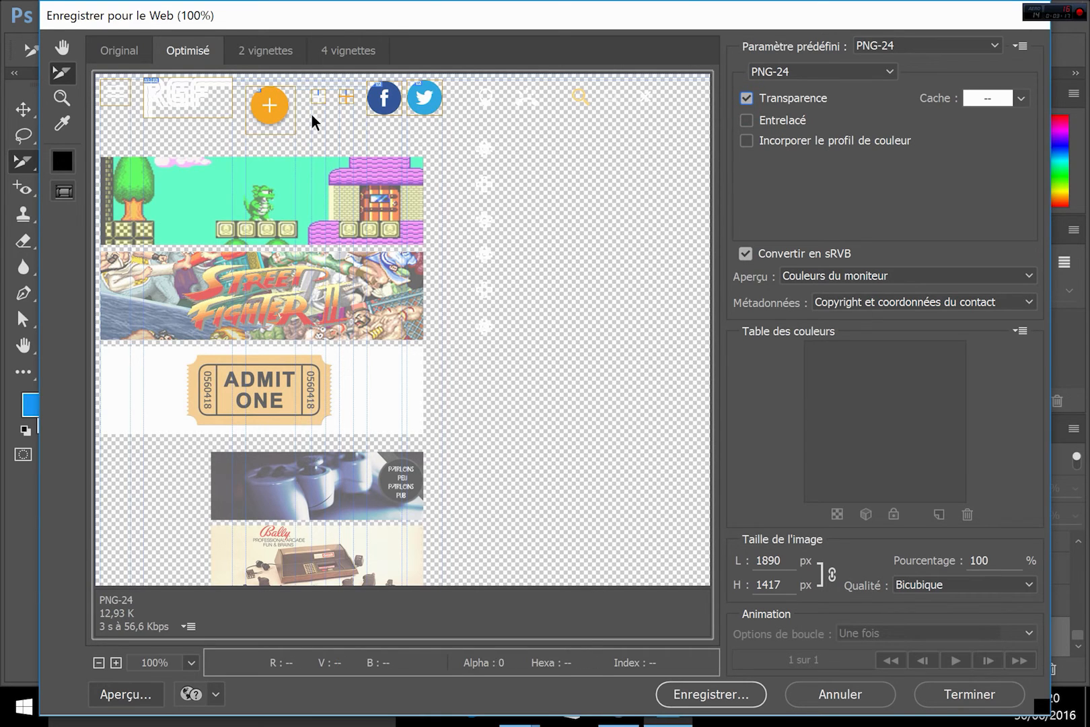
- Try the JPEG format on the selected slices, look through its quality levels, and return to PNG-24
left_click(770, 73)
left_click(784, 106)
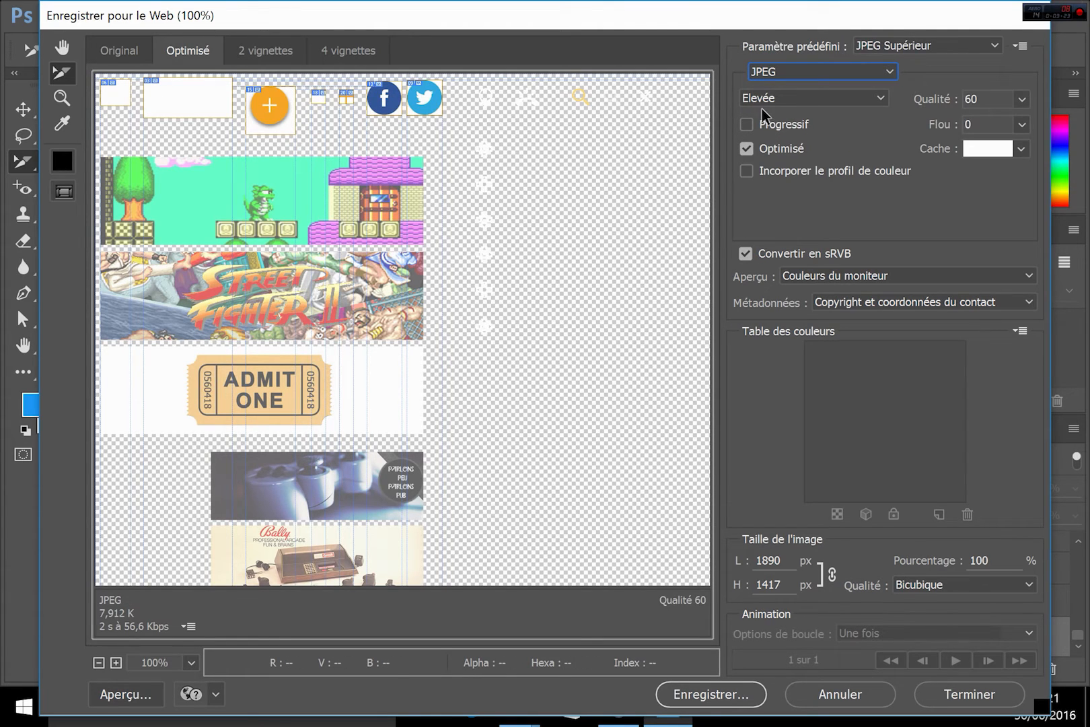
left_click(779, 101)
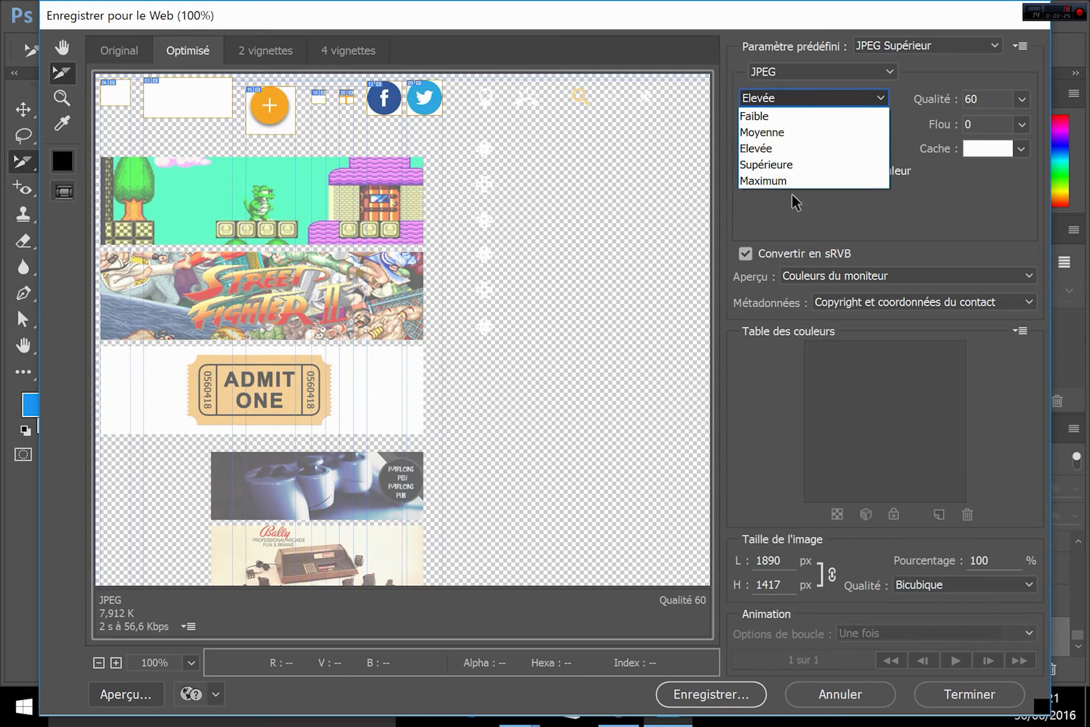
left_click(787, 216)
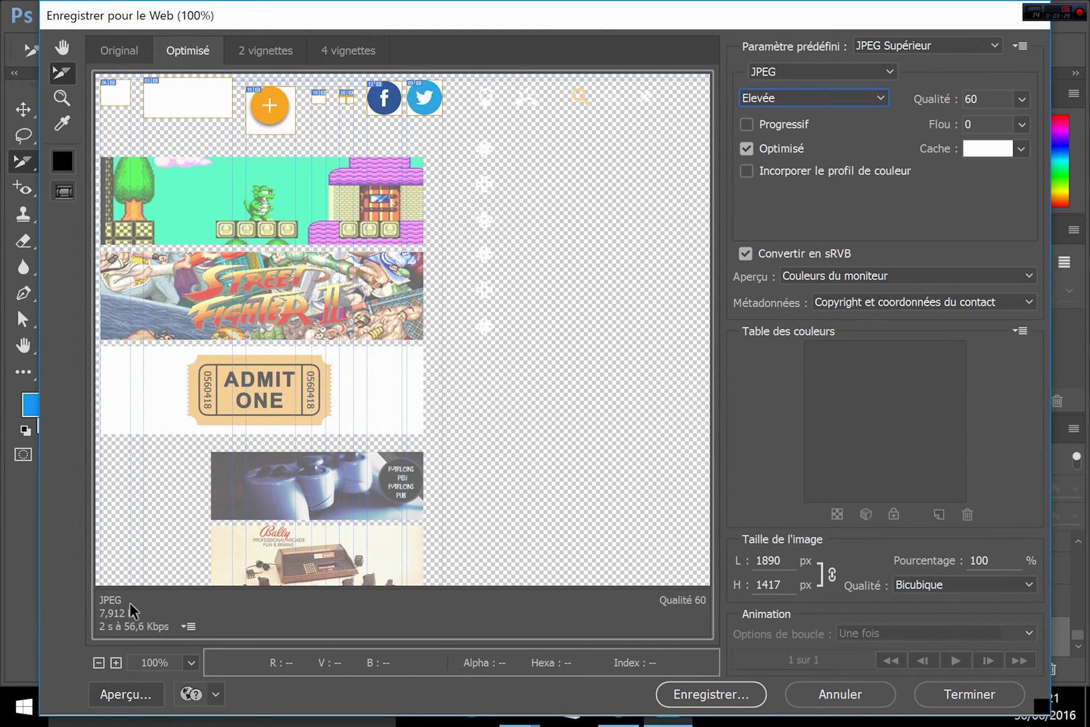
left_click(780, 70)
left_click(790, 139)
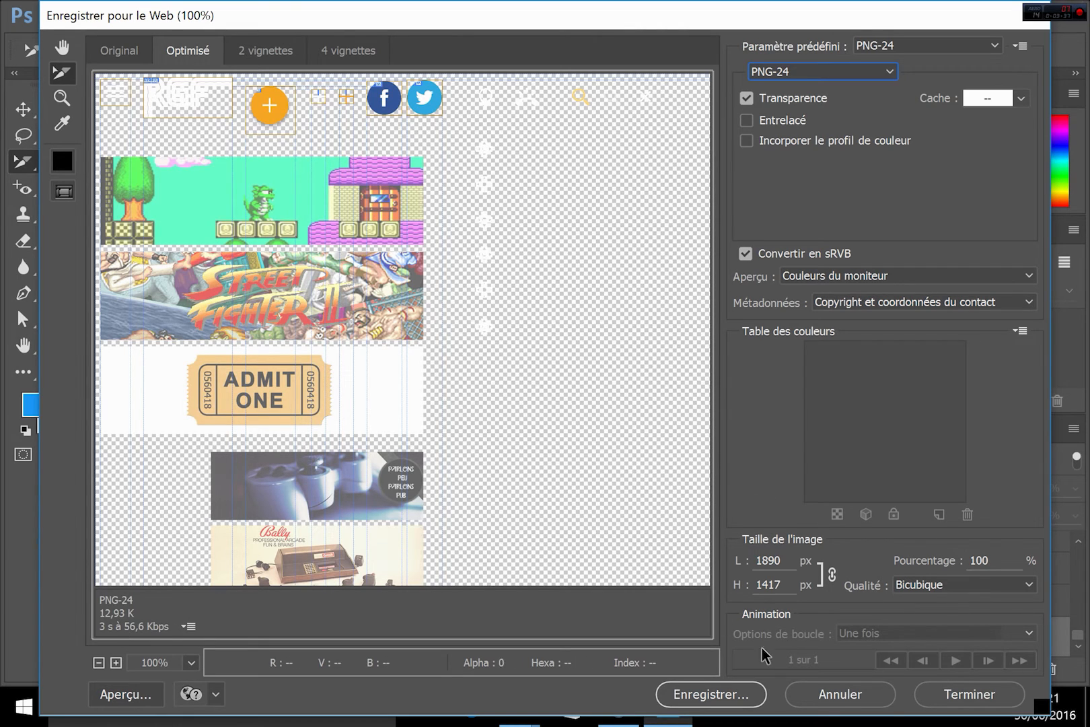
- Save all the optimised slices as images-contenu.png in a new desktop folder named tranches
left_click(729, 699)
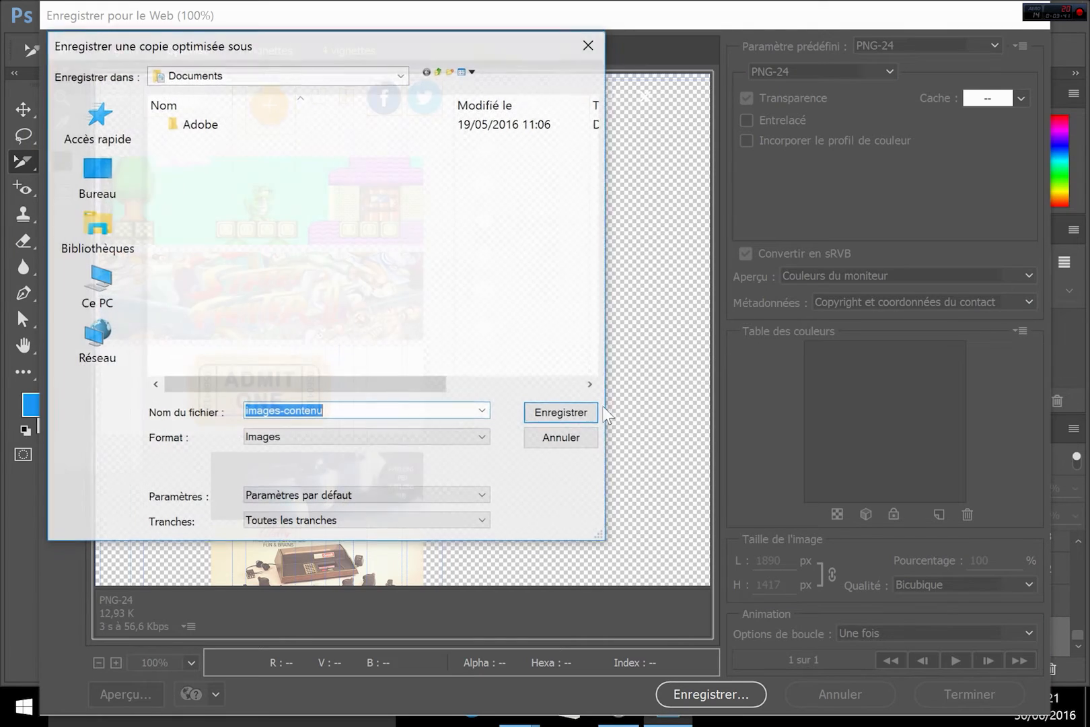
left_click(83, 167)
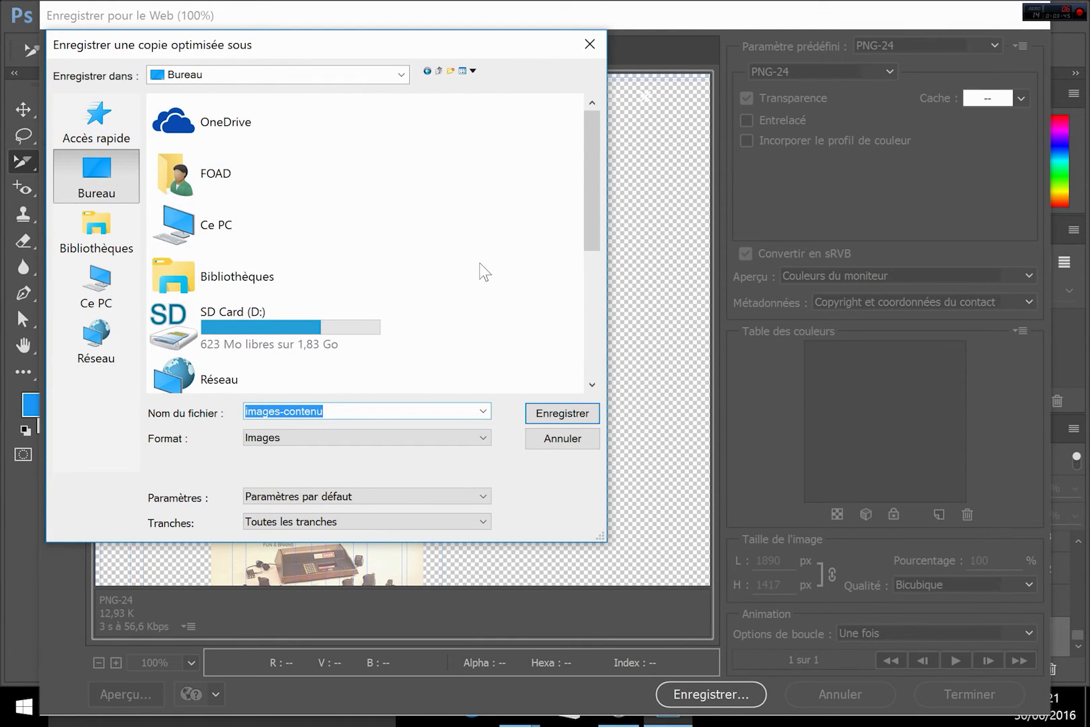
scroll(483, 271, "down", 4)
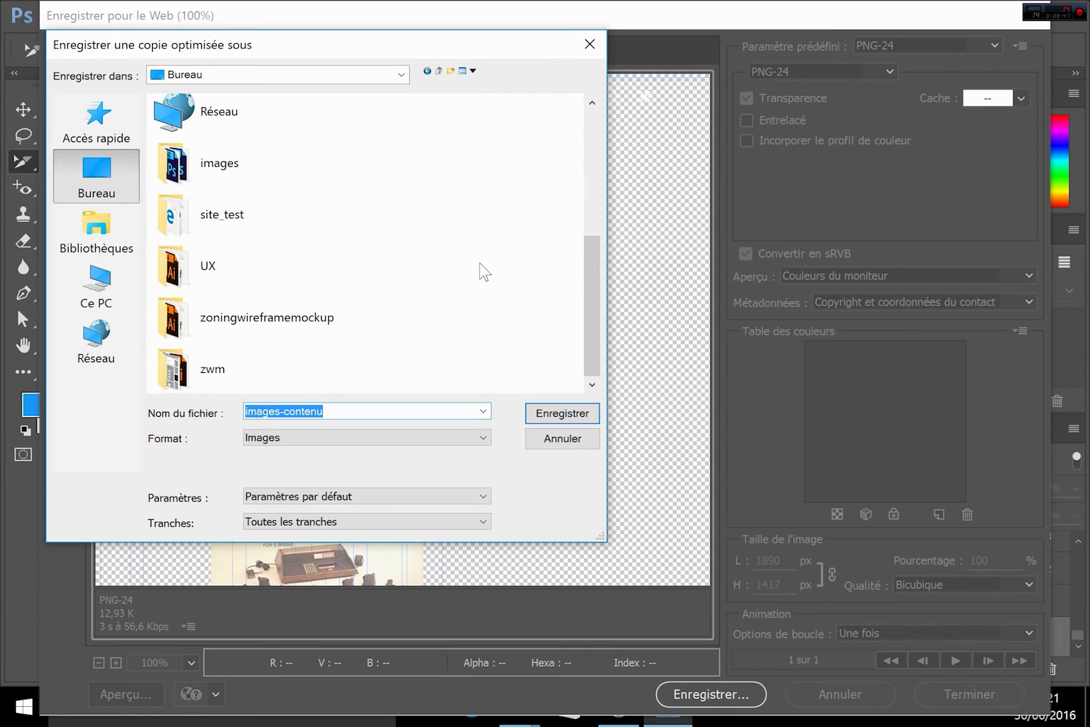
left_click(449, 72)
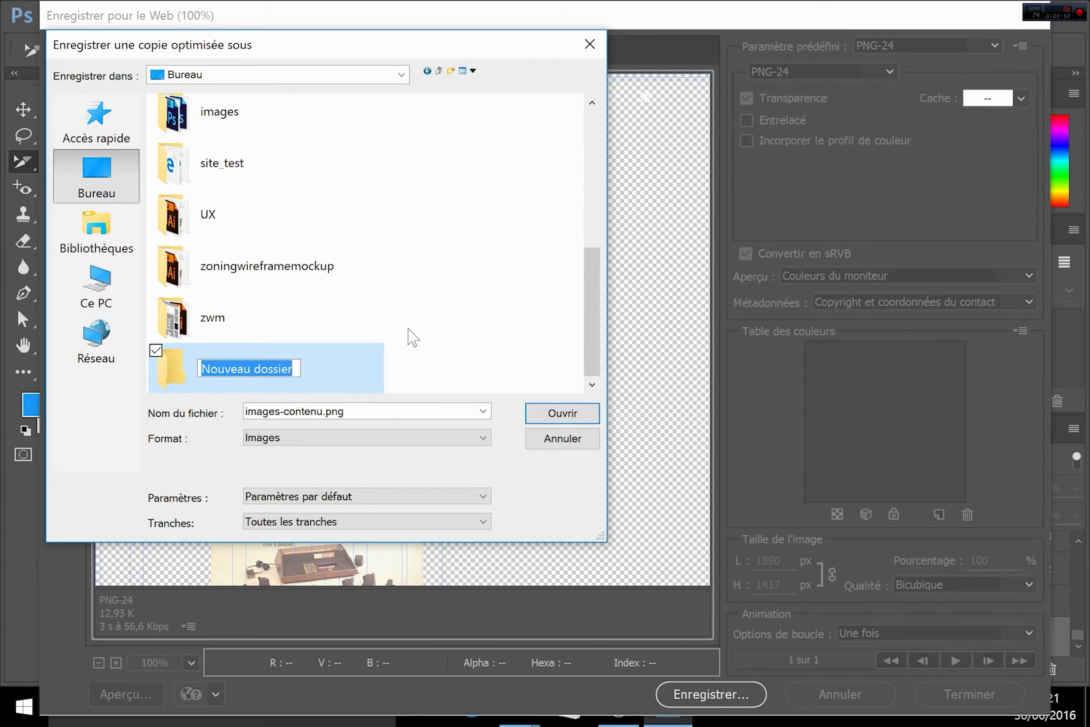
type("tranches")
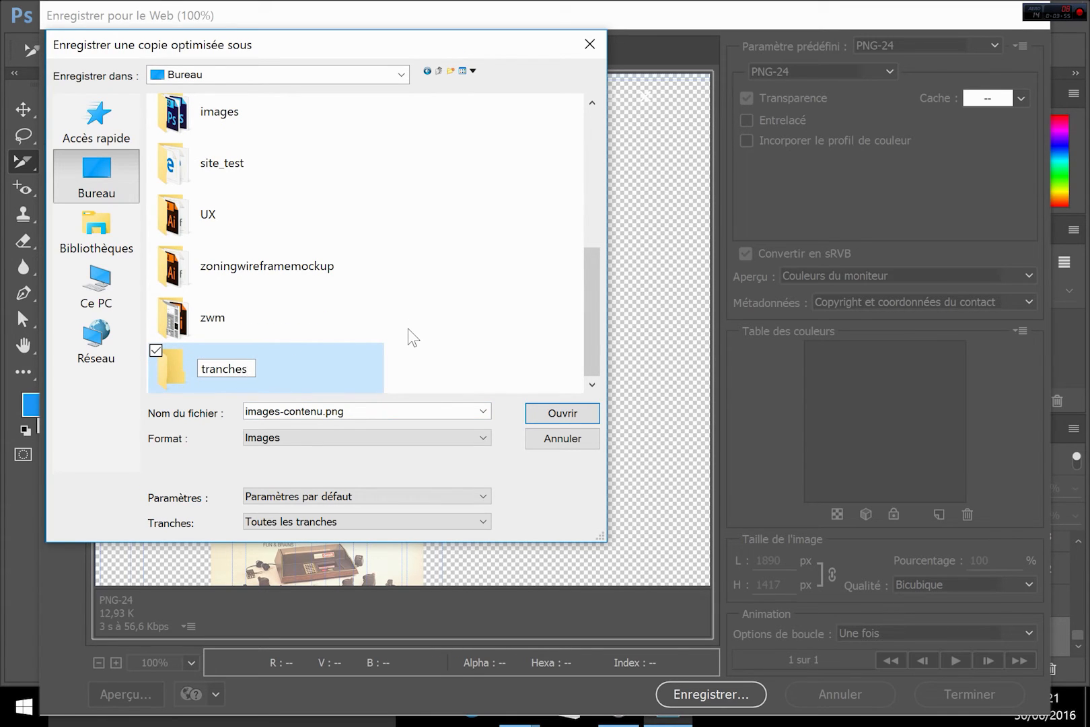
key("Return")
left_click(551, 415)
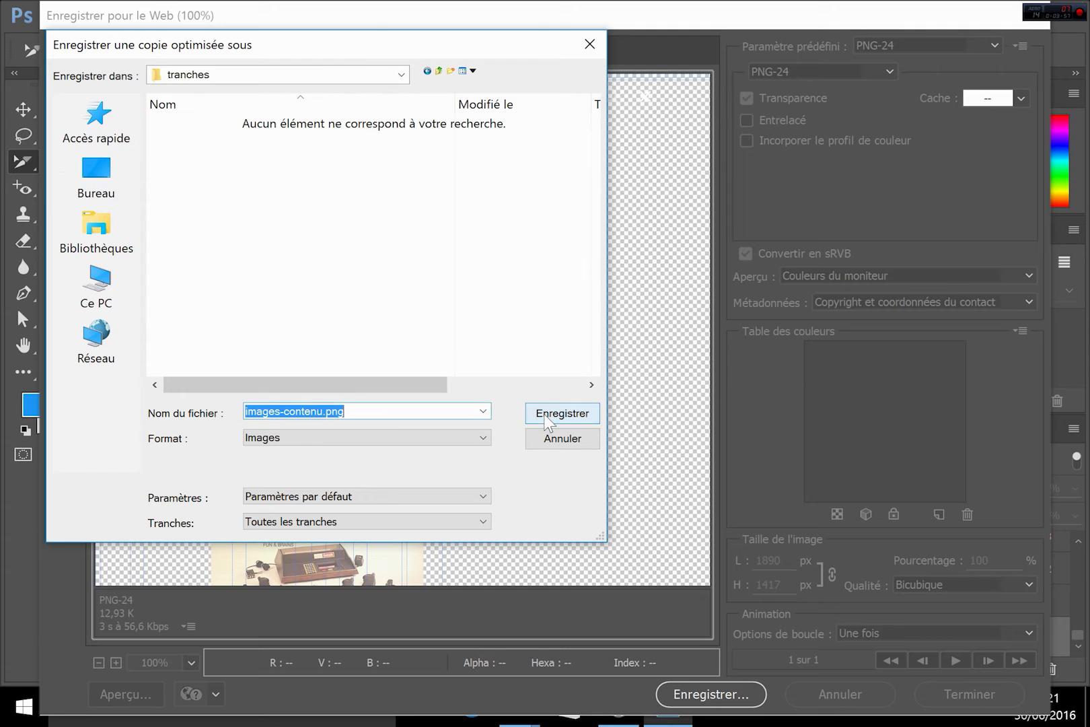
left_click(562, 413)
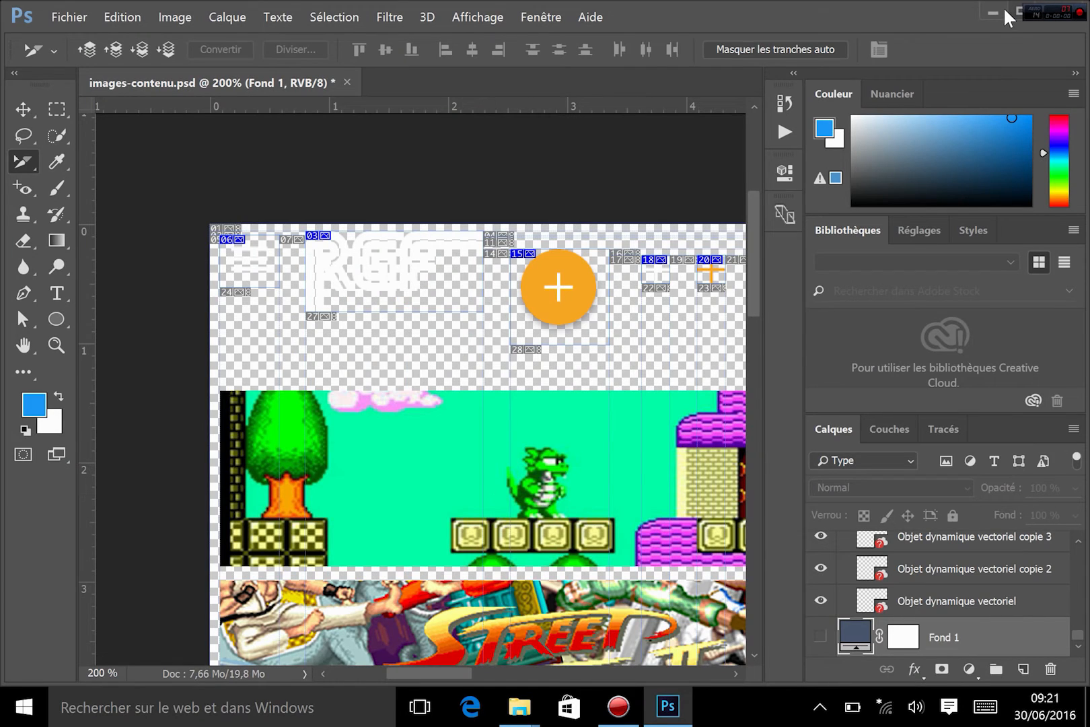
- Switch to File Explorer, open the images subfolder of the desktop's tranches folder, and check the exported slice files
left_click(992, 12)
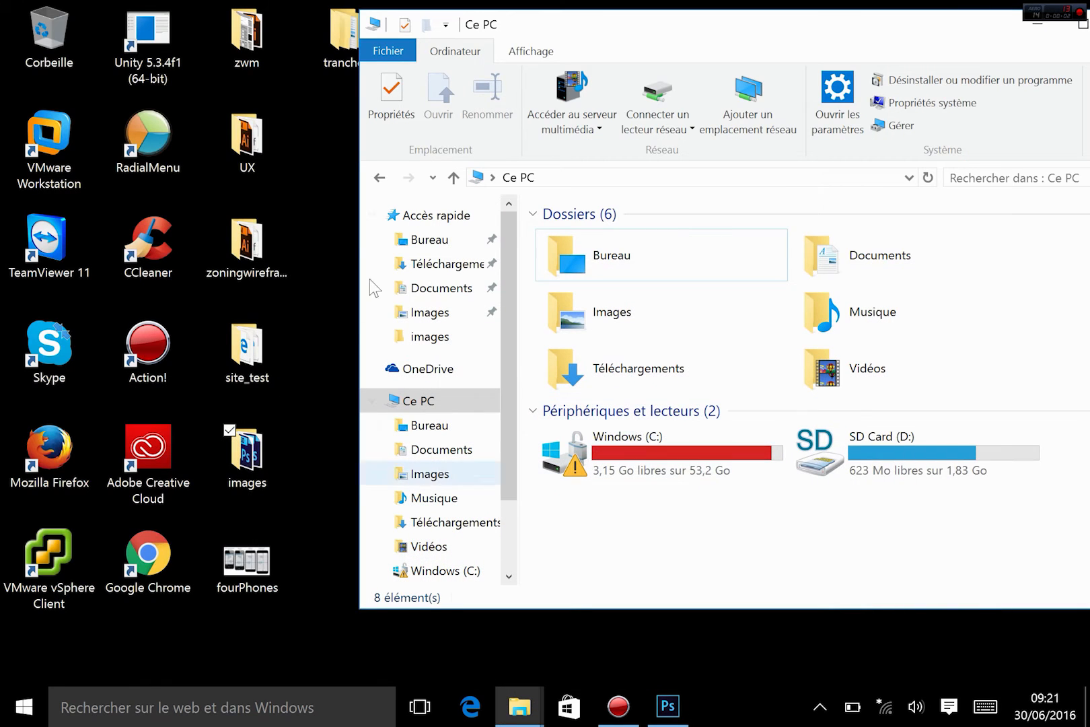
double_click(326, 63)
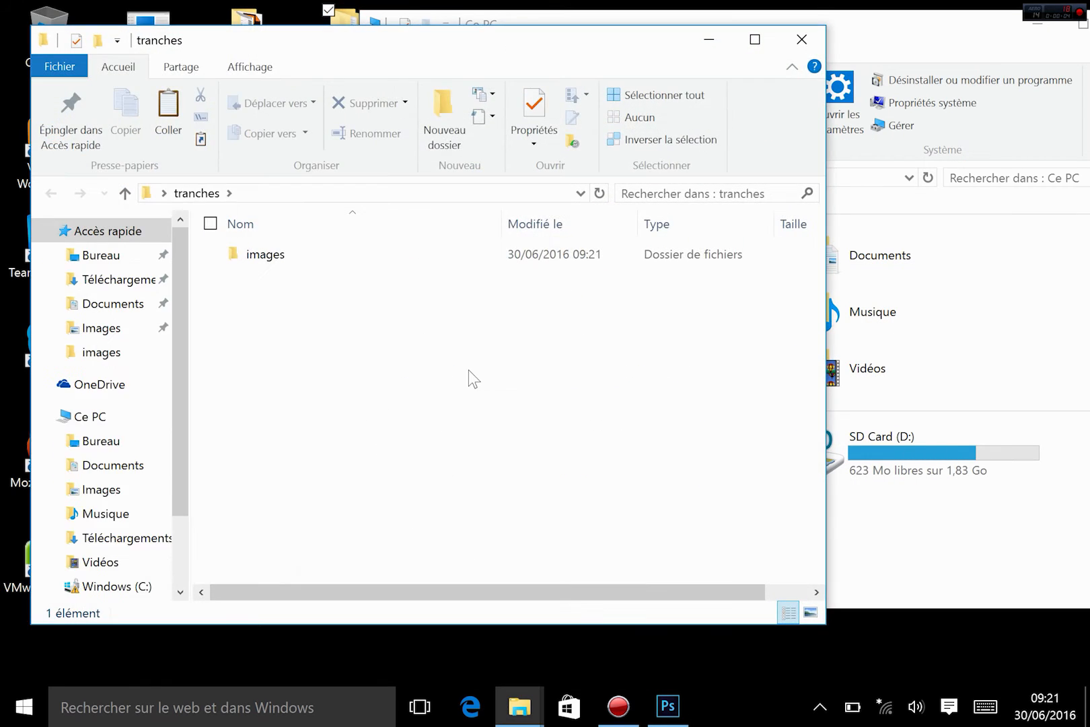
left_click(267, 261)
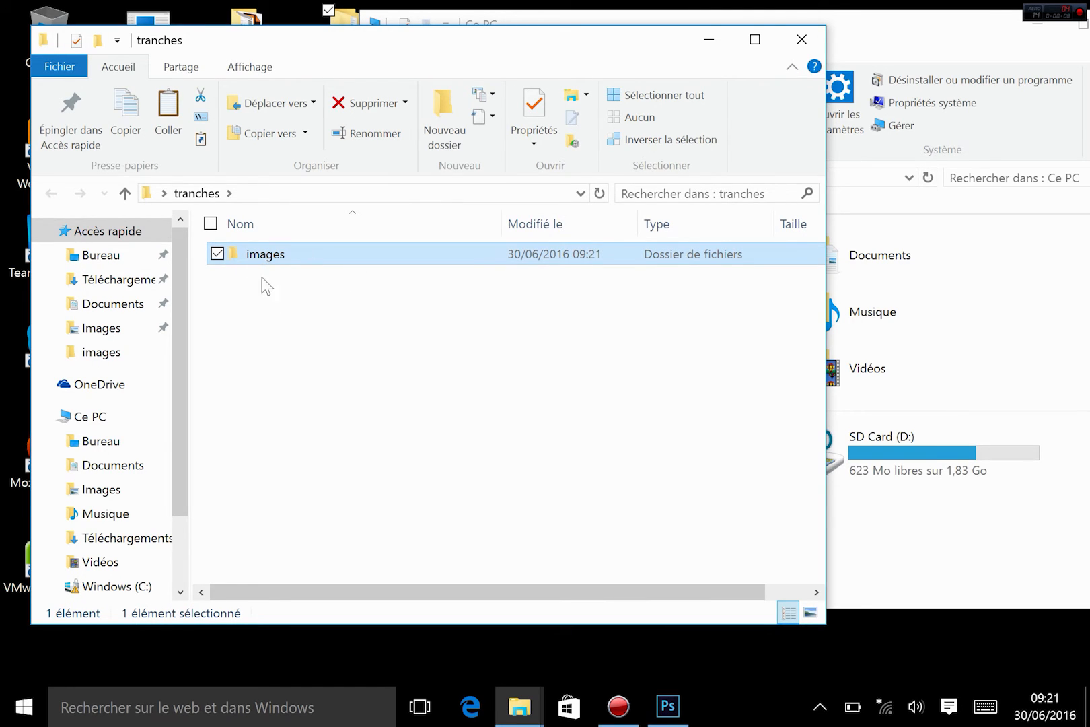
double_click(271, 256)
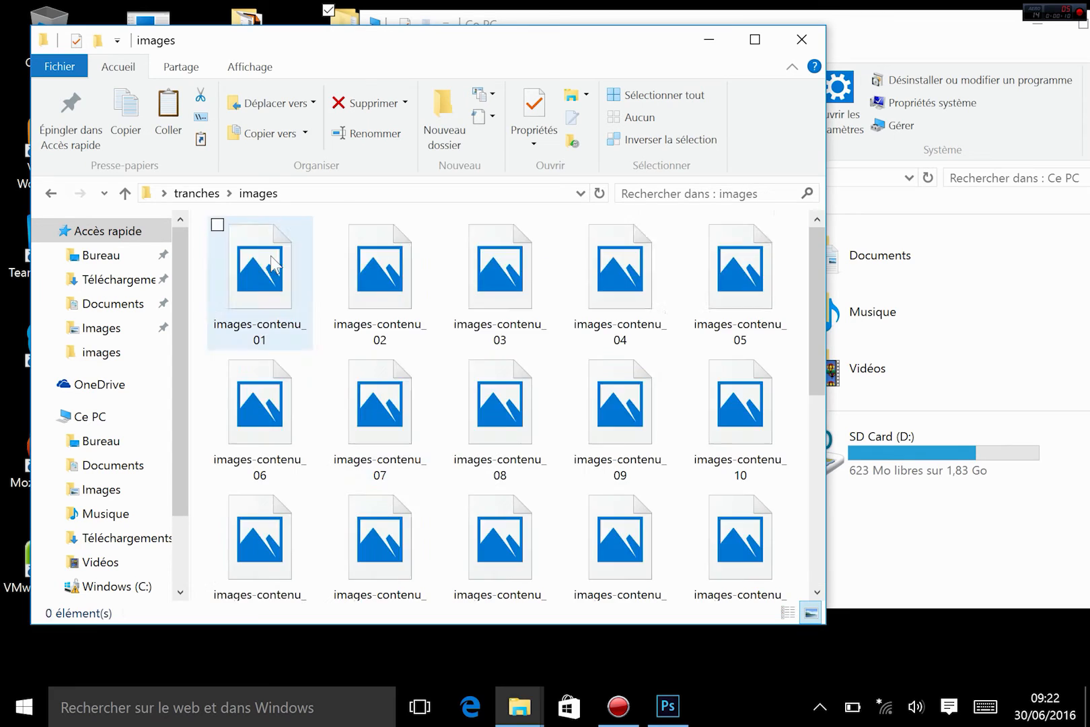
left_click(491, 307)
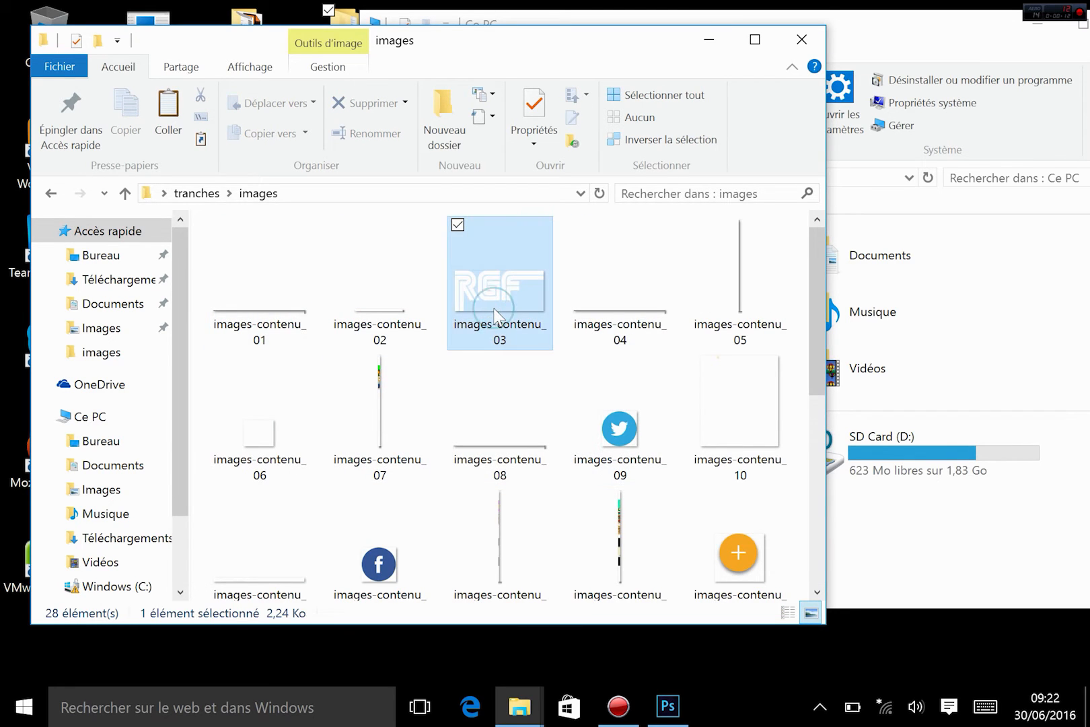
left_click(620, 282)
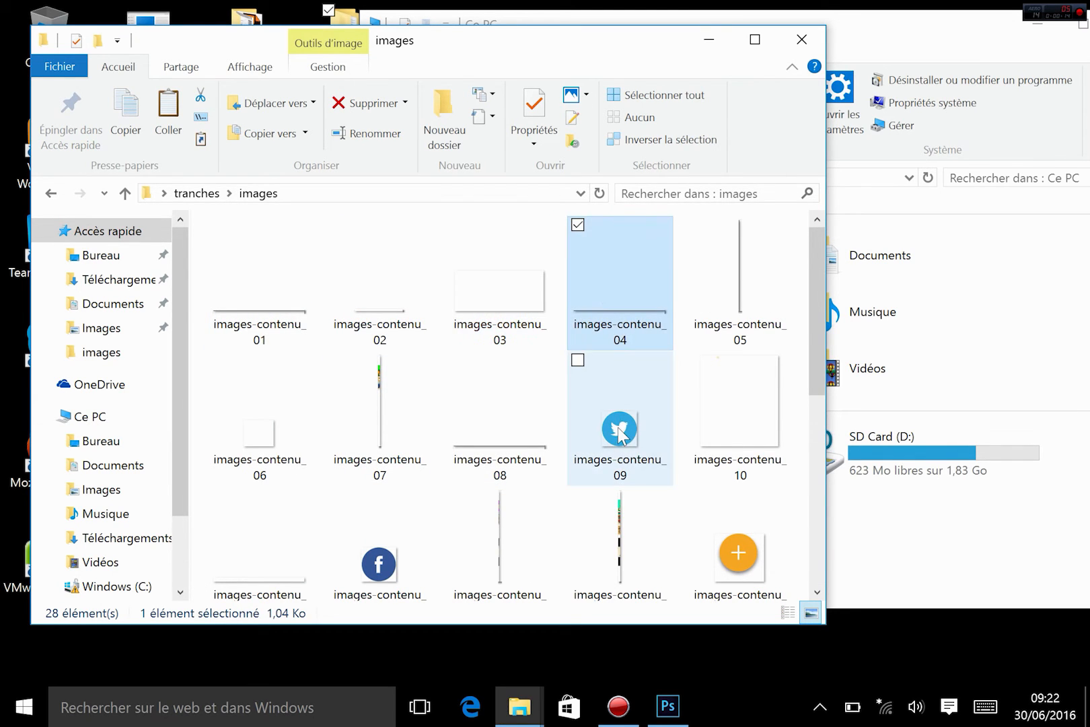
left_click(606, 431)
left_click(536, 306)
- Permanently delete the unneeded slice files images-contenu_01, 02, 04, 05, 07 and 08 from the images folder
left_click(276, 299)
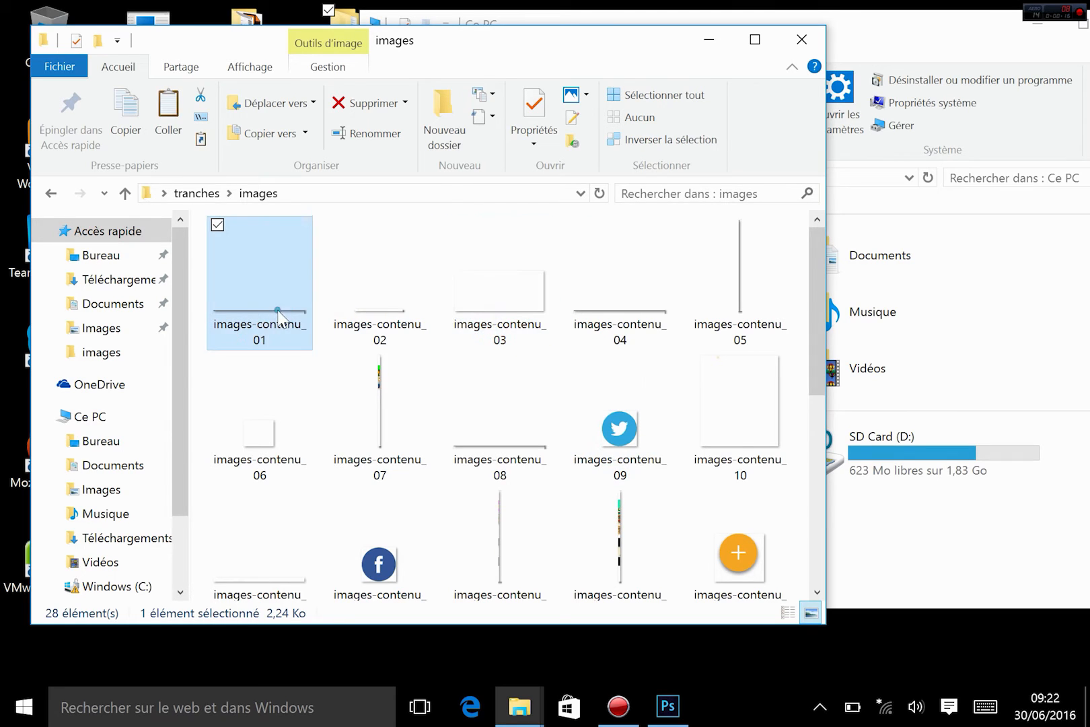
left_click(352, 326, "ctrl")
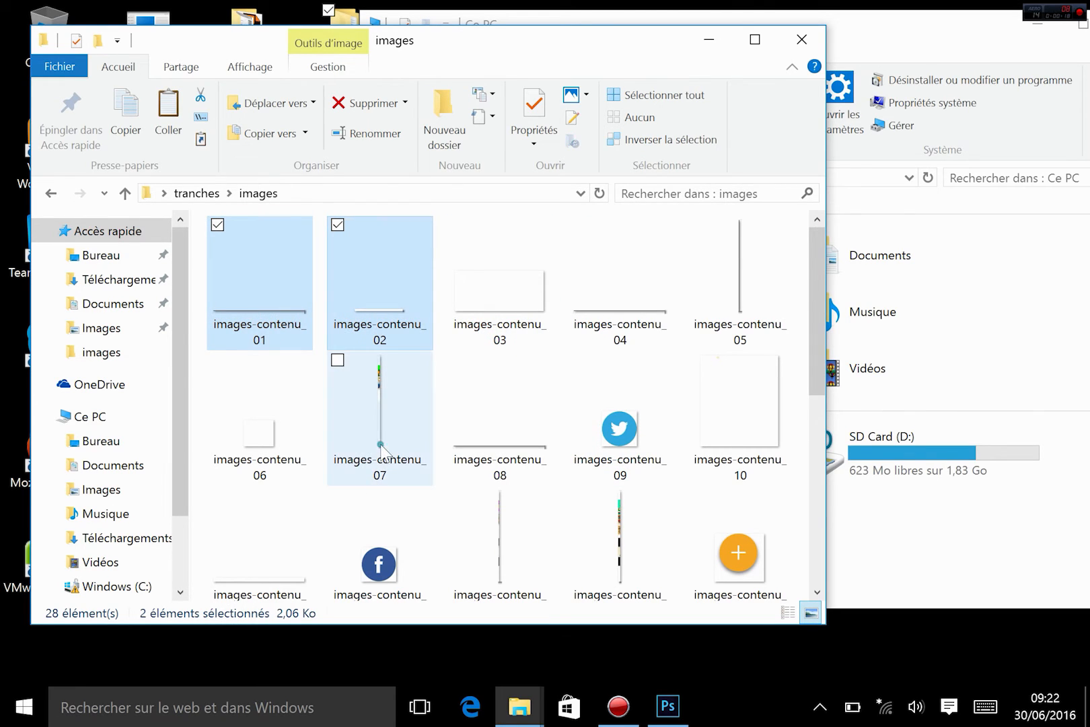
left_click(376, 434, "ctrl")
left_click(475, 449, "ctrl")
left_click(619, 289, "ctrl")
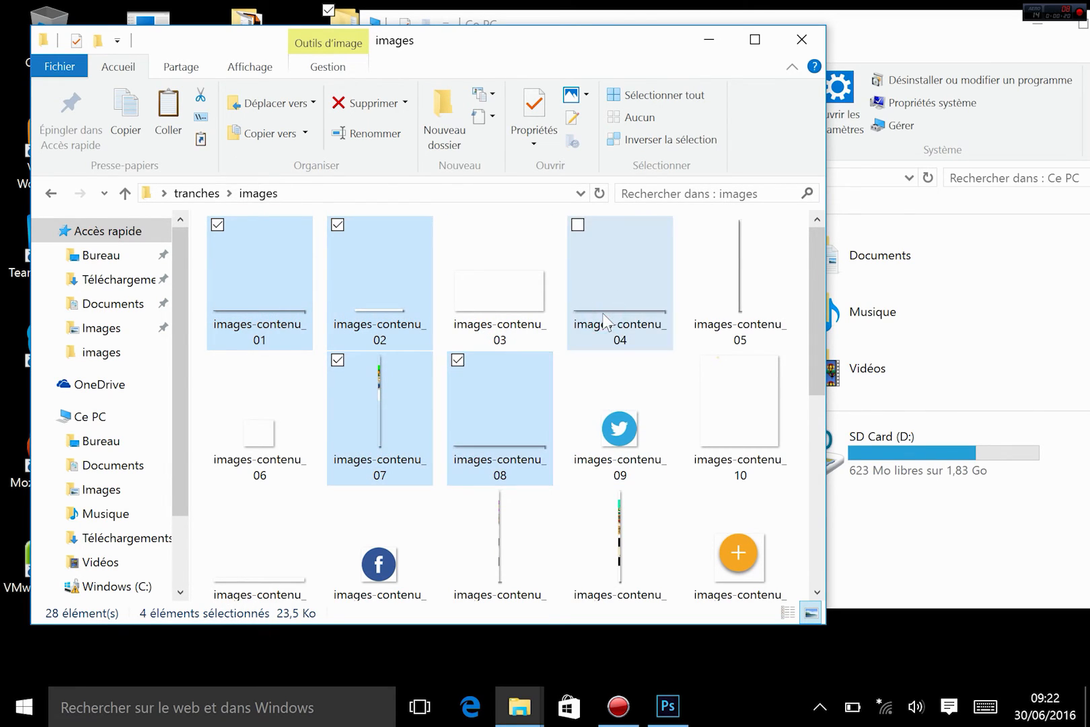
left_click(730, 296, "ctrl")
key("Delete")
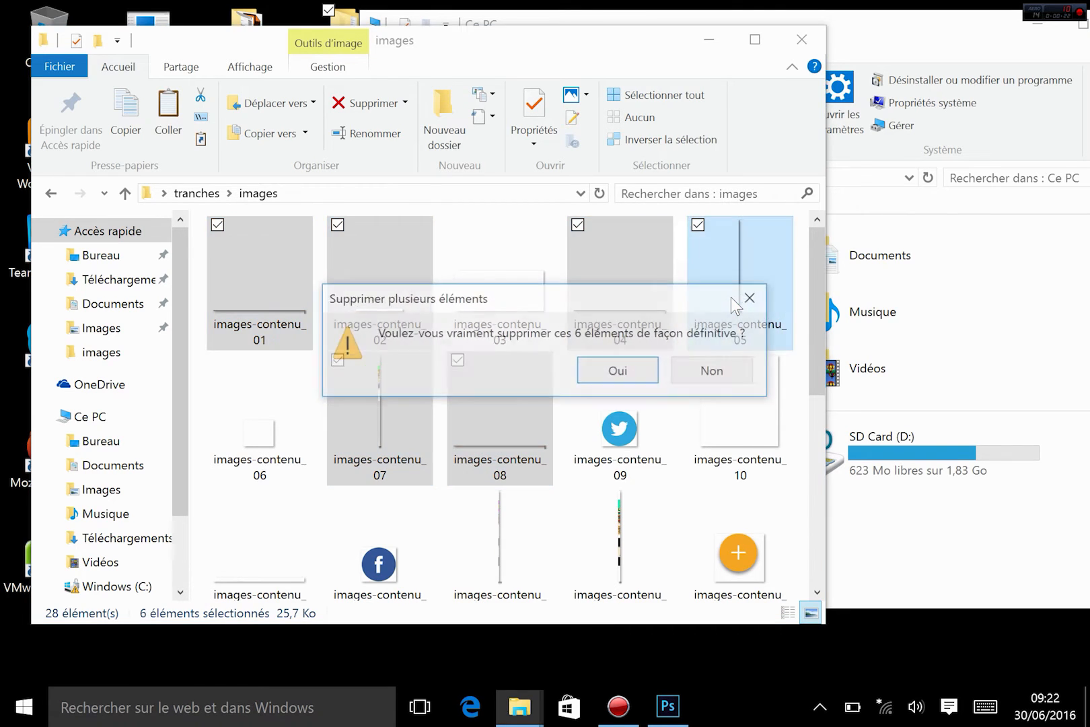
key("Return")
- Permanently delete the unneeded slice files images-contenu_13, 14, 16, 17, 19 and 21
left_click(498, 421)
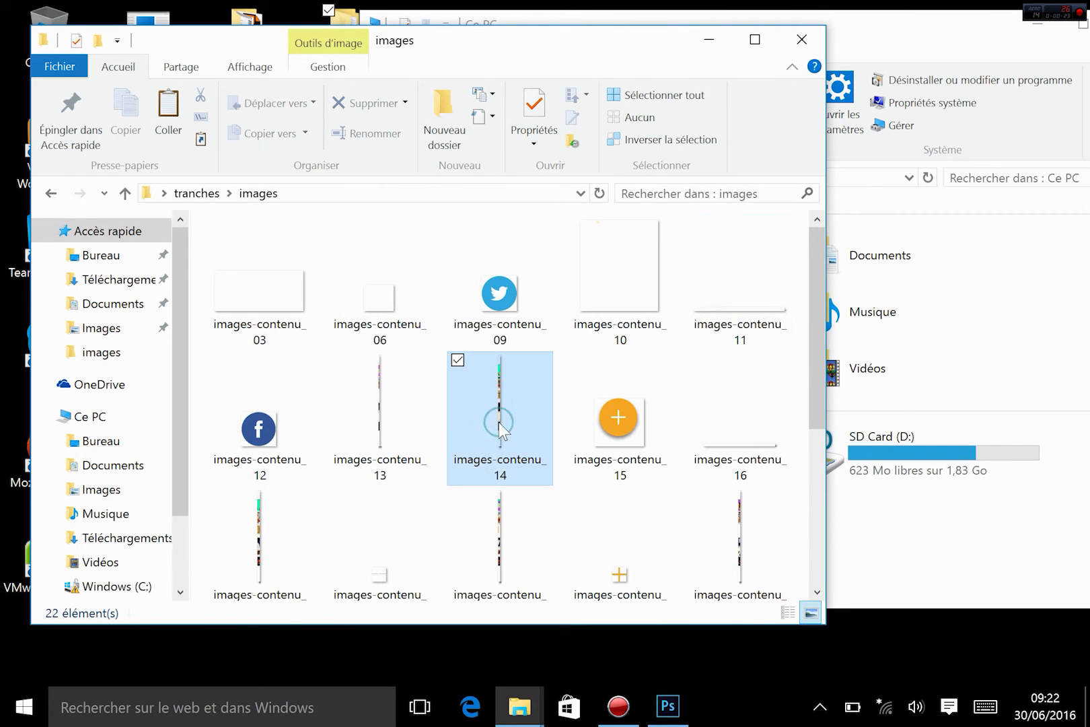
left_click(380, 407, "ctrl")
left_click(269, 521, "ctrl")
left_click(484, 559, "ctrl")
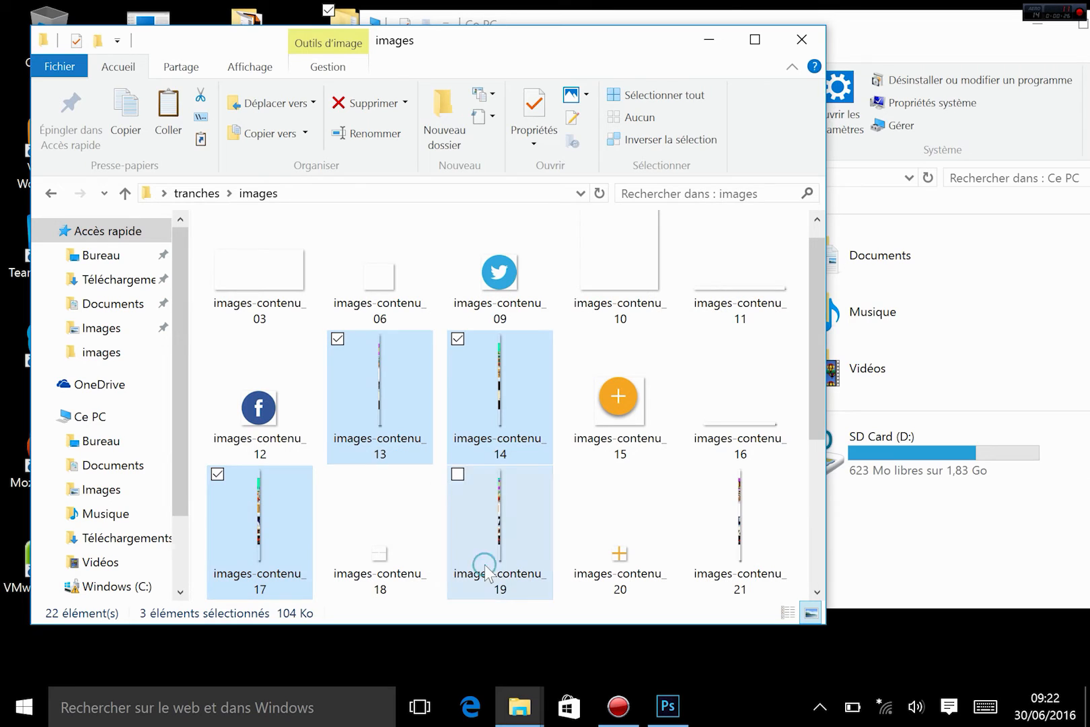
left_click(704, 552, "ctrl")
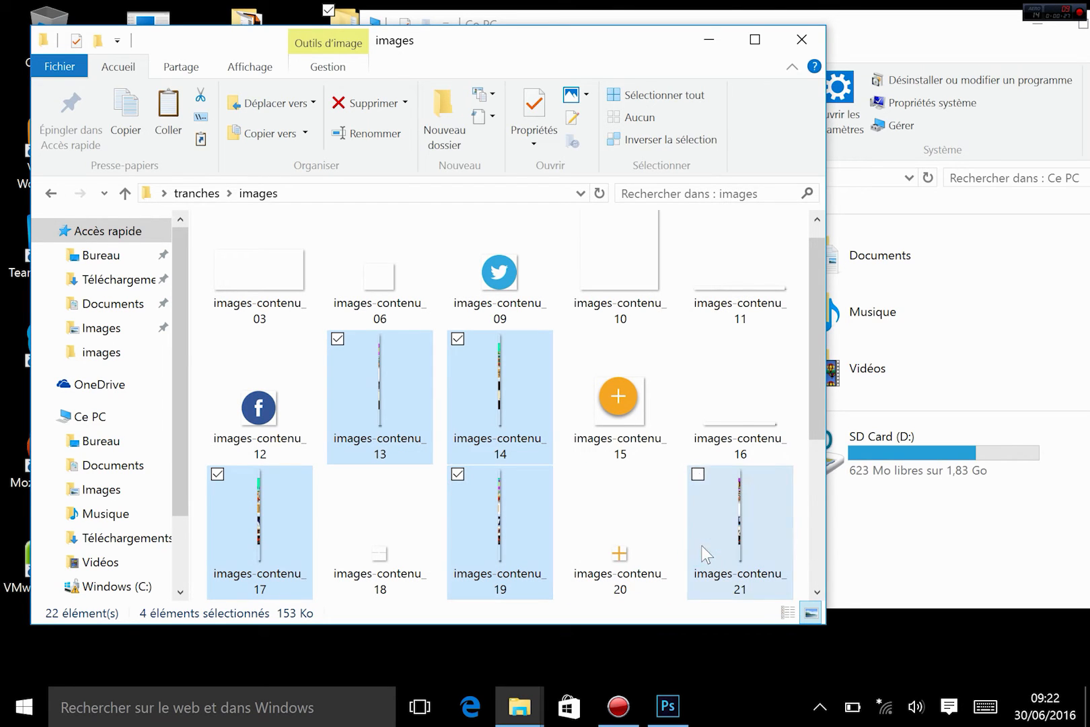
left_click(738, 417, "ctrl")
key("Delete")
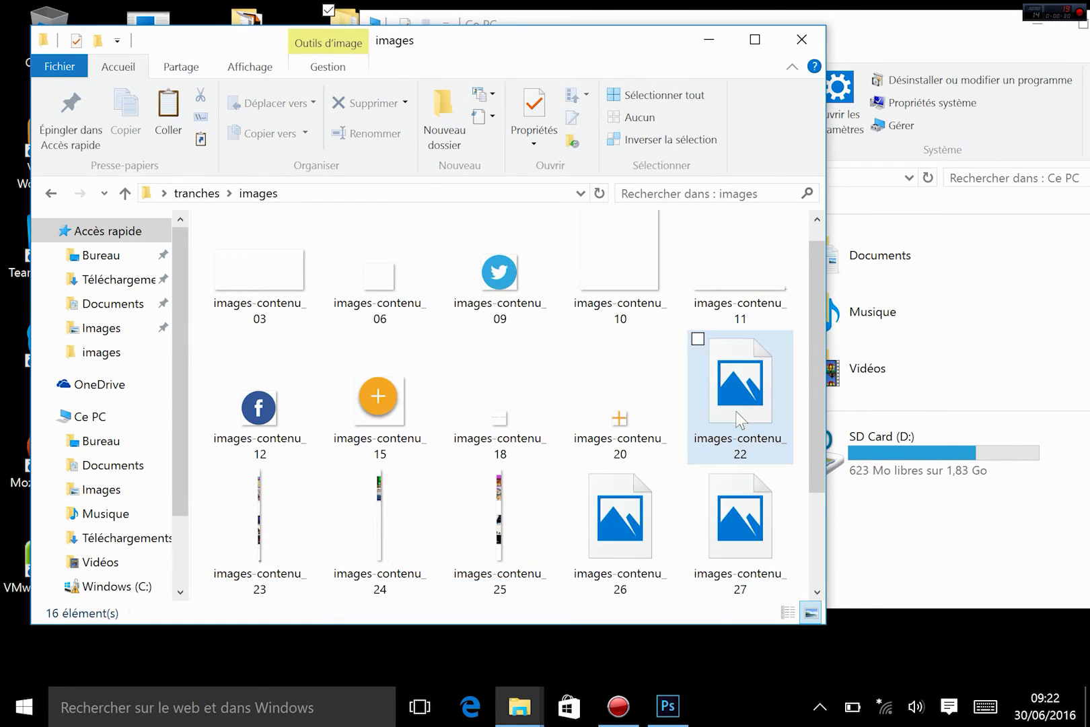
- Permanently delete the six unneeded slice files images-contenu_22 through images-contenu_27
left_click(738, 410)
left_click(272, 537)
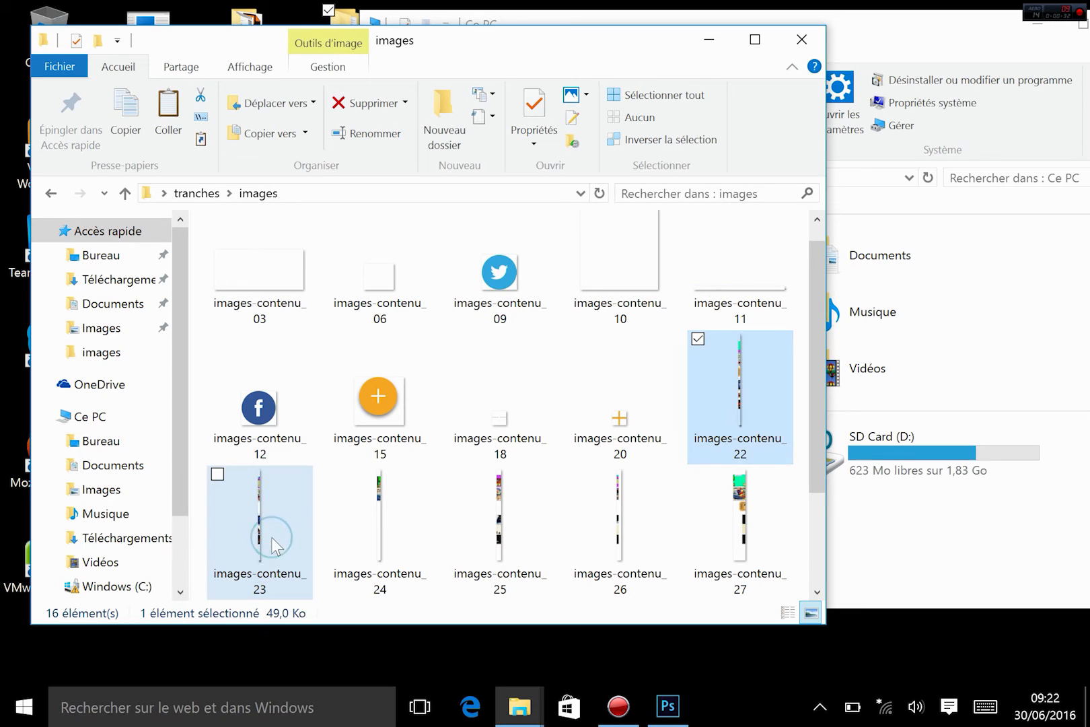
left_click(396, 536, "ctrl")
left_click(498, 538, "ctrl")
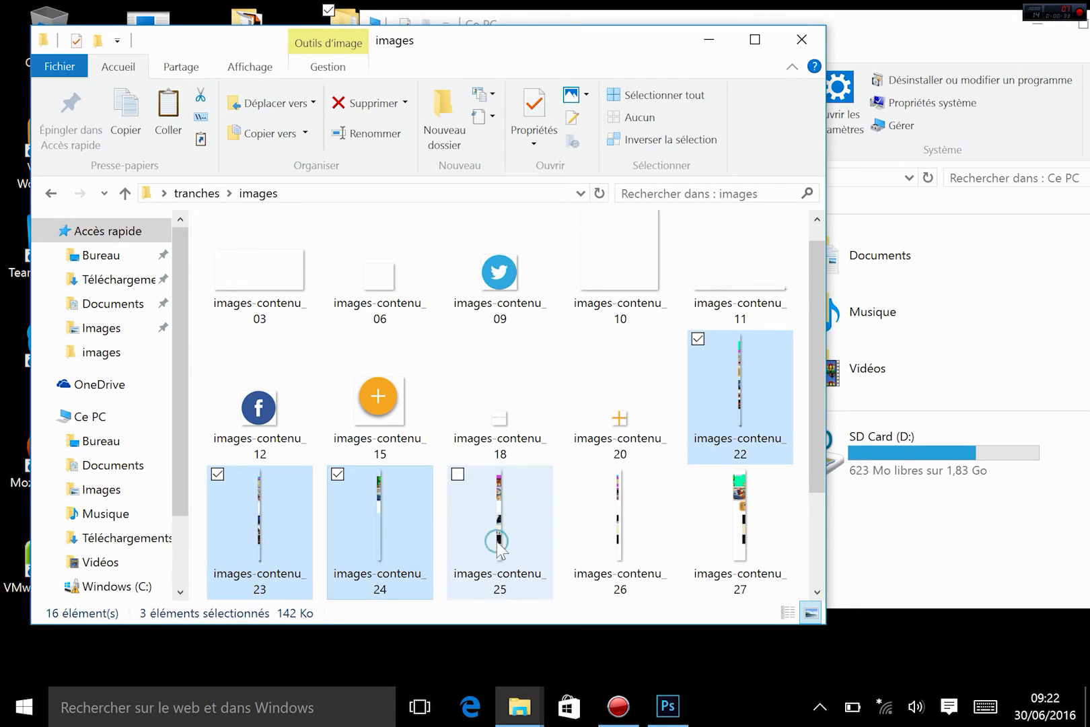
left_click(621, 547, "ctrl")
left_click(708, 528, "ctrl")
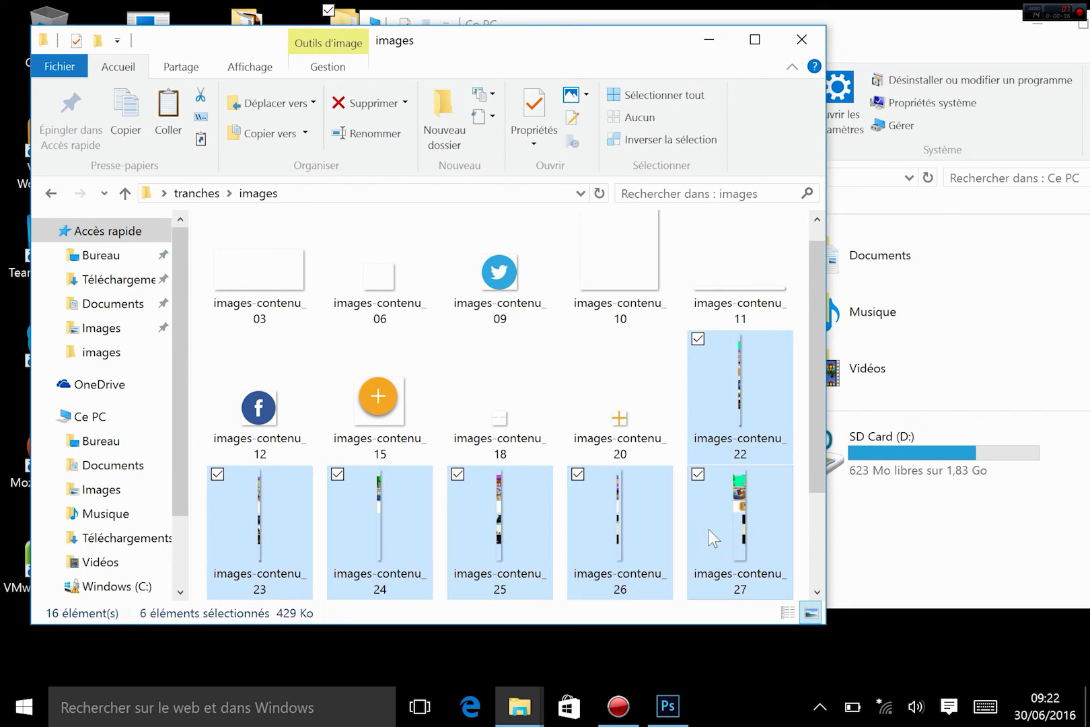
key("Delete")
key("Return")
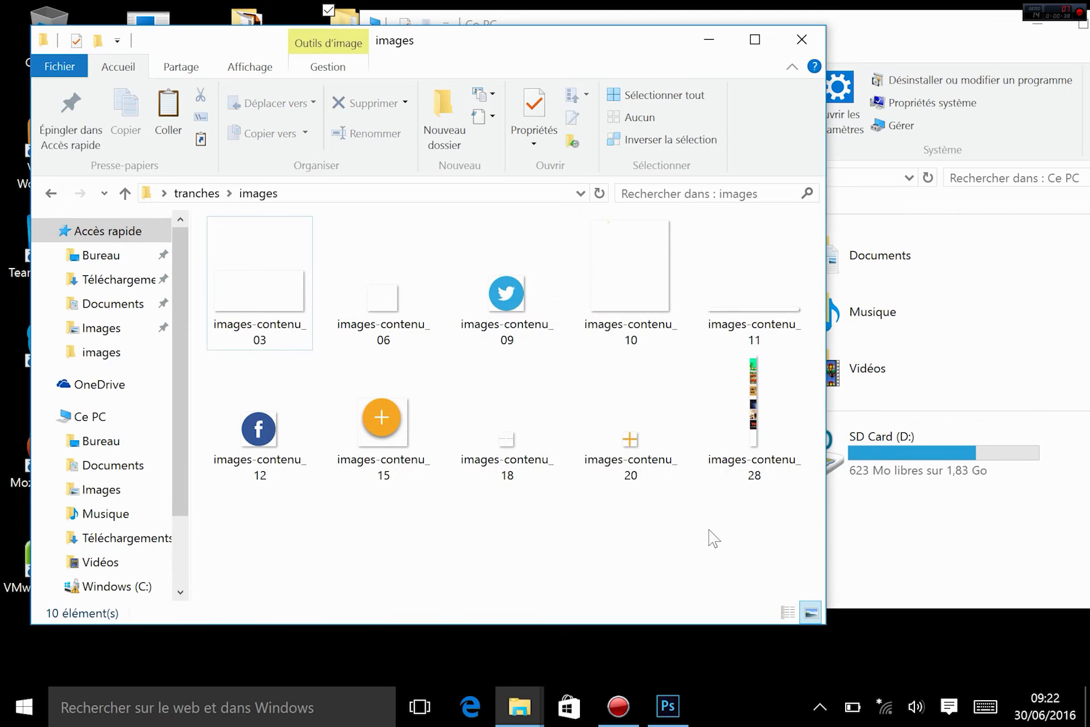
- Permanently delete the remaining unneeded slice files images-contenu_28, 11 and 10, one at a time
left_click(747, 464)
key("Delete")
key("Return")
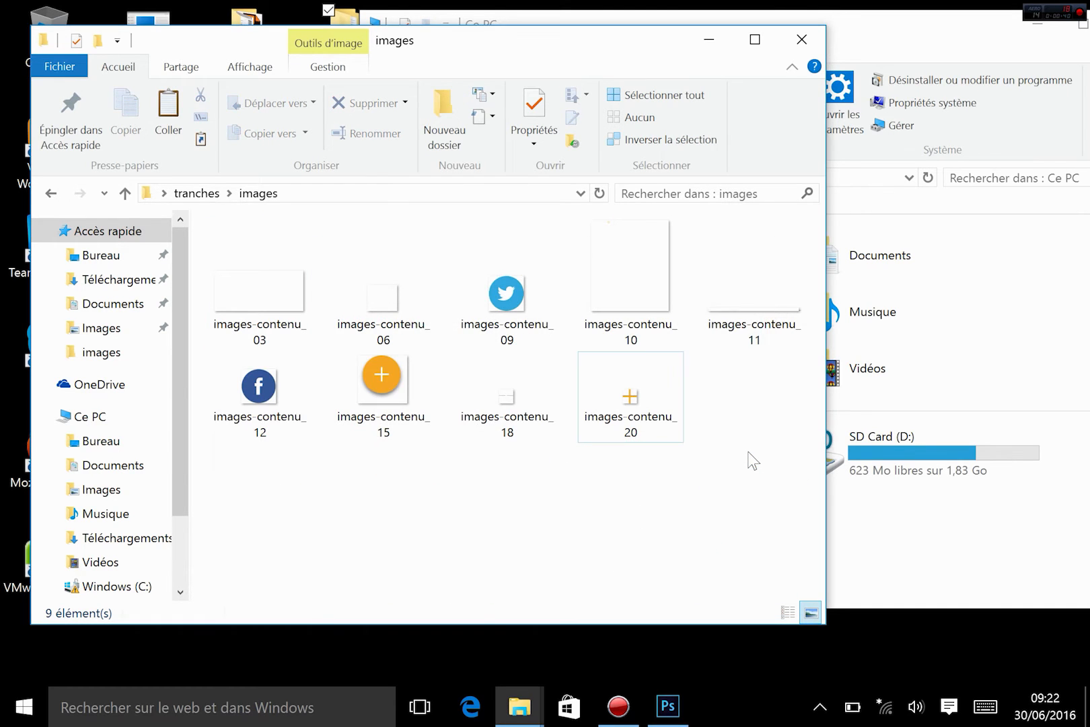
left_click(756, 279)
key("Delete")
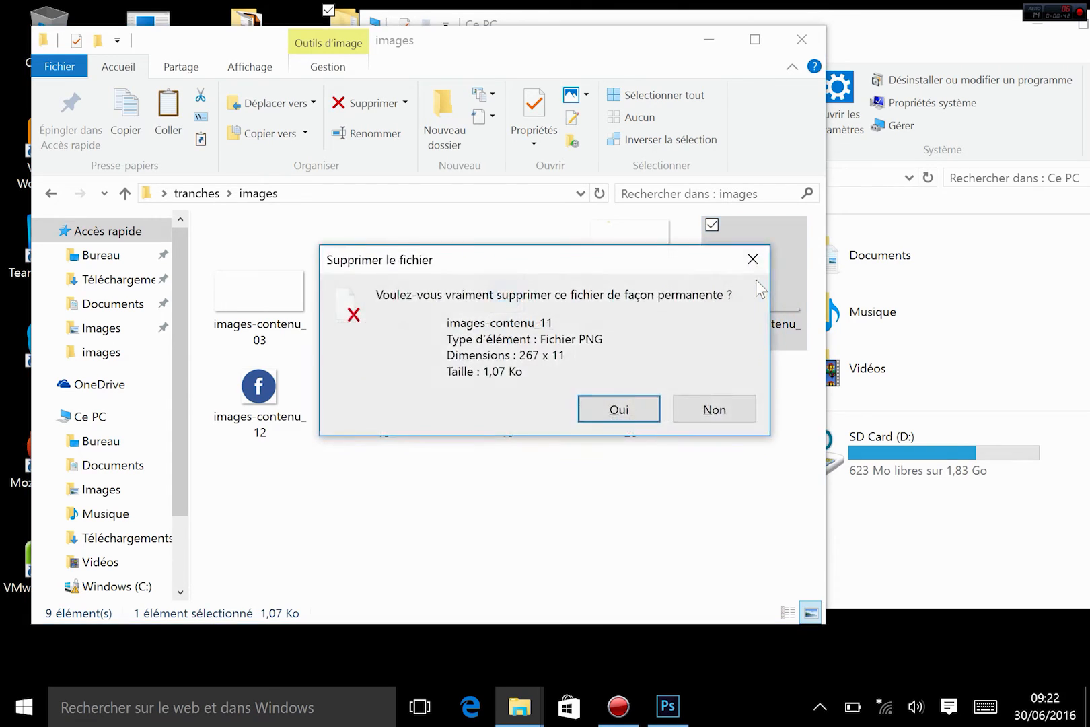
key("Return")
left_click(658, 266)
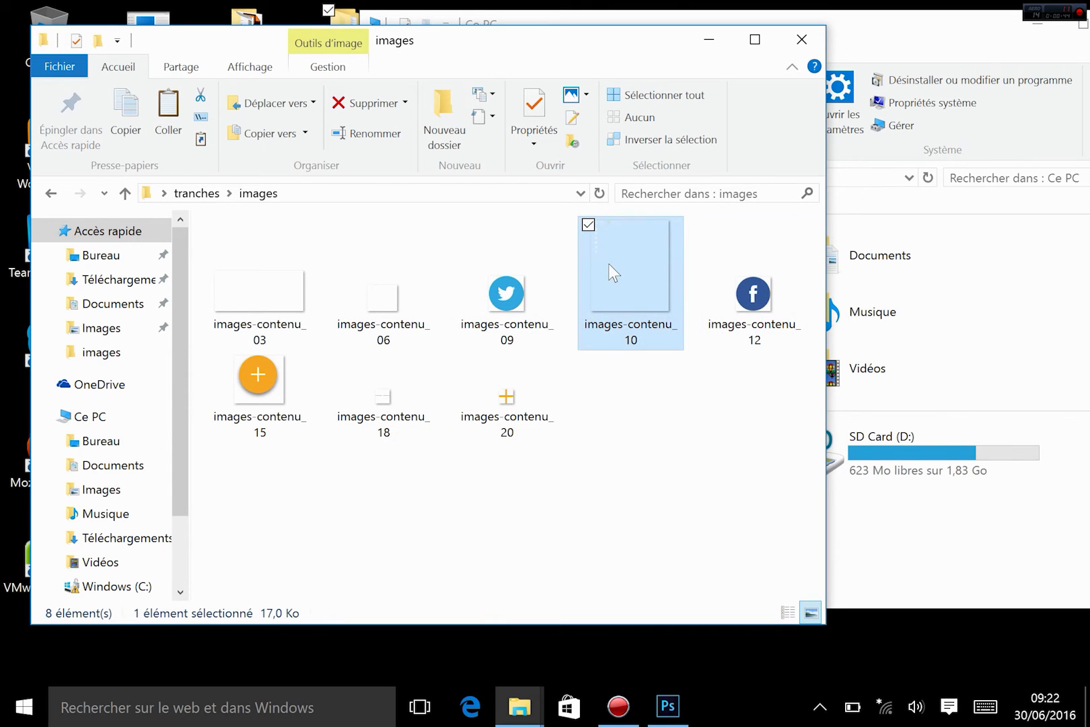
key("Delete")
key("Return")
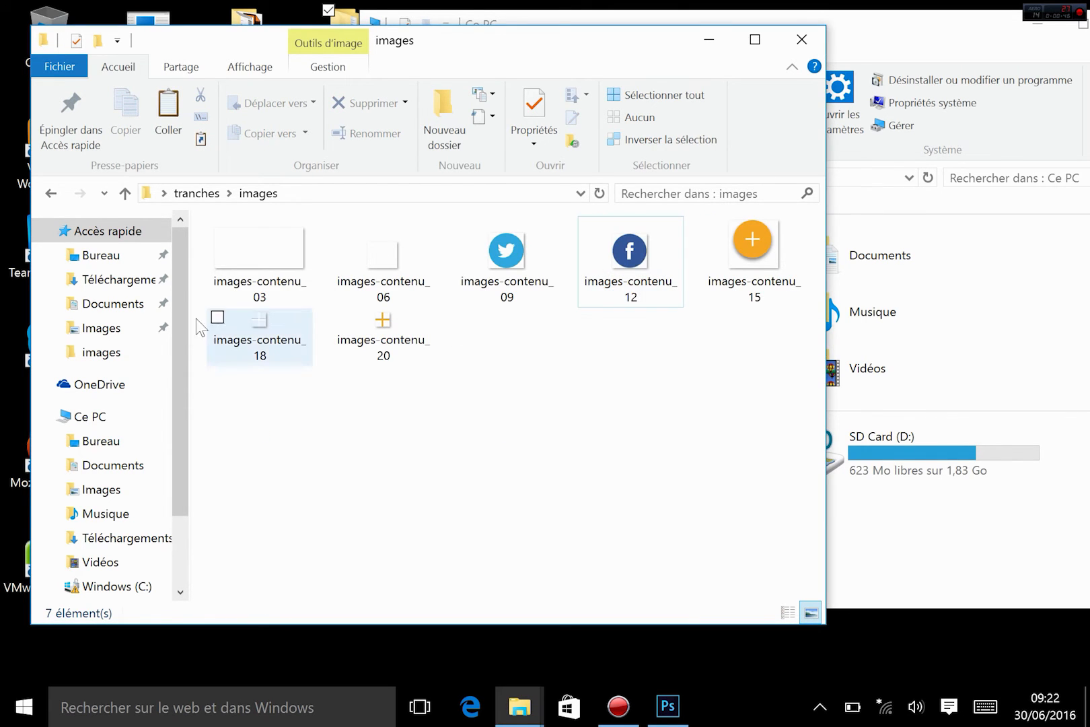
- Check the remaining slice files and rename the RGF logo slice images-contenu_03 as logo
left_click(262, 269)
left_click(381, 265)
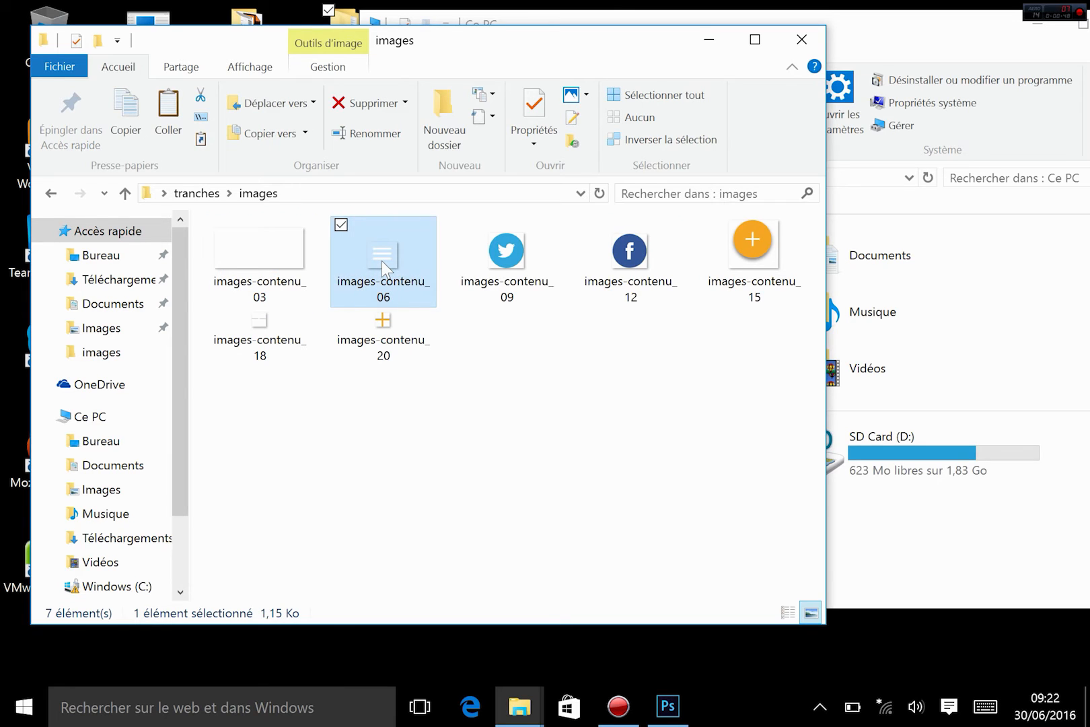
left_click(493, 268)
left_click(629, 289)
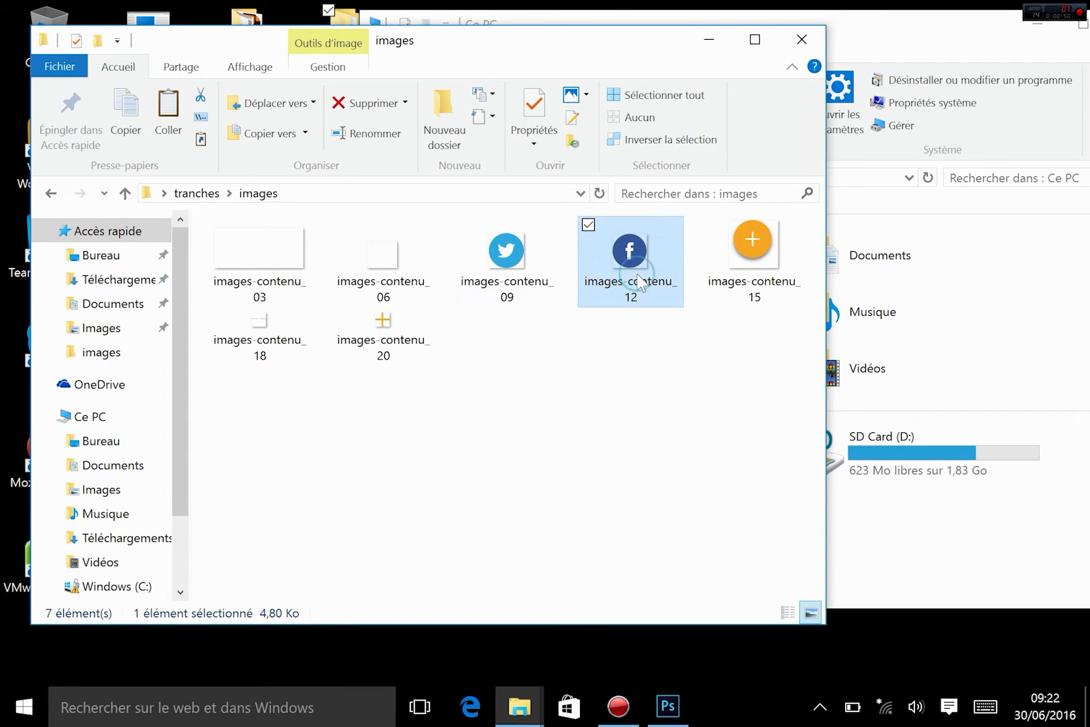
left_click(784, 280)
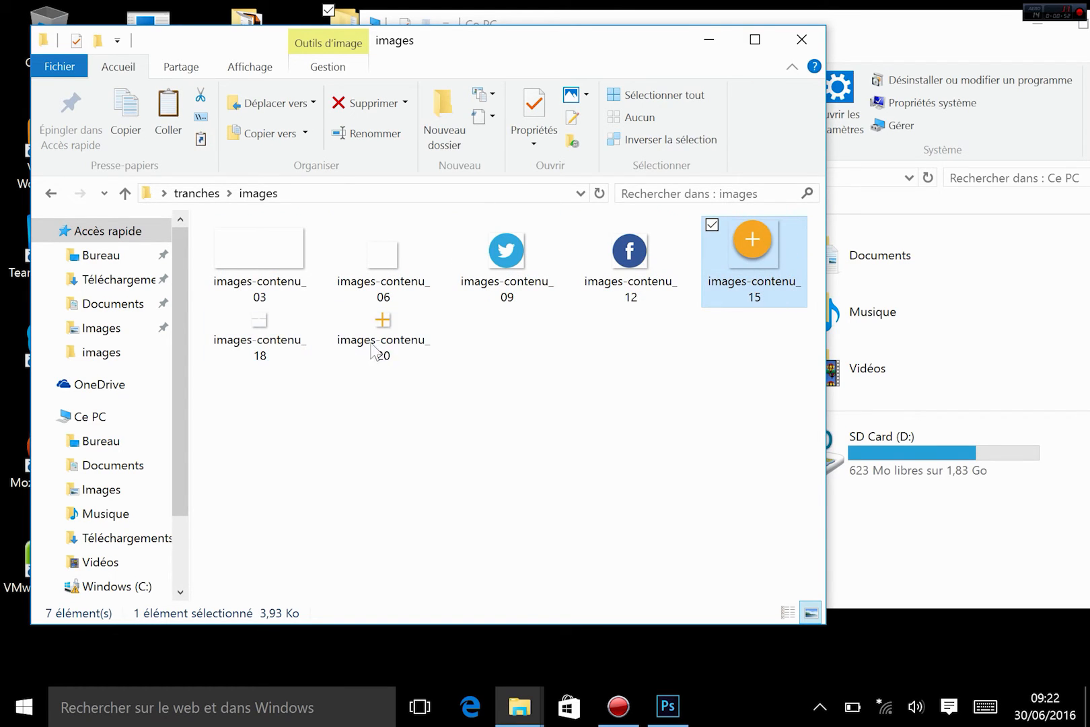
left_click(294, 292)
left_click(294, 292)
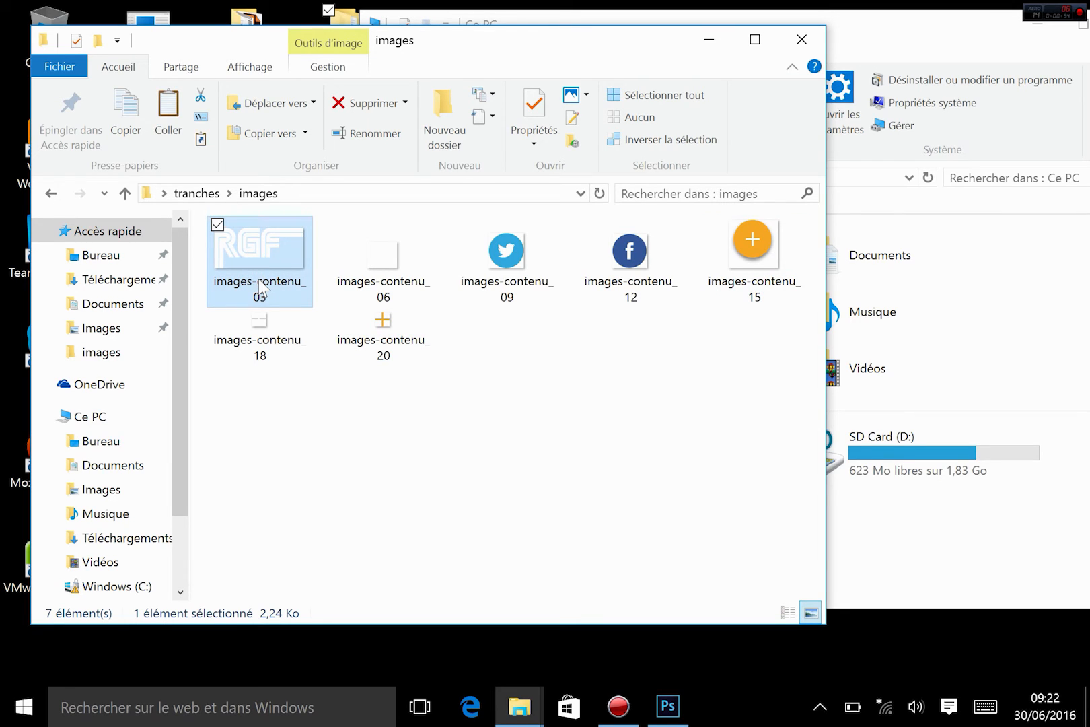
type("logo")
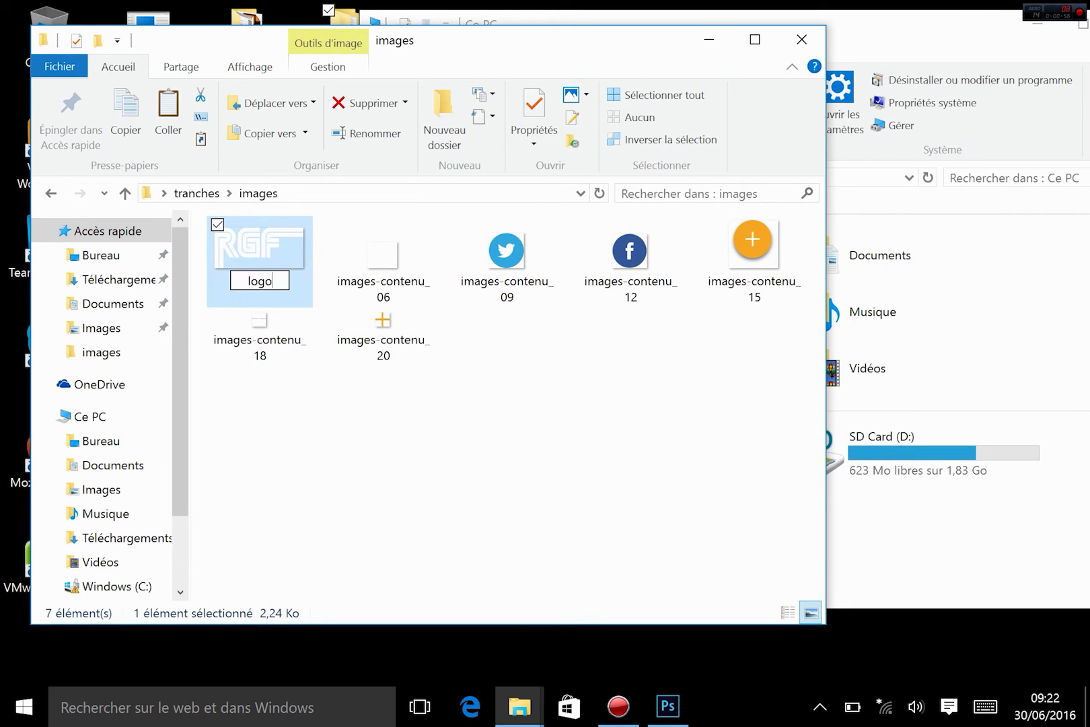
key("Return")
- Rename the Twitter icon slice images-contenu_09 as twitter
left_click(364, 275)
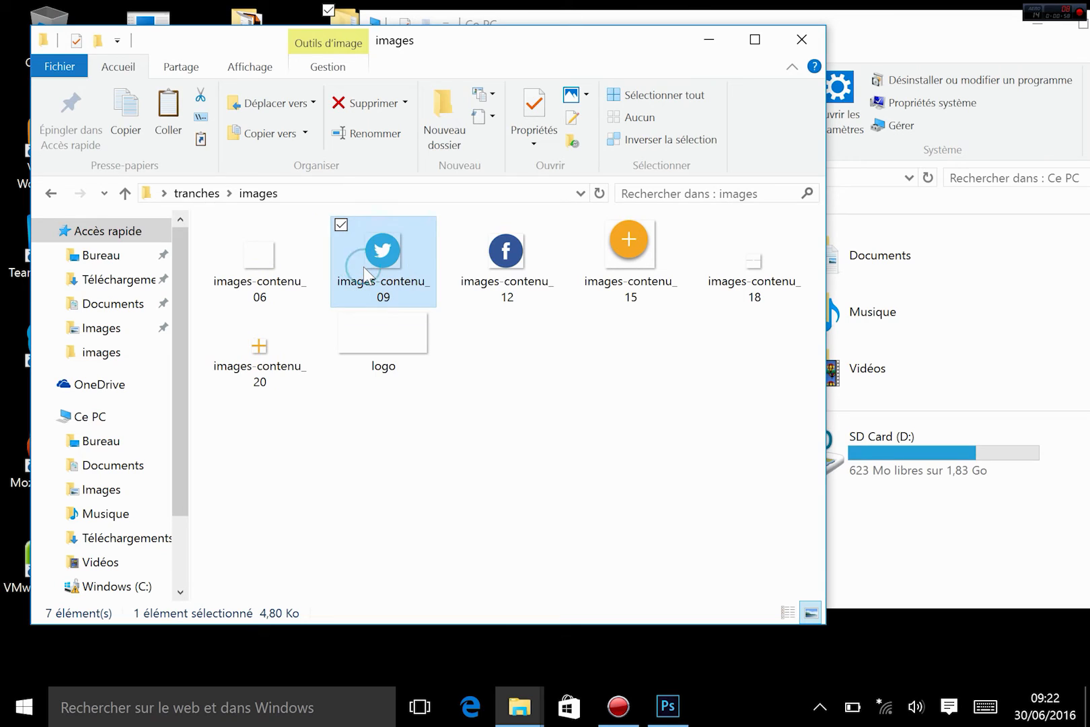
left_click(394, 285)
type("t")
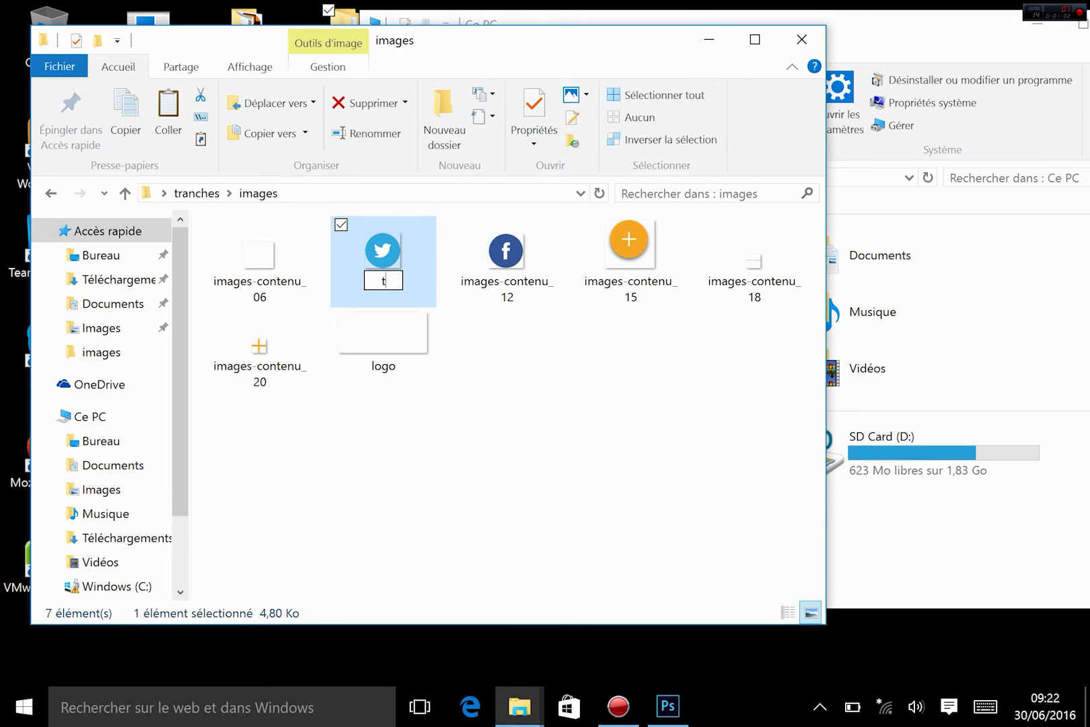
type("witter")
key("Return")
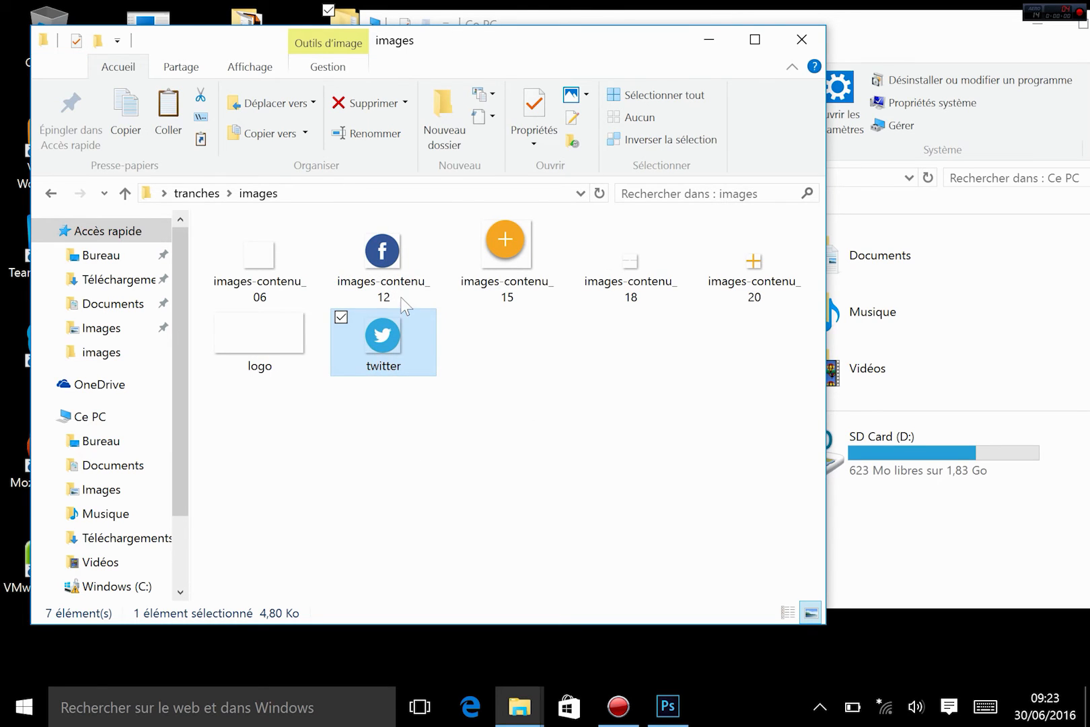
- Rename the Facebook icon slice images-contenu_12 as facebook
left_click(385, 284)
left_click(384, 283)
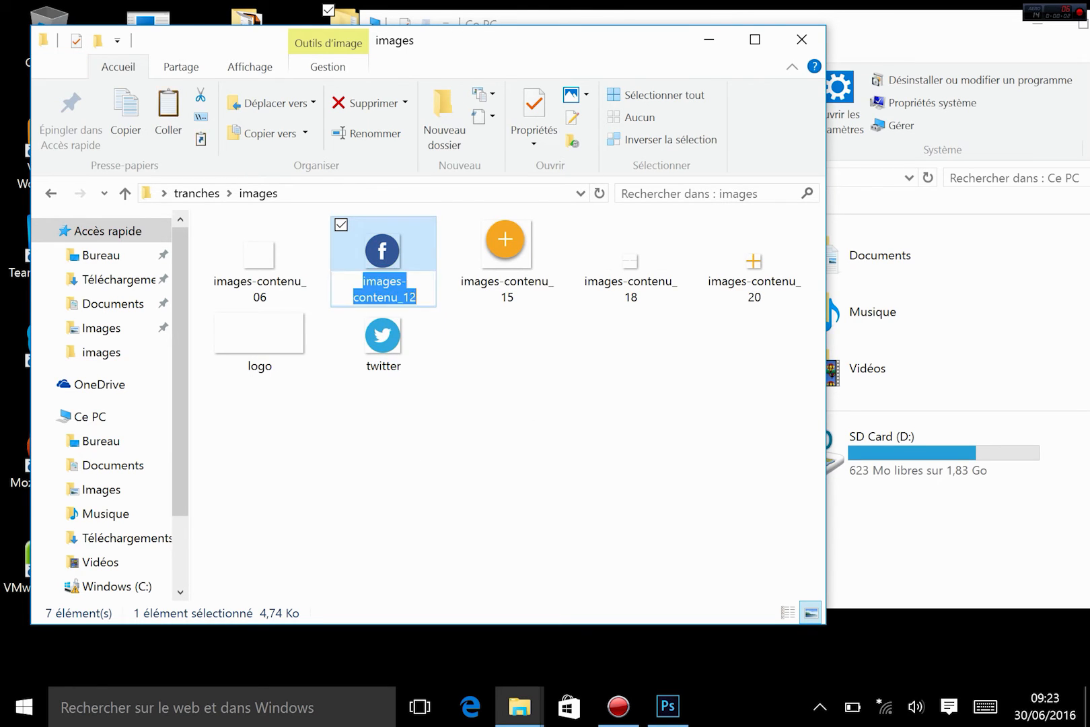
type("facebook")
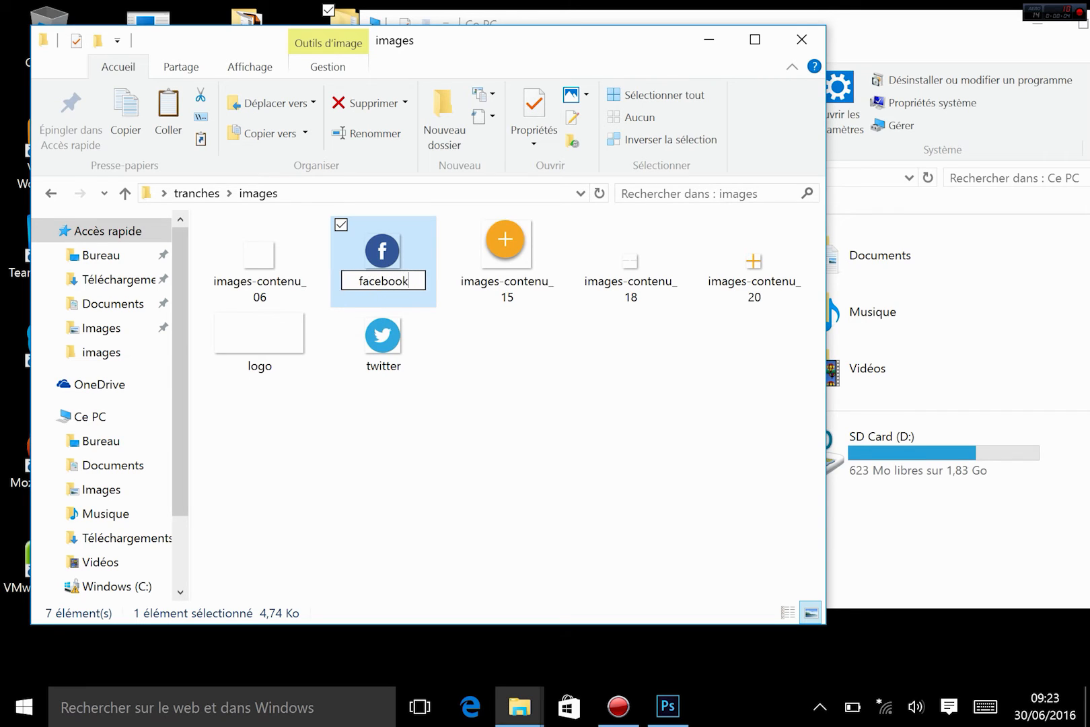
key("Return")
- Rename the three-line menu icon slice images-contenu_06 as btn and clear the file selection
left_click(375, 280)
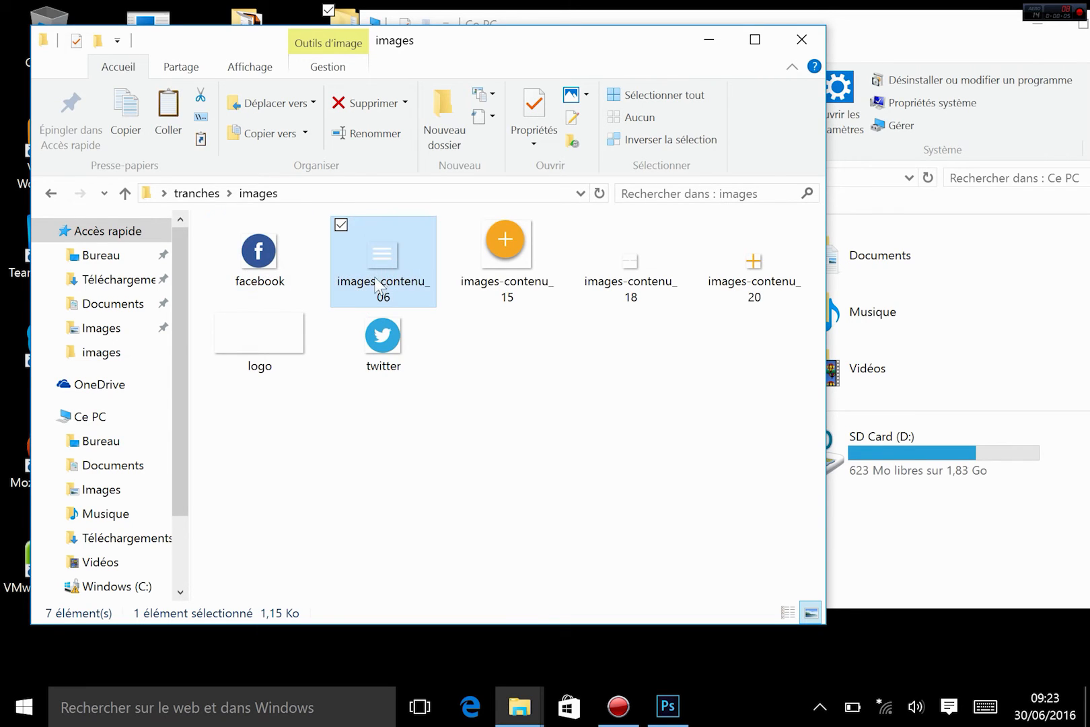
left_click(375, 289)
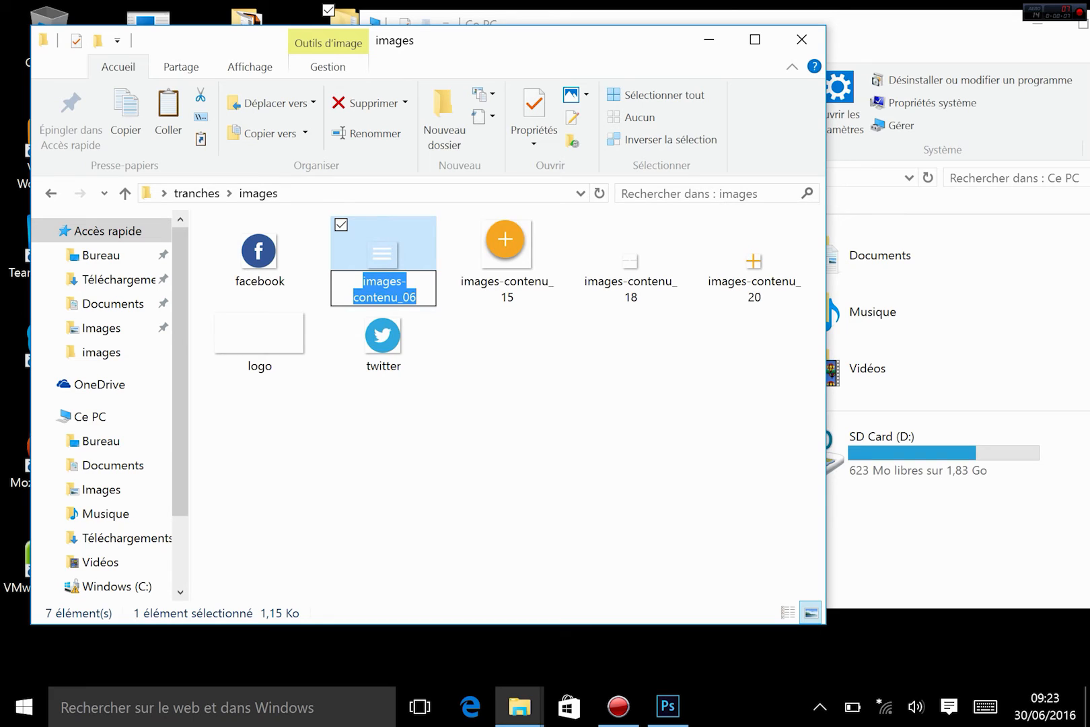
type("btn")
key("Return")
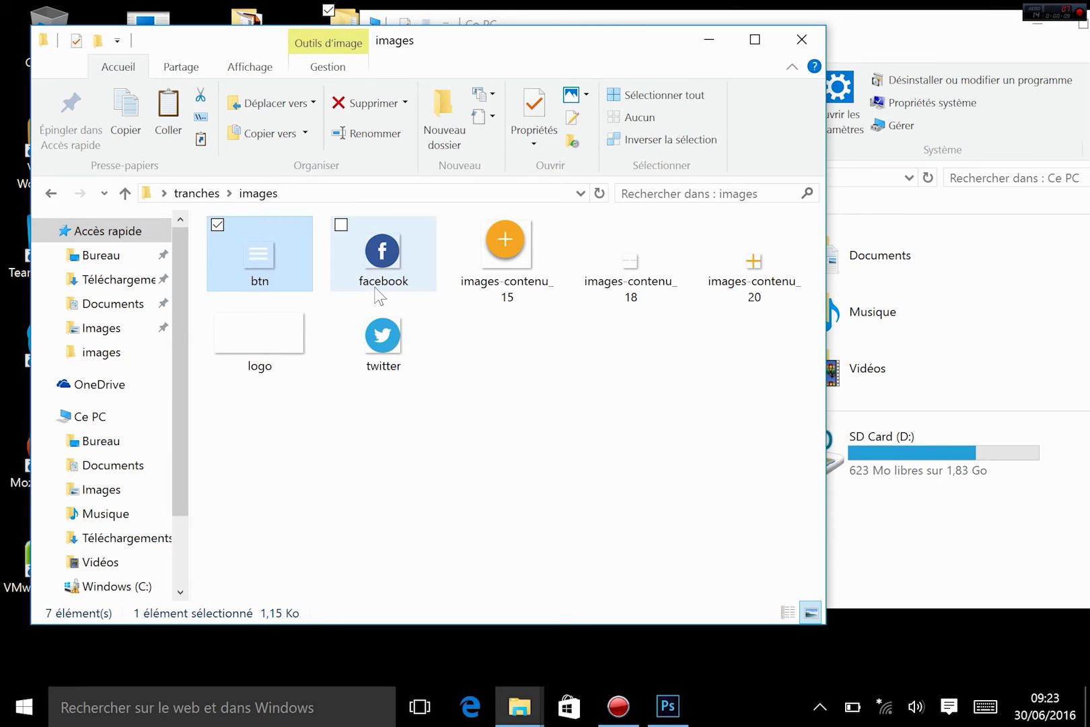
left_click(495, 357)
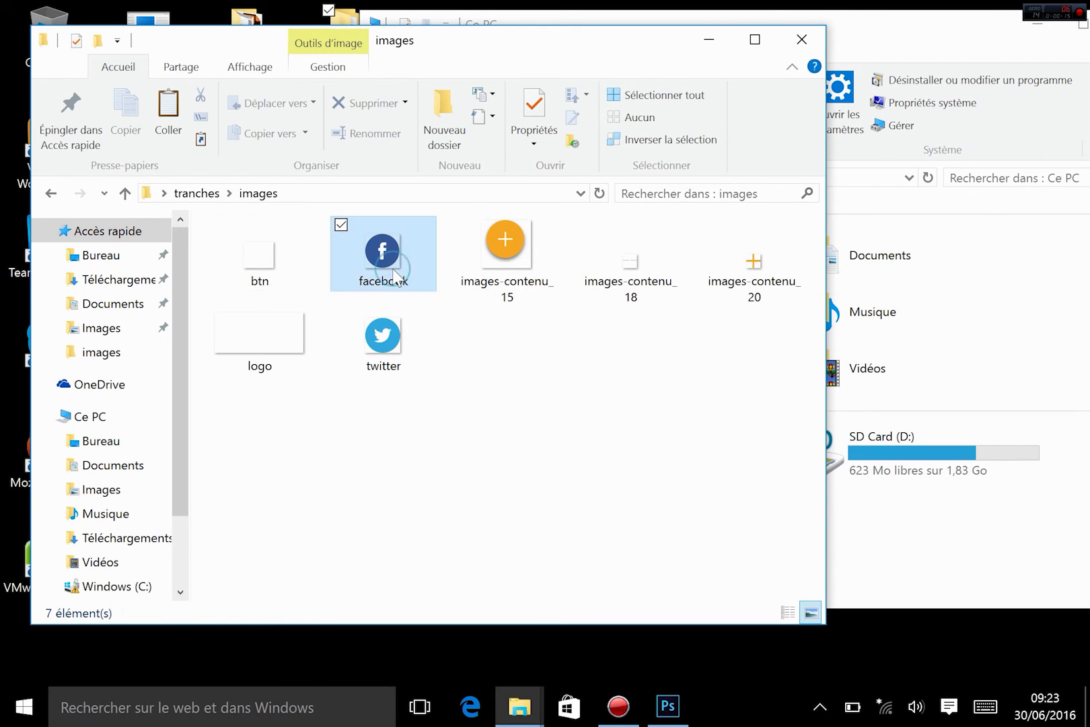
left_click(398, 275)
left_click(397, 363)
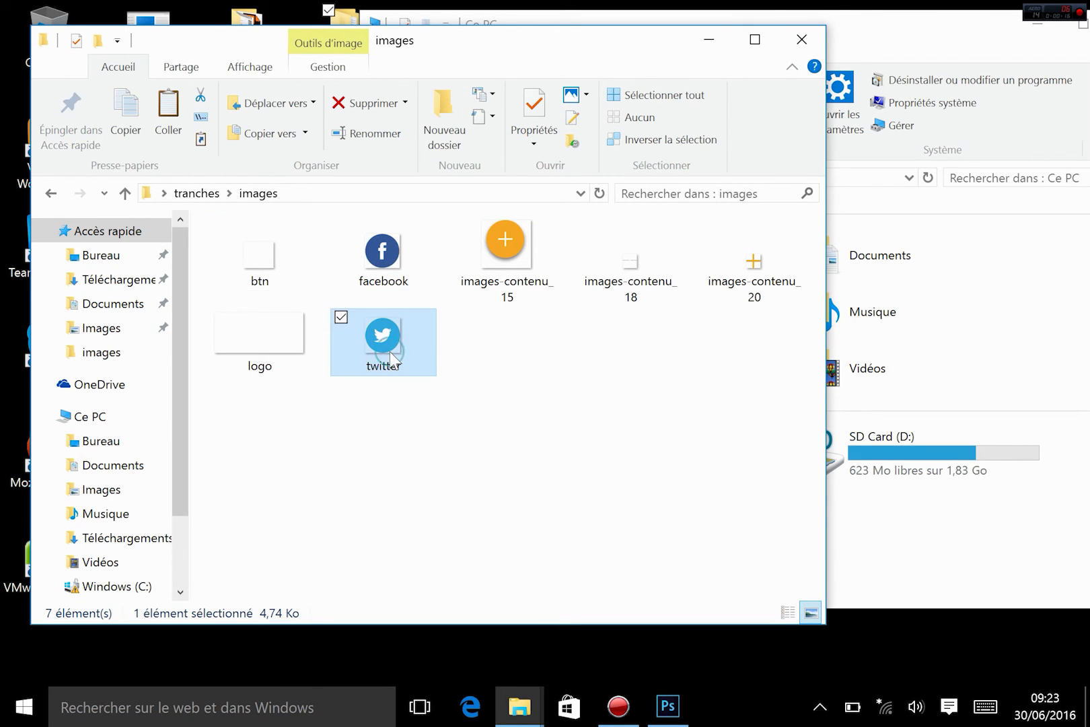
left_click(290, 346)
left_click(489, 456)
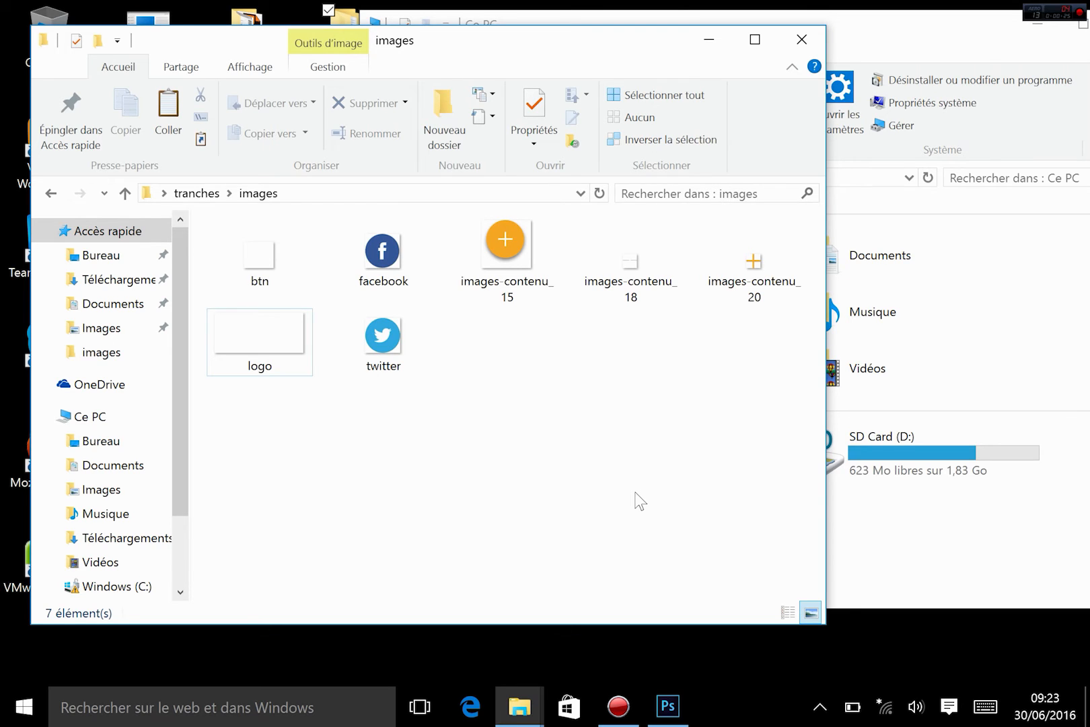
- Switch to Photoshop and open the recent file design.psd, dismissing the GPU notice and the missing linked files dialog
left_click(666, 700)
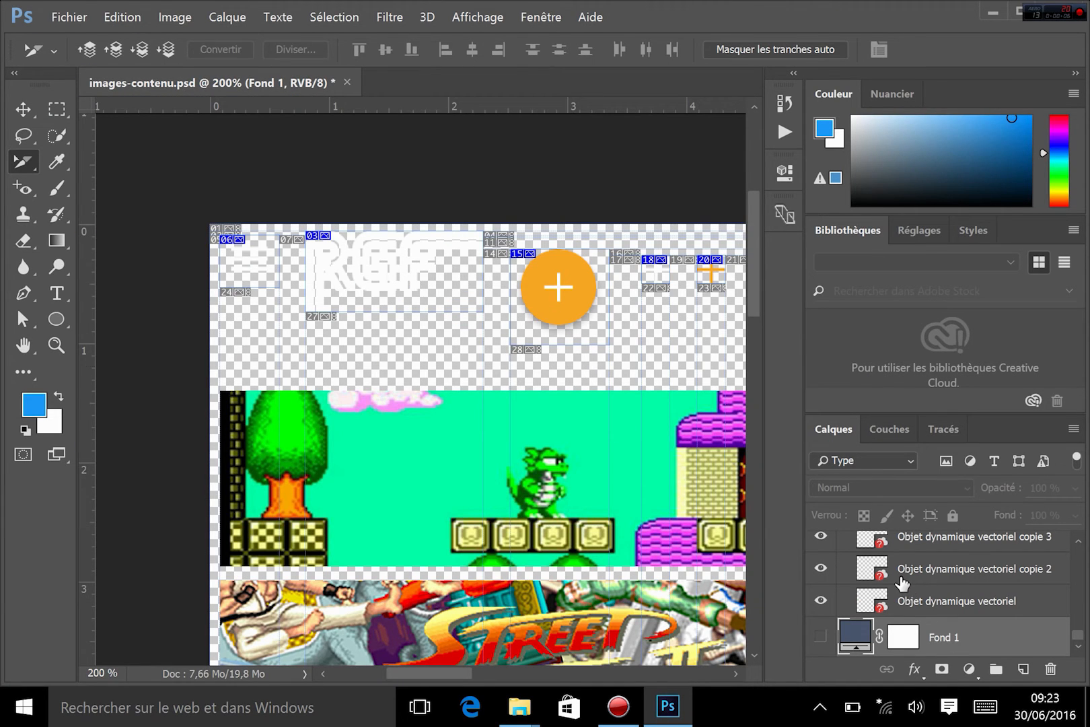
scroll(901, 583, "up", 2)
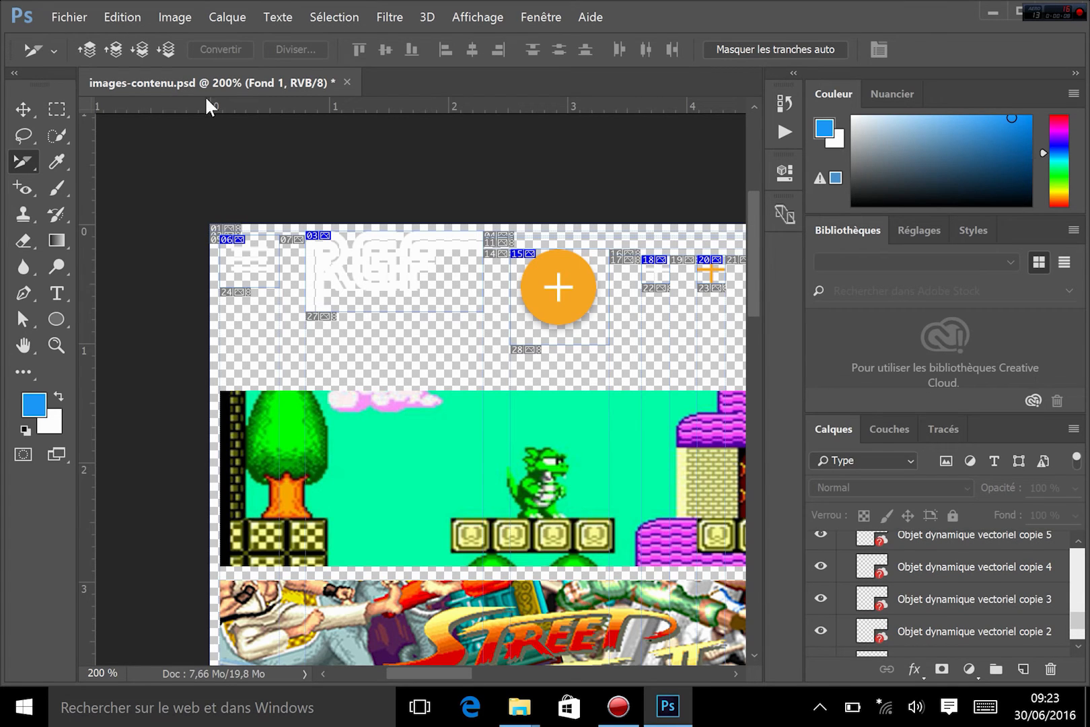
left_click(76, 20)
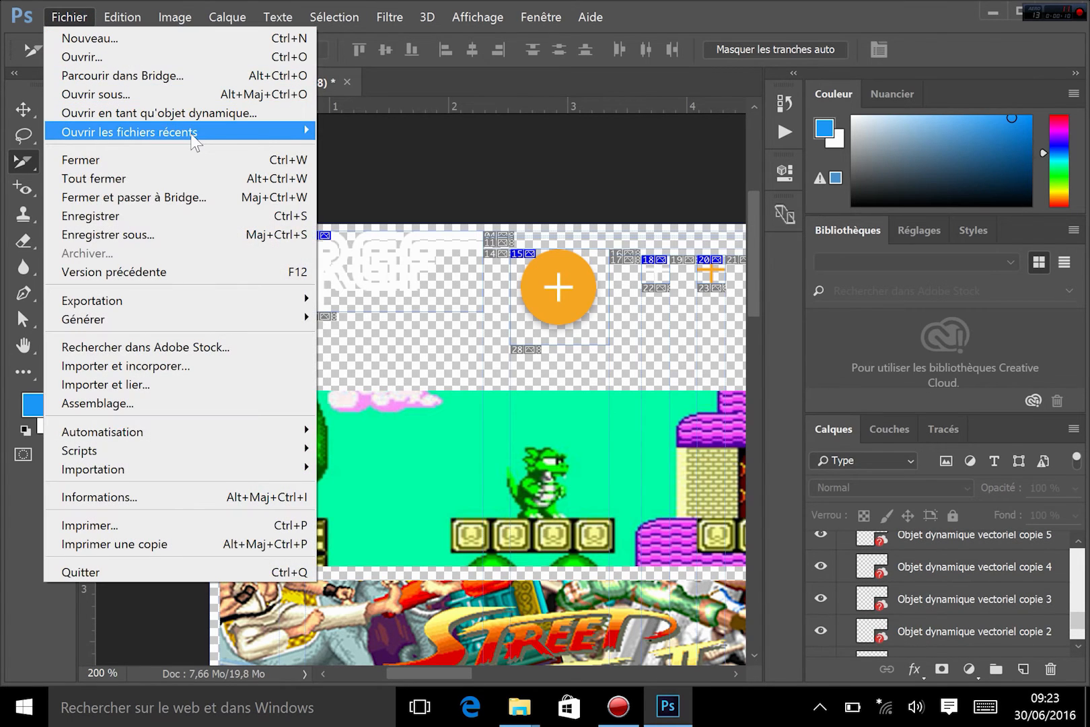
mouse_move(192, 132)
left_click(403, 151)
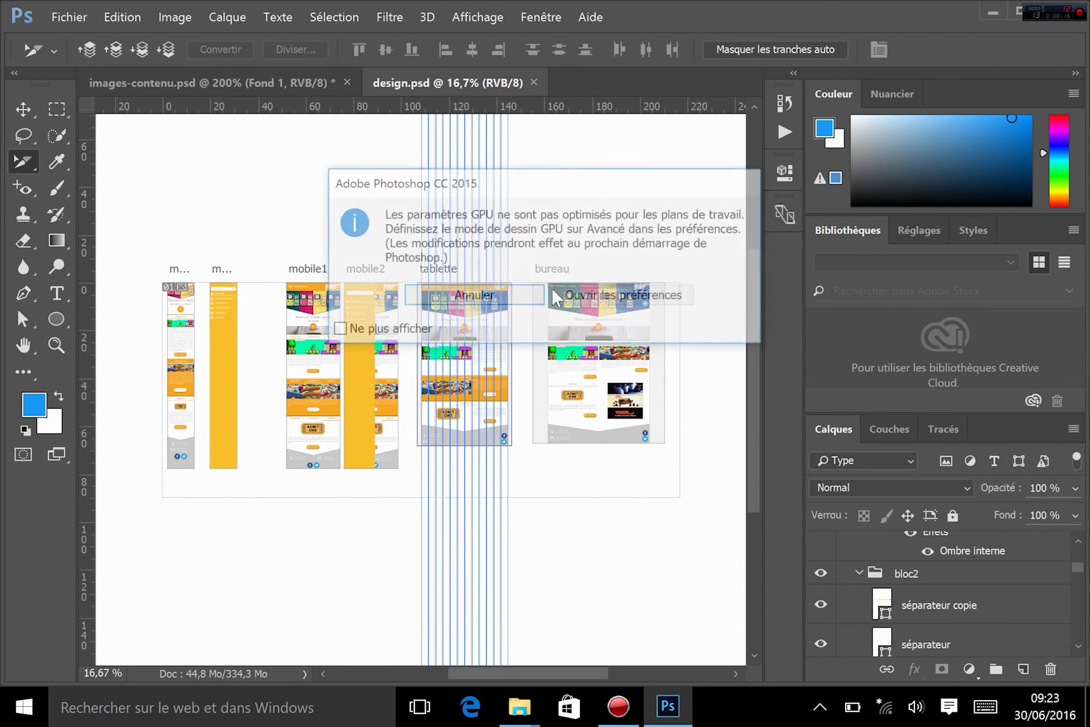
left_click(508, 295)
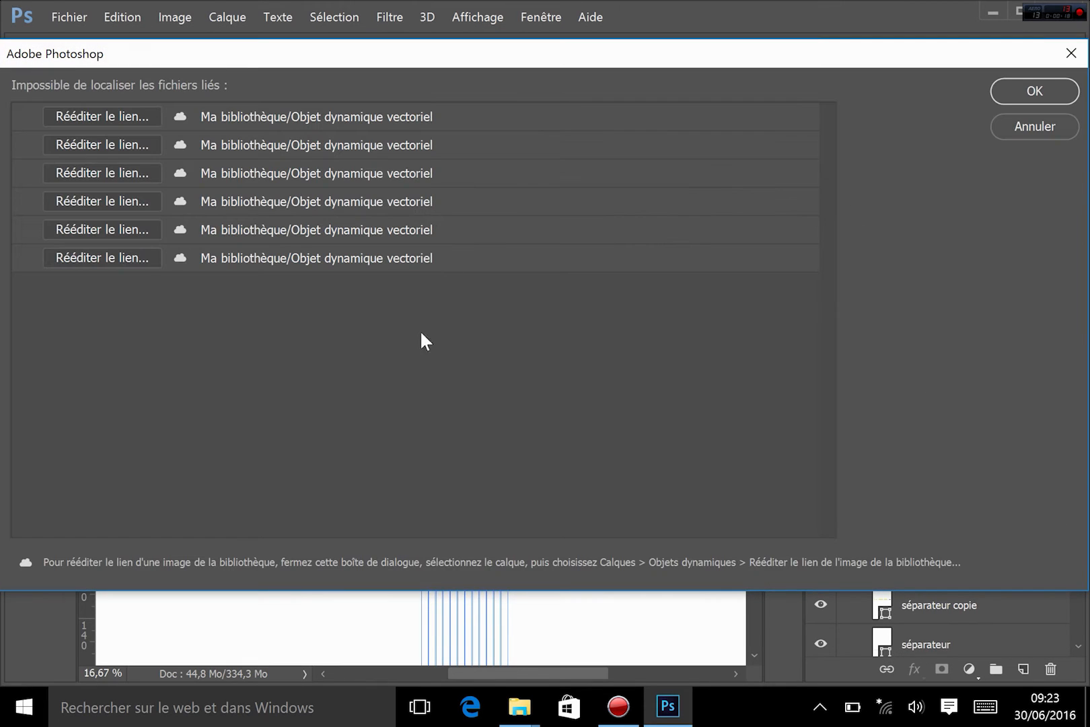
left_click(1029, 125)
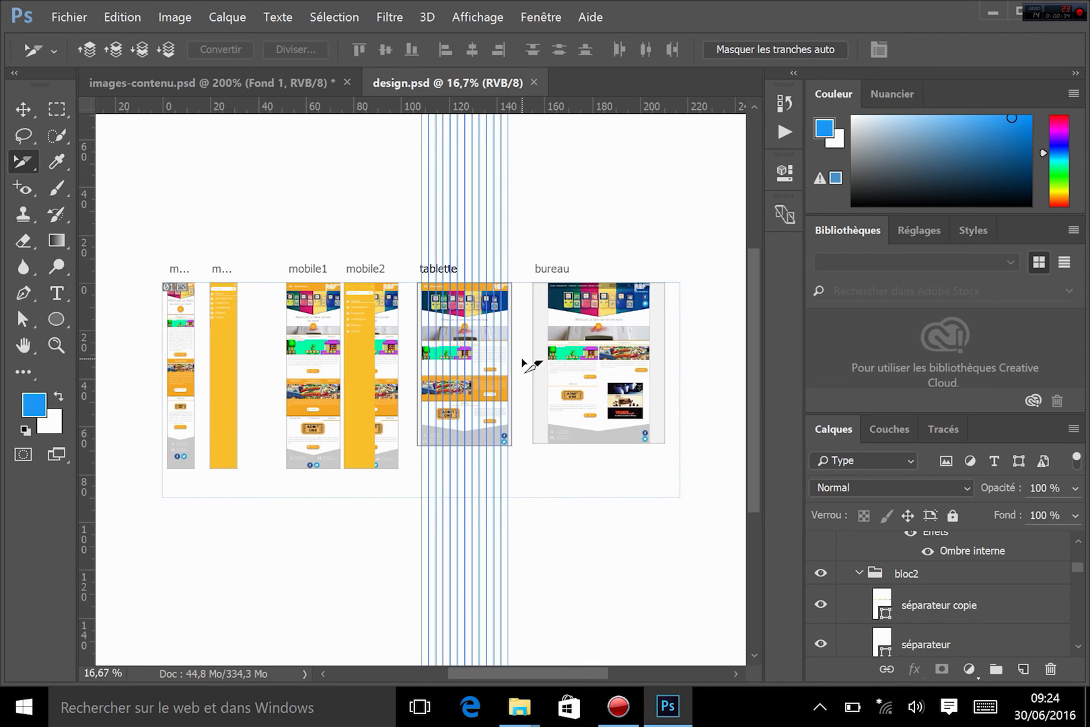
- Collapse the tablette, mobile1 copie 2 and mobile1 copie artboards in the layer list
scroll(532, 365, "up", 3)
left_click_drag(397, 252, 730, 271)
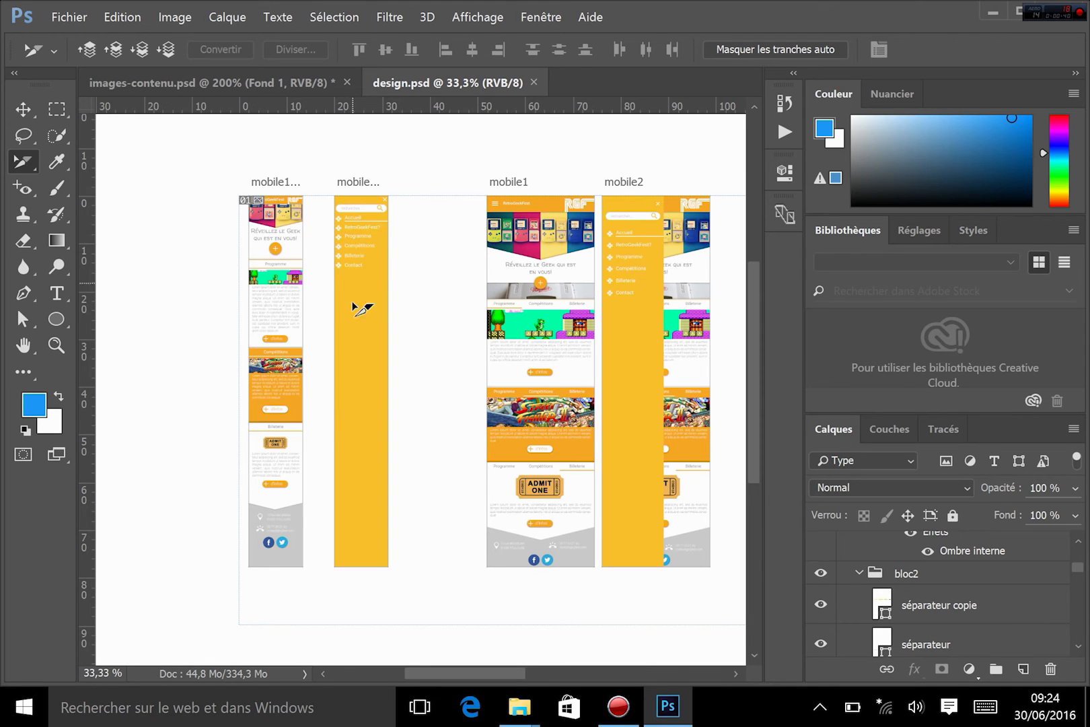
left_click_drag(598, 347, 348, 351)
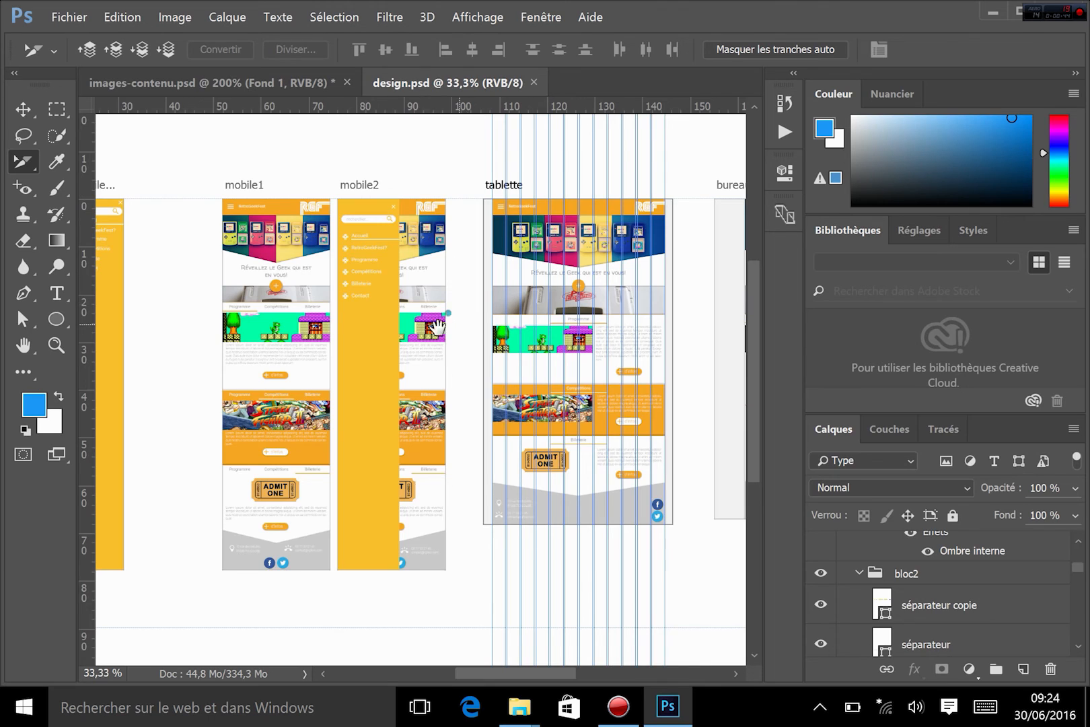
left_click_drag(447, 316, 221, 313)
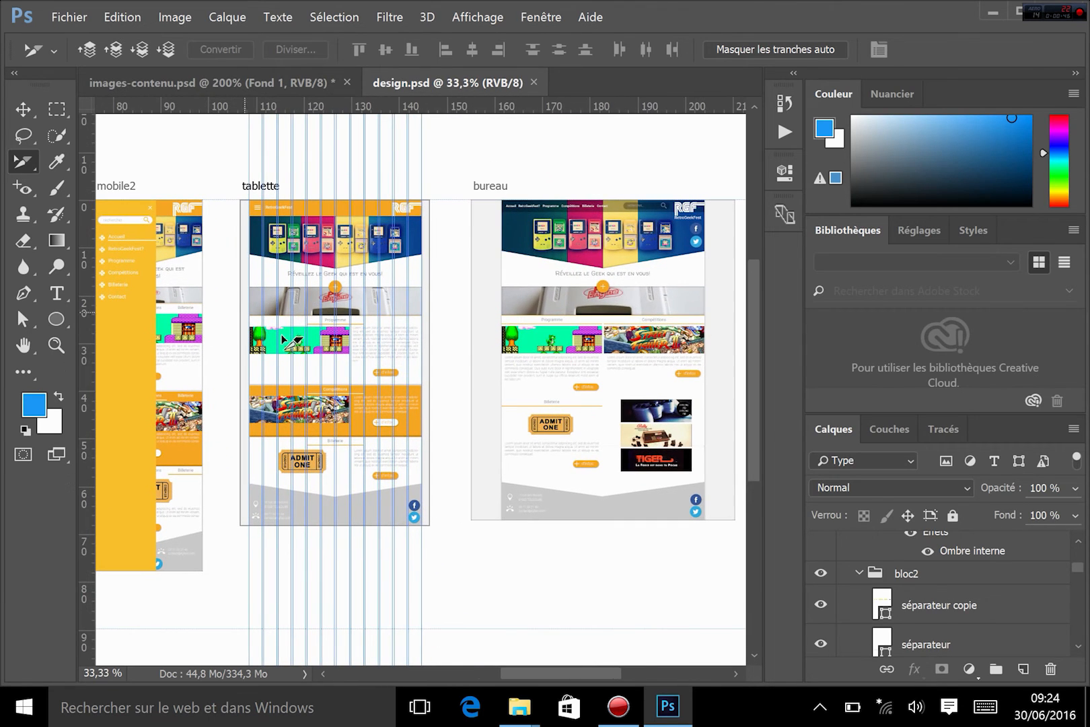
right_click(629, 319)
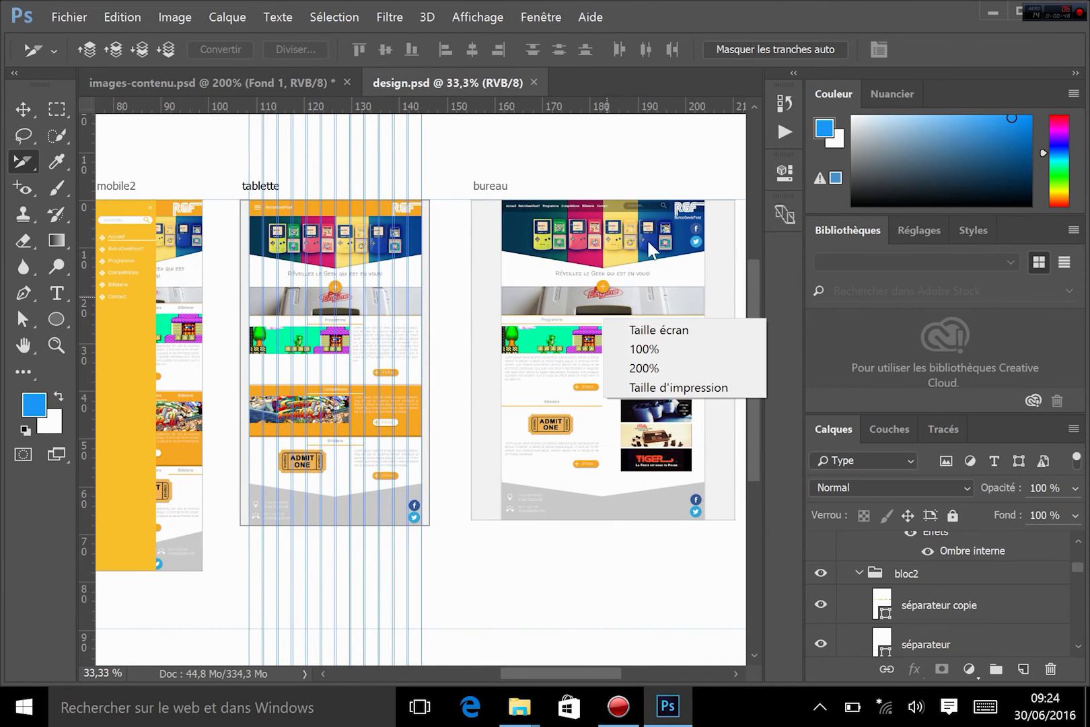
left_click(634, 153)
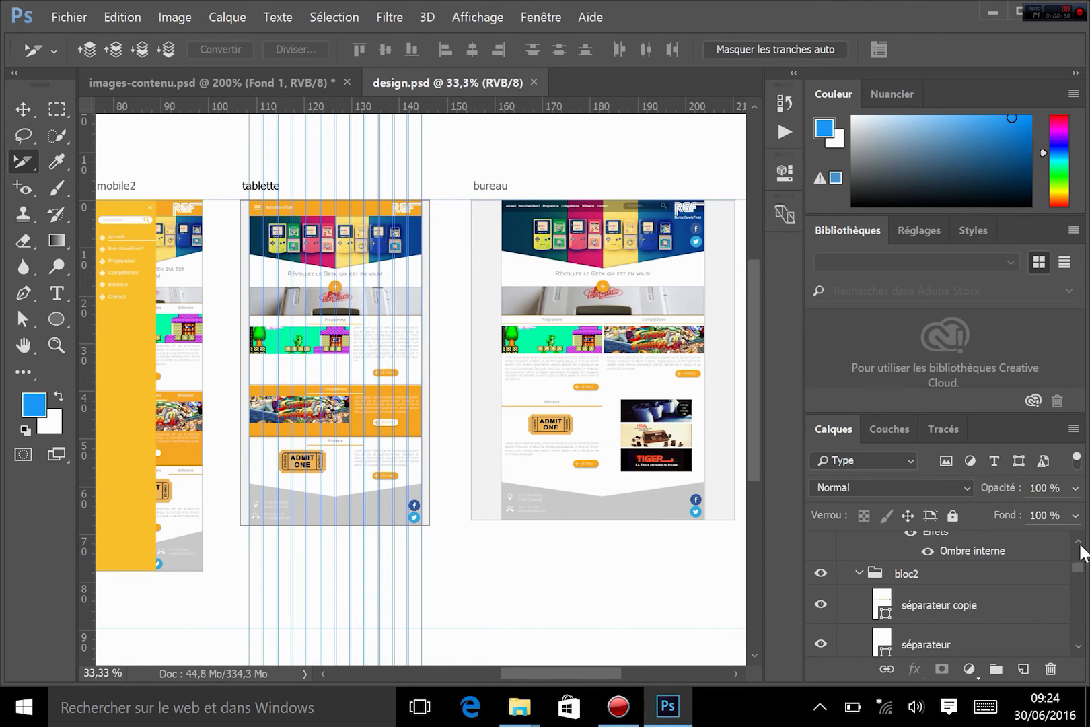
scroll(1076, 568, "up", 10)
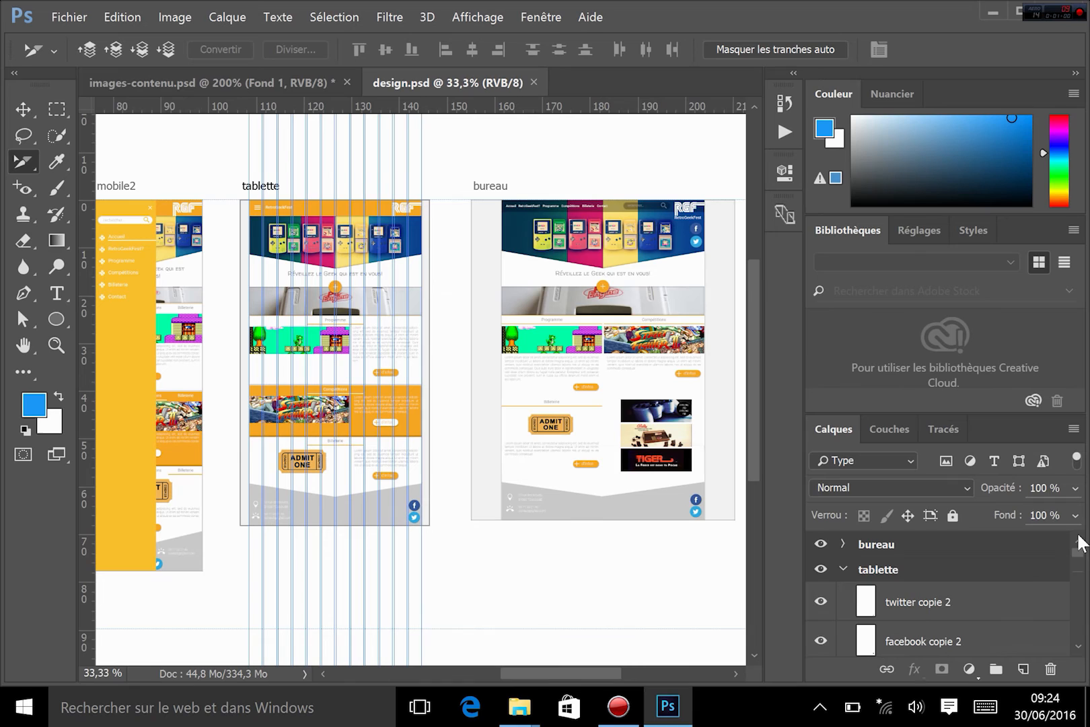
left_click(844, 570)
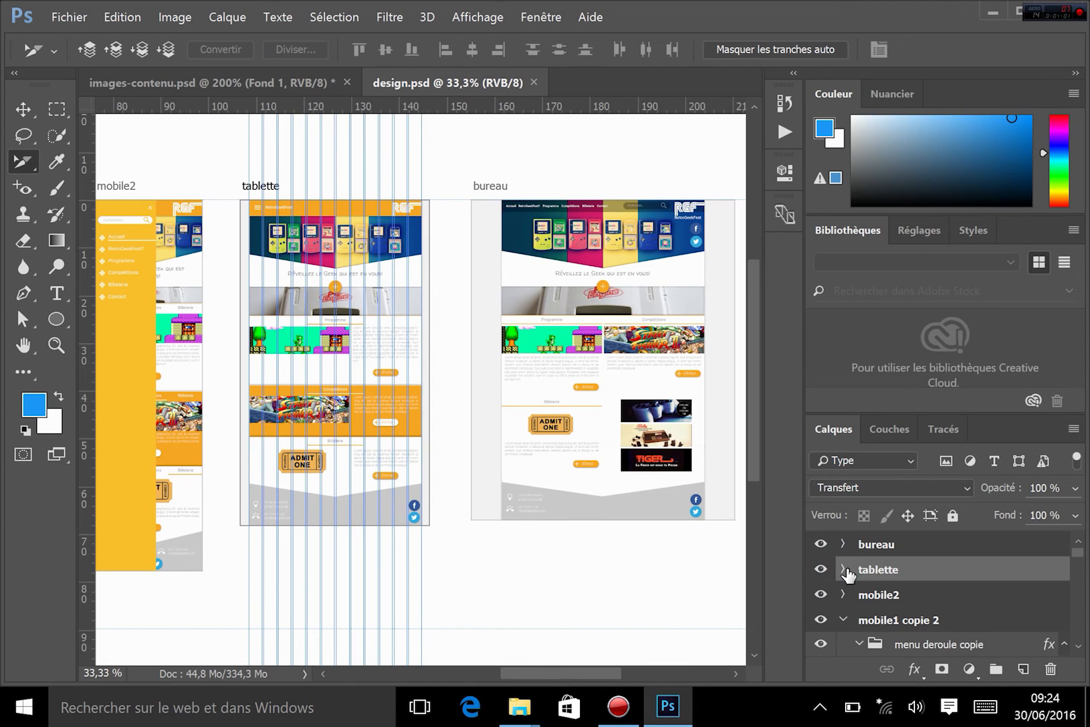
left_click(843, 620)
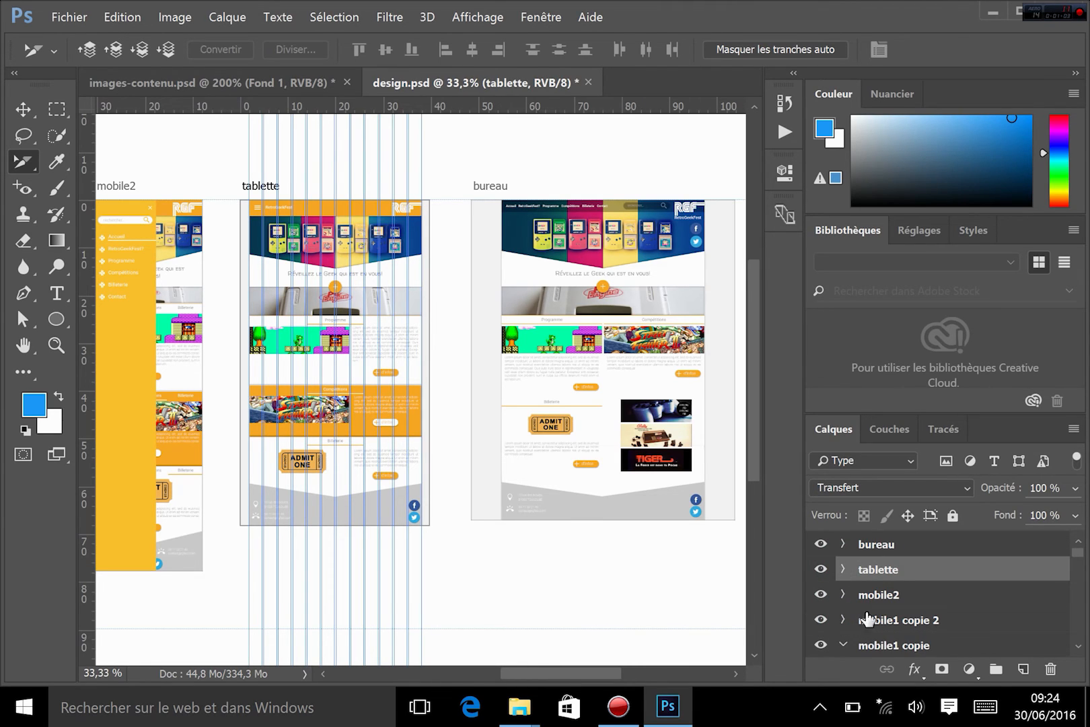
left_click(842, 646)
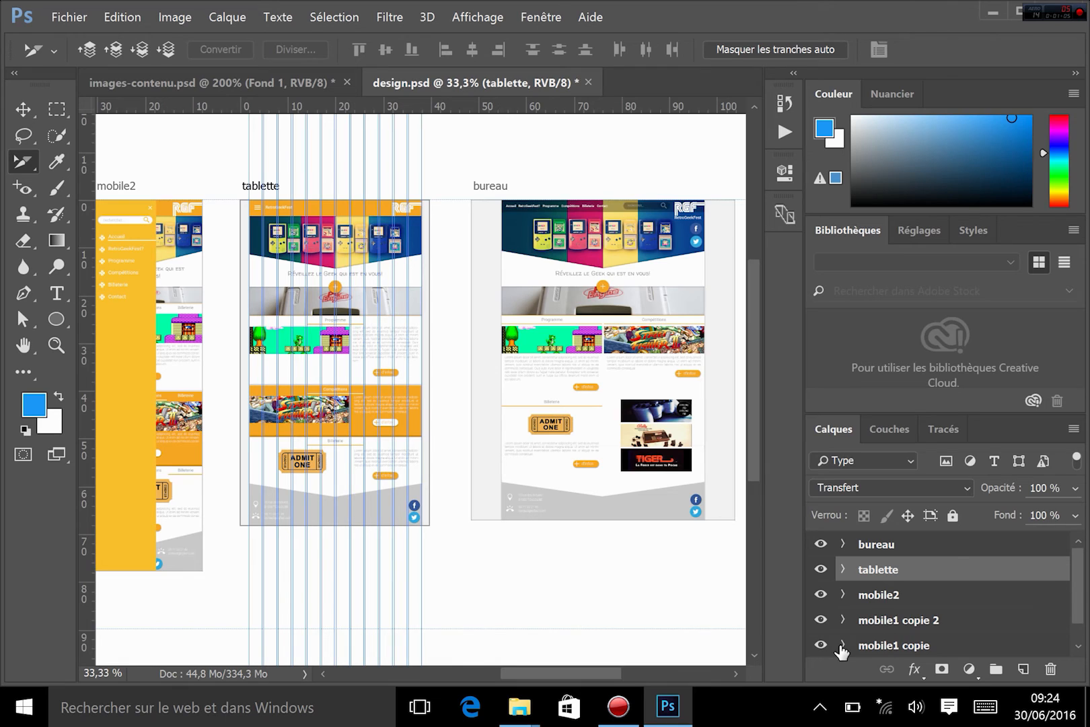
- Expand the bureau artboard's layers and select its recherche group
left_click(892, 545)
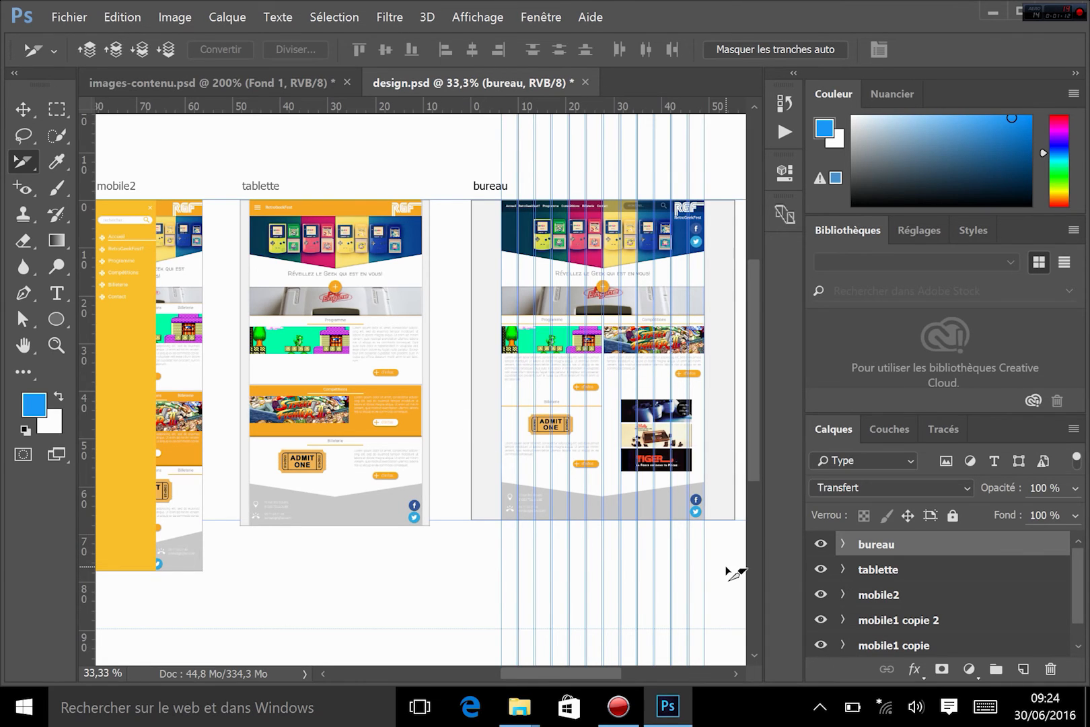
right_click(842, 546)
left_click(845, 545)
left_click(843, 545)
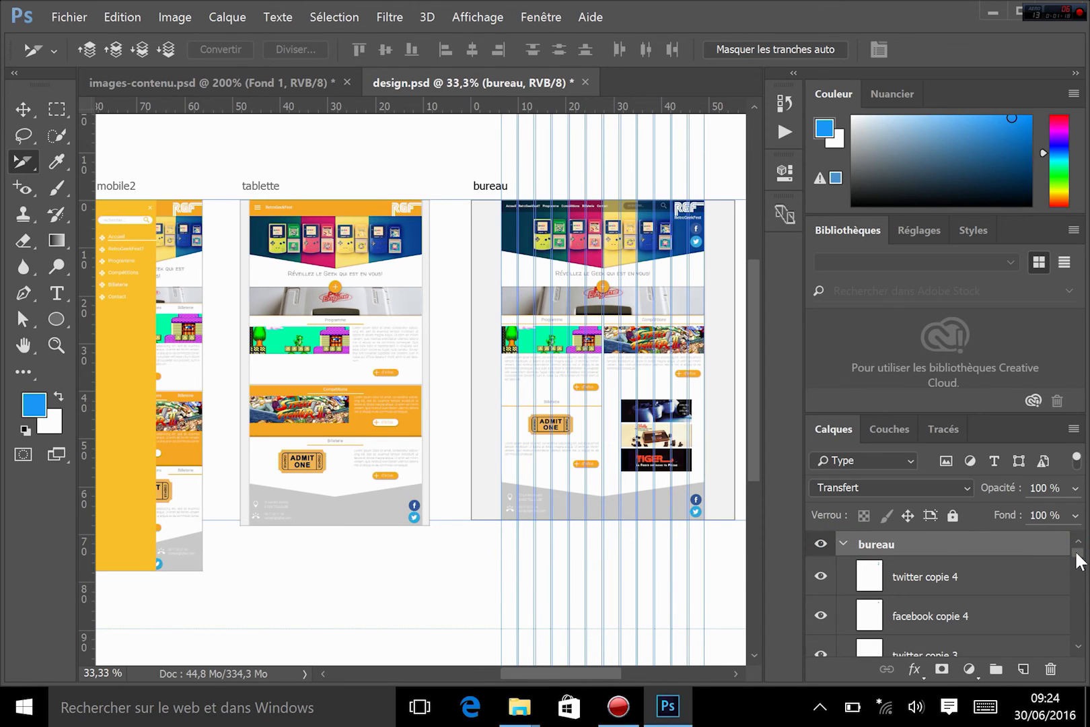
mouse_move(1080, 560)
left_mouse_down()
mouse_move(1081, 601)
mouse_move(1083, 565)
left_mouse_up()
left_click(858, 564)
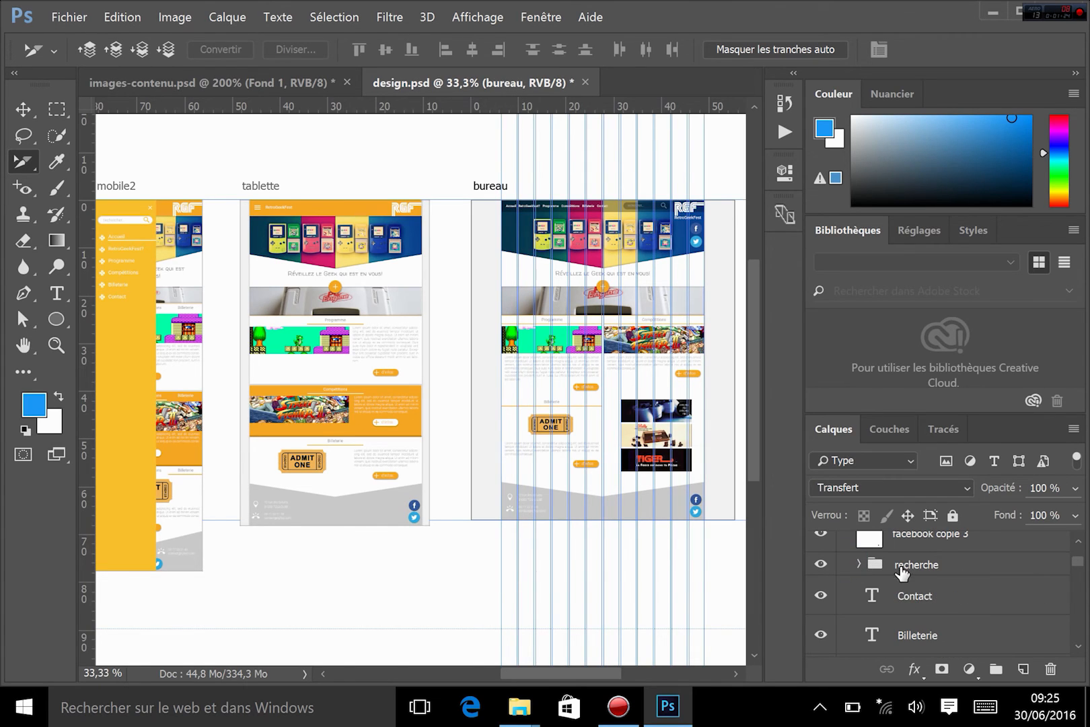
left_click(905, 567)
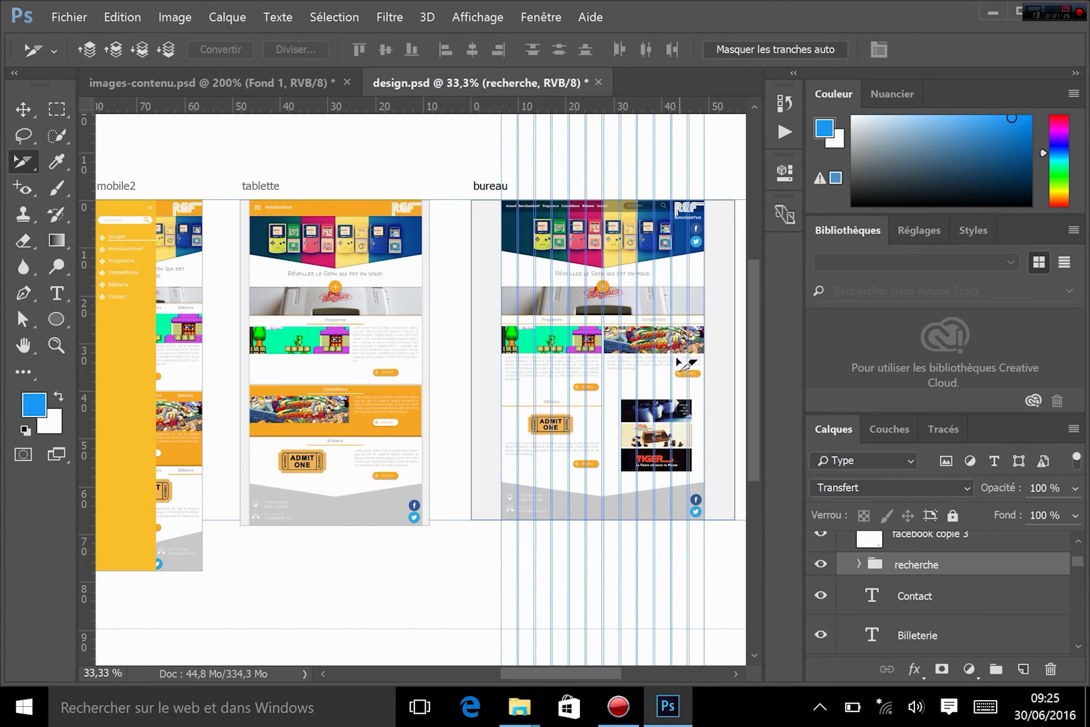
- Check what the recherche group contains in the bureau header by hiding it and showing it again
key("z")
left_click_drag(609, 215, 358, 363)
left_click_drag(395, 321, 344, 284)
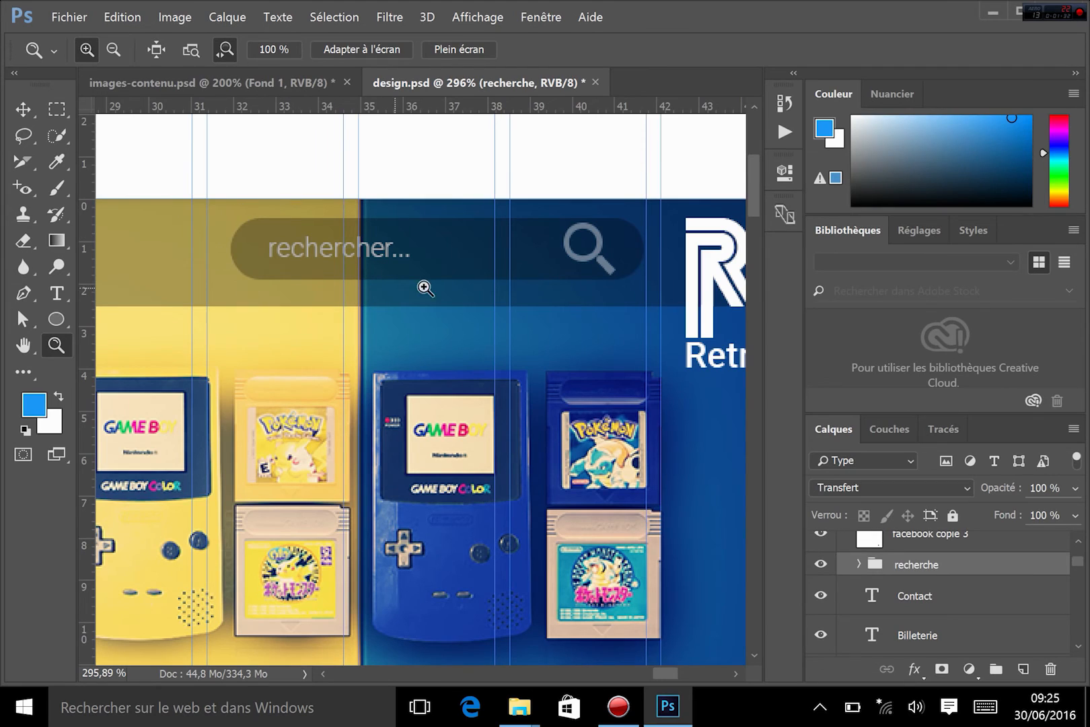
left_click(820, 564)
left_click(820, 563)
- Expand the recherche group and inspect its Ellipse 1 copie, rechercher... and Rectangle 8 copie layers, hiding and reshowing the shape layers
left_click(856, 564)
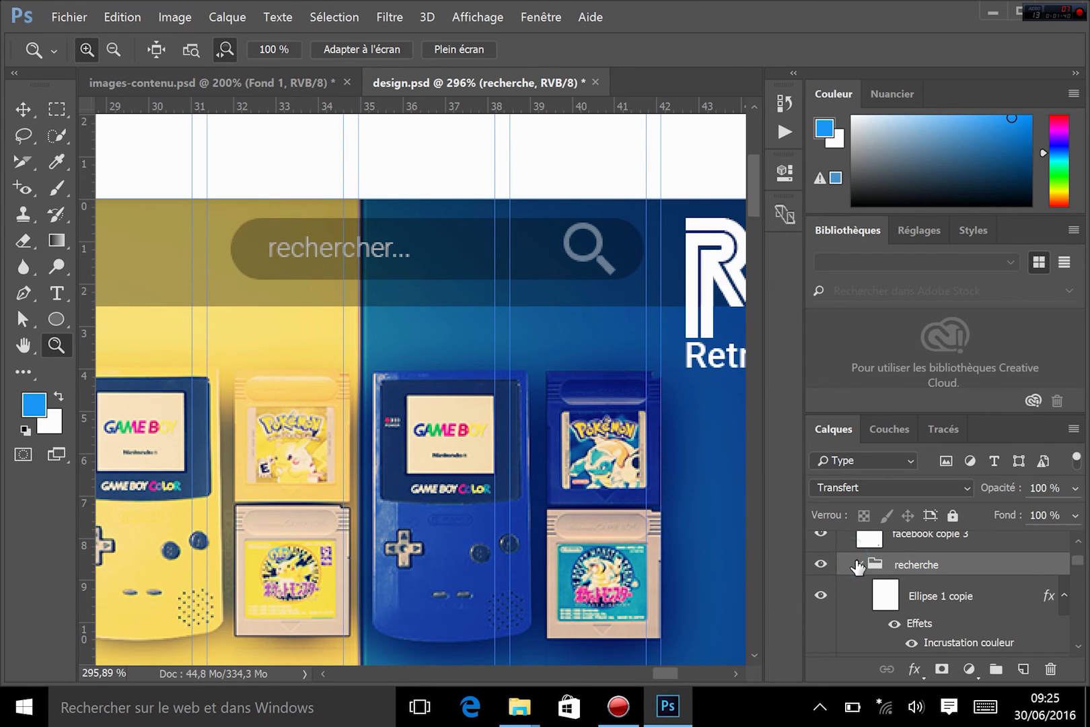
left_click(939, 595)
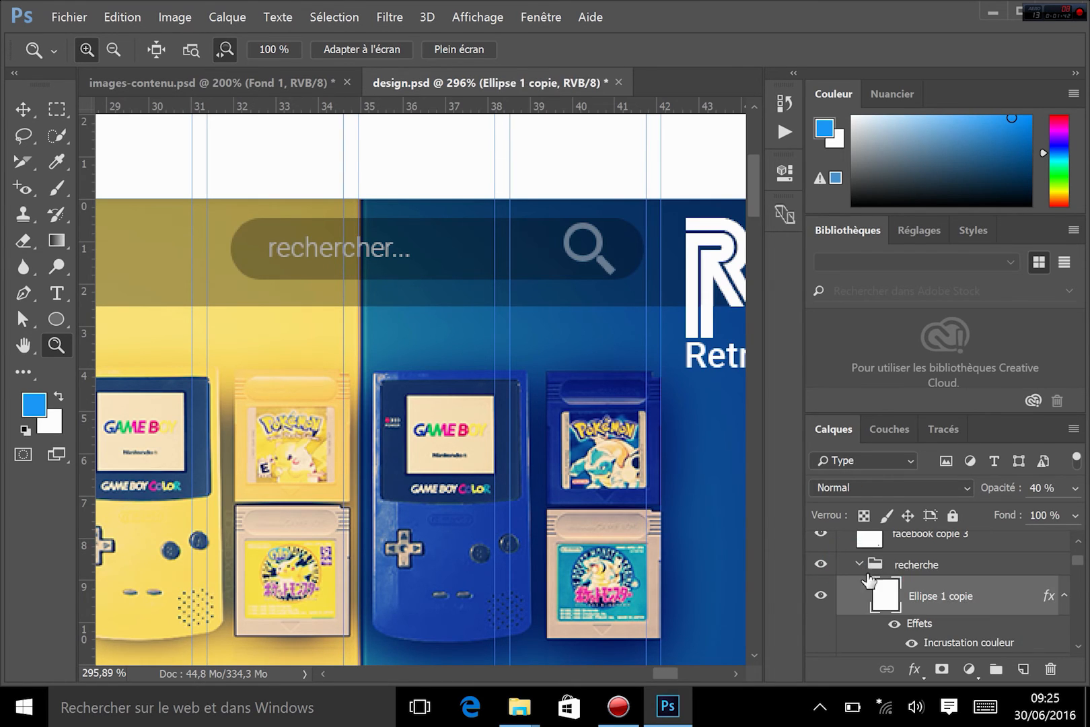
left_click(820, 595)
left_click(821, 597)
scroll(1083, 653, "down", 2)
scroll(1083, 654, "down", 2)
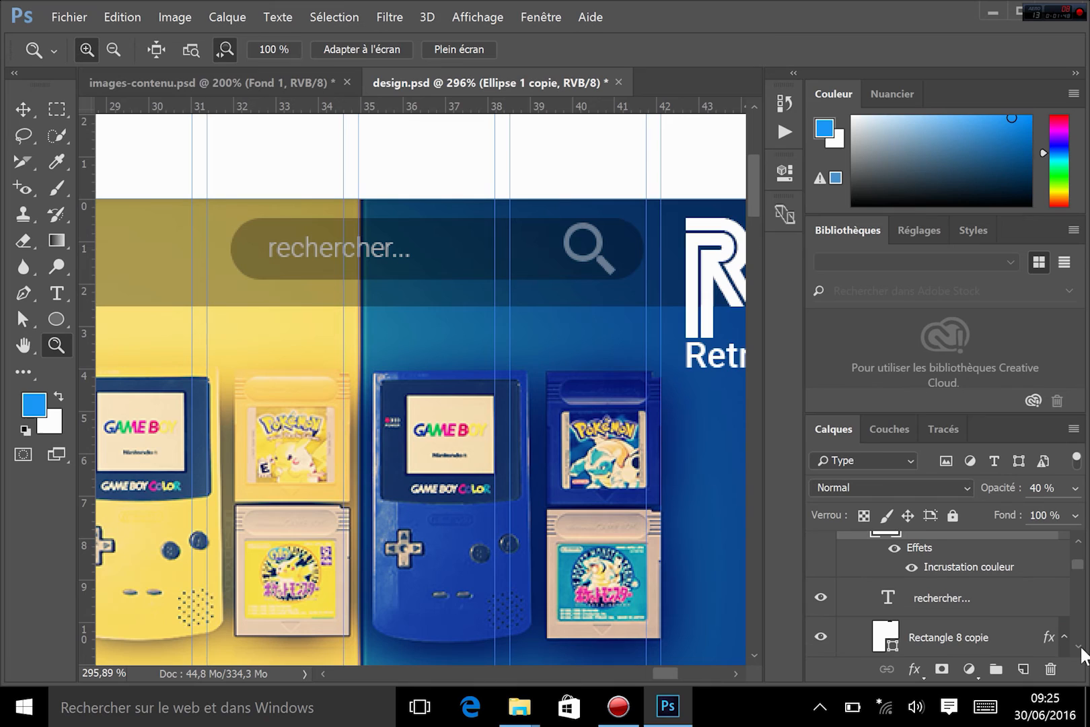
left_click(939, 599)
left_click(921, 633)
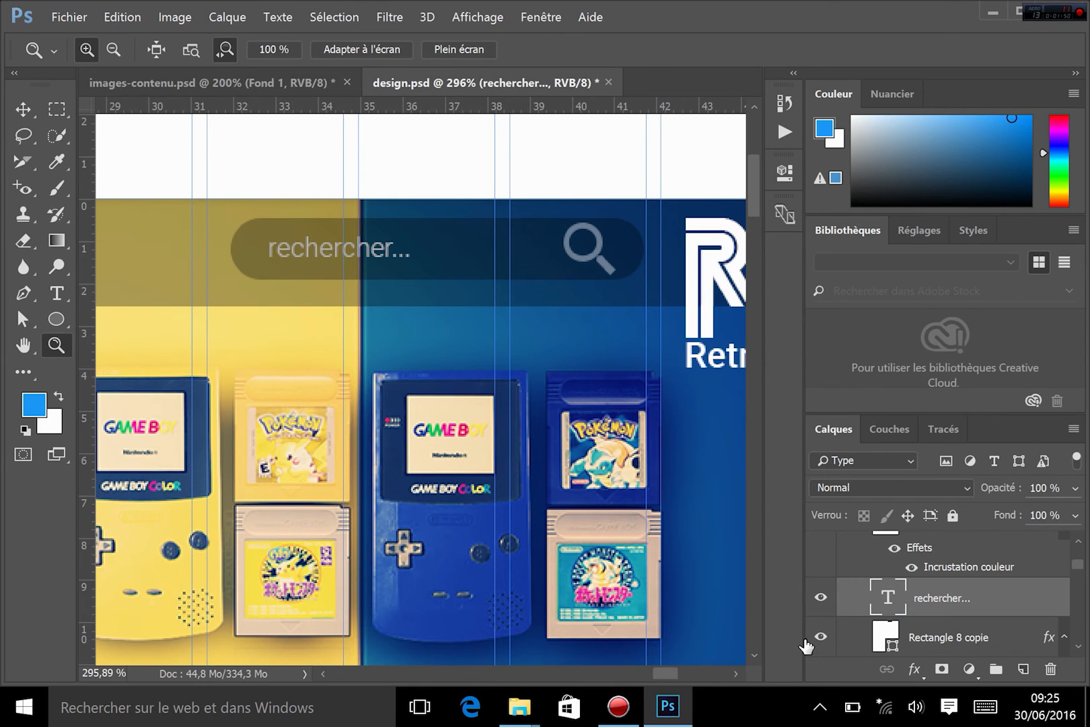
left_click(821, 599)
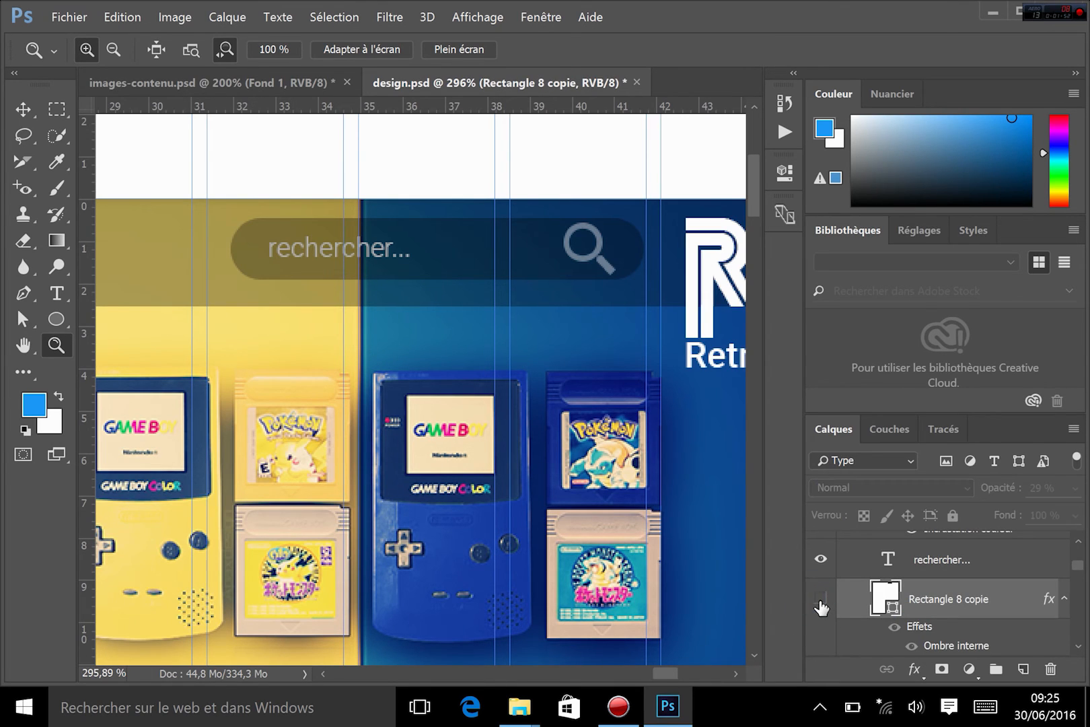
left_click(821, 599)
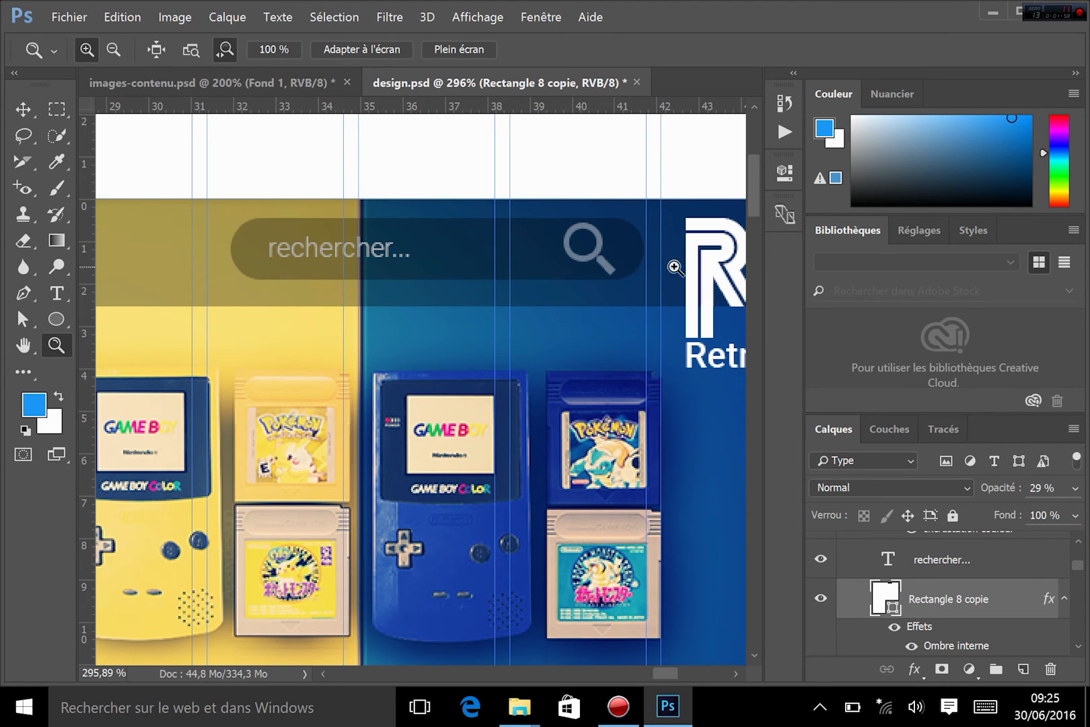
- Collapse the recherche group and set up an Export As of the whole group in PNG format
left_click(1077, 542)
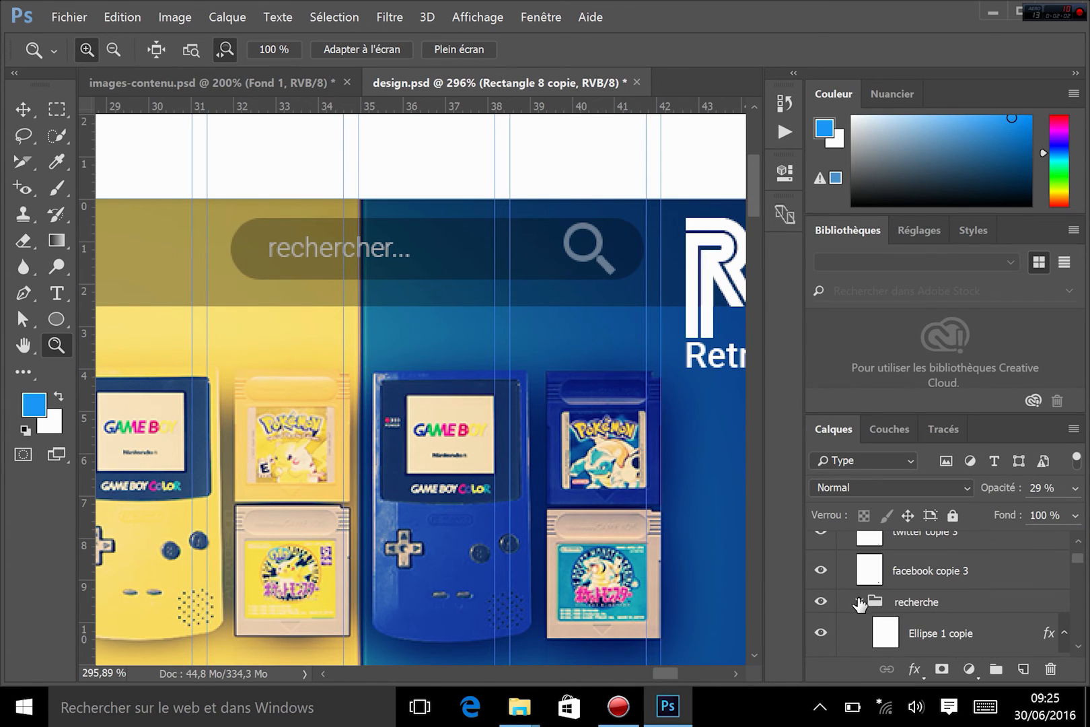
left_click(858, 600)
left_click(897, 603)
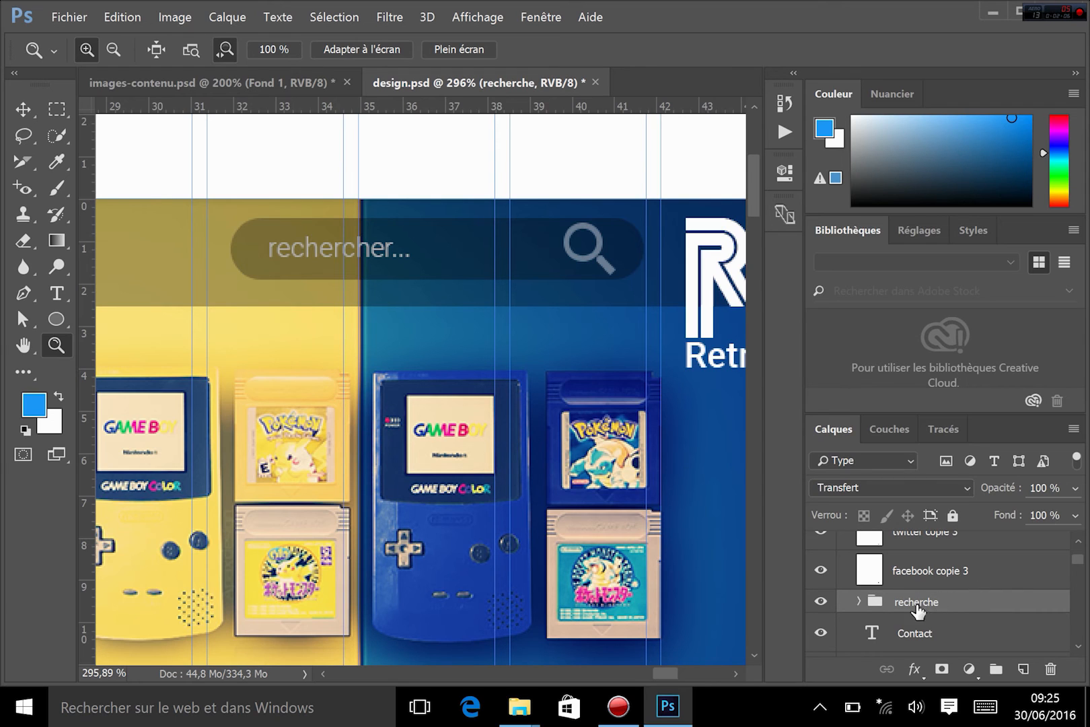
right_click(917, 606)
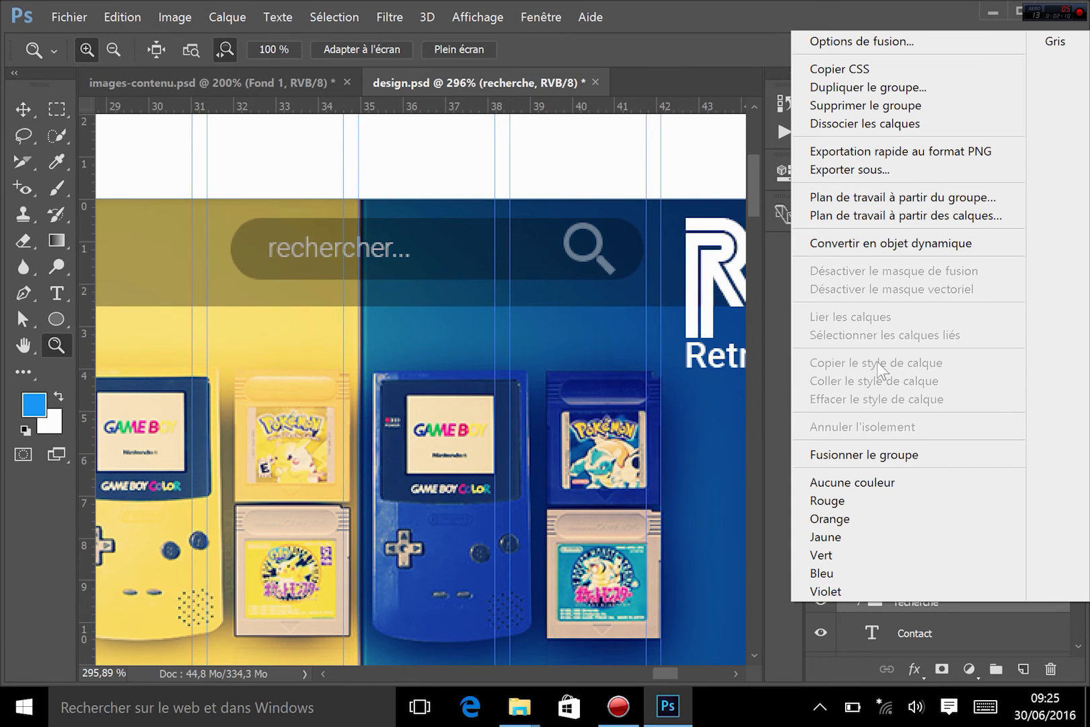
left_click(875, 171)
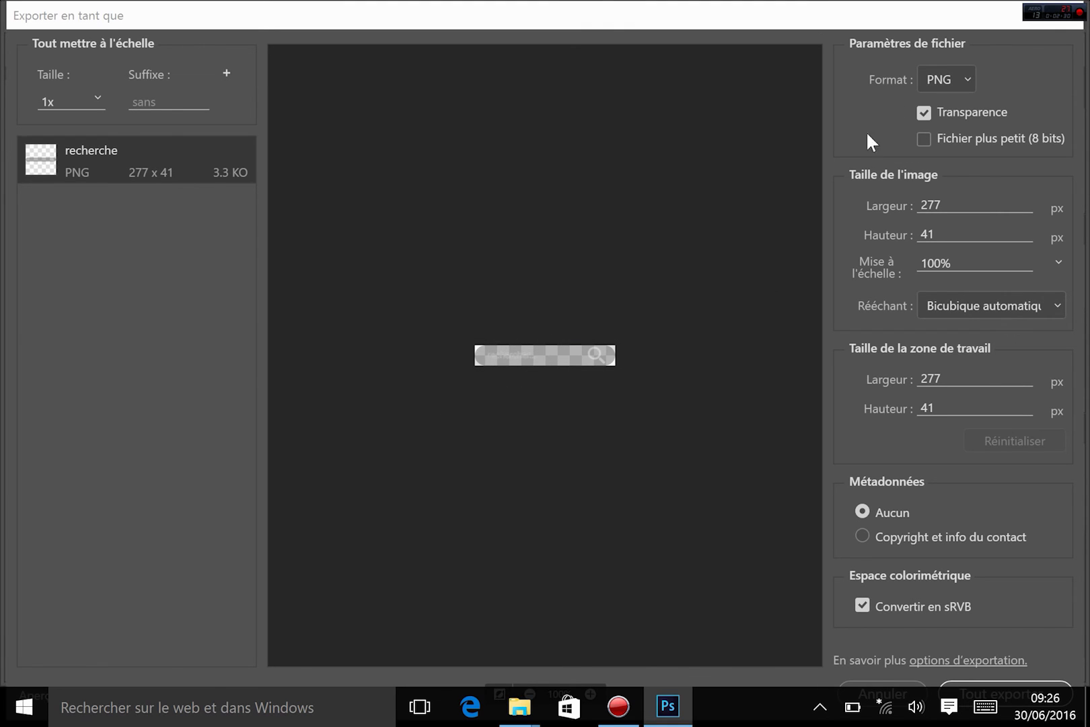
left_click(950, 86)
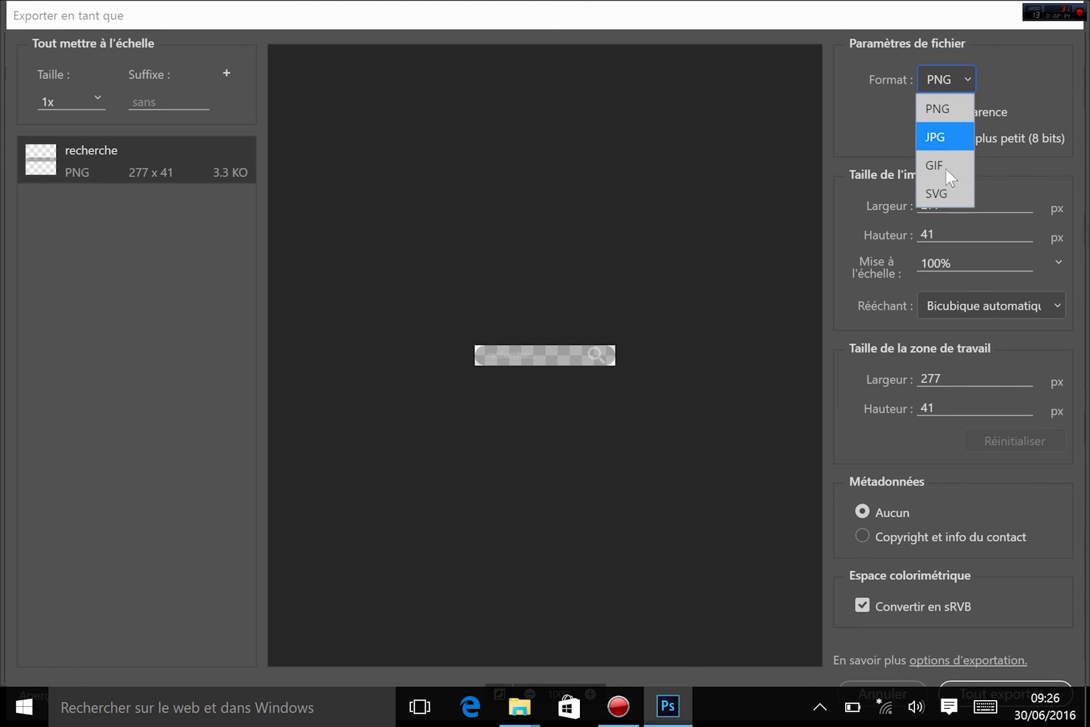
left_click(941, 110)
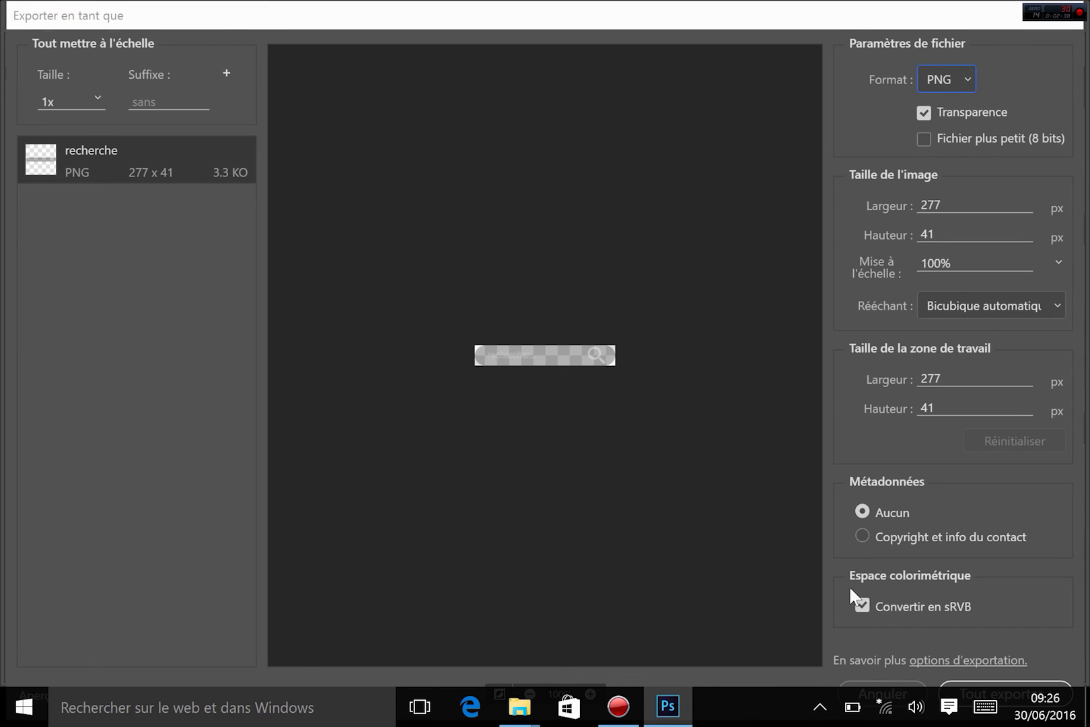
- Export the recherche group as the PNG file recherche into the tranches folder on the Bureau
left_click(974, 689)
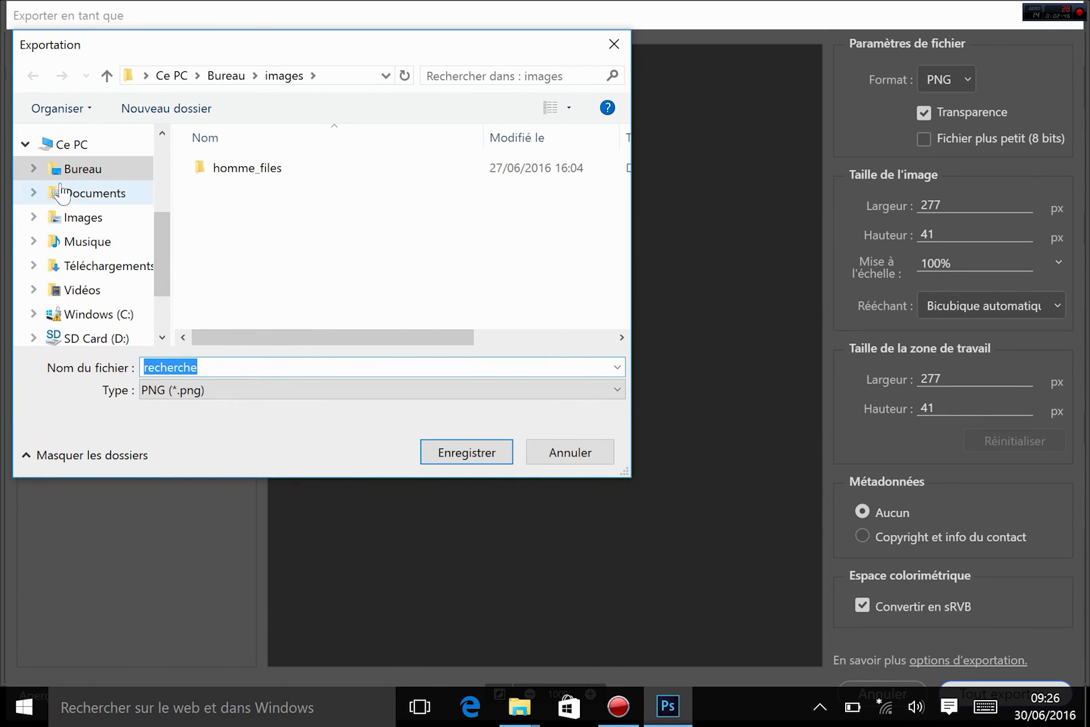
left_click(237, 70)
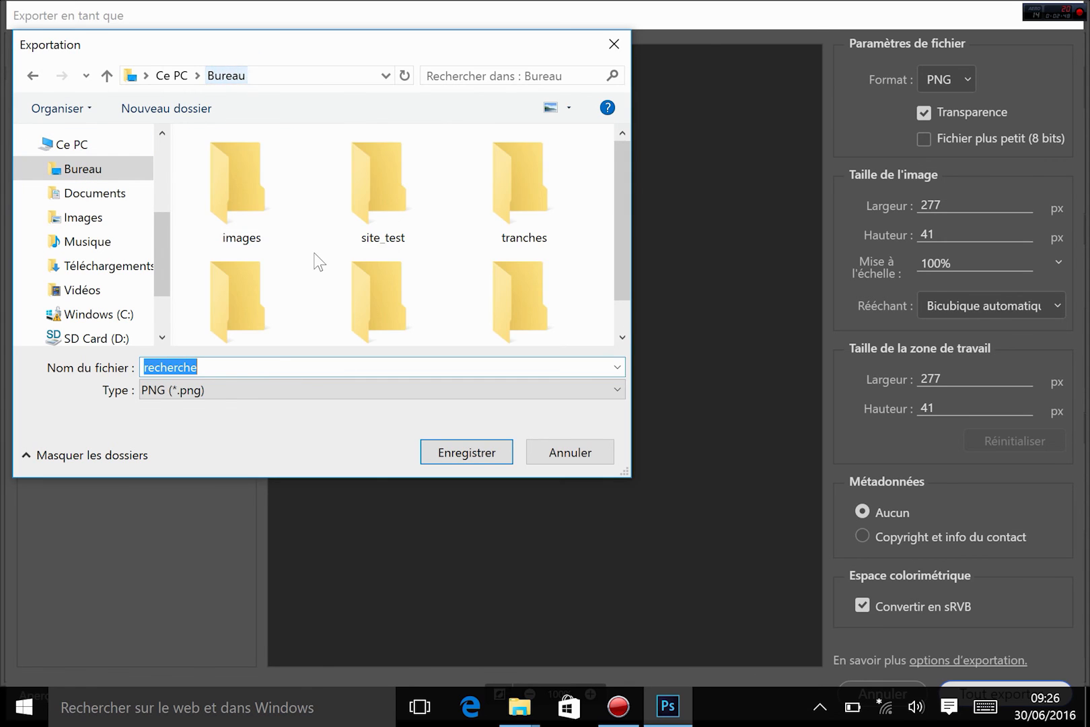
scroll(316, 260, "down", 3)
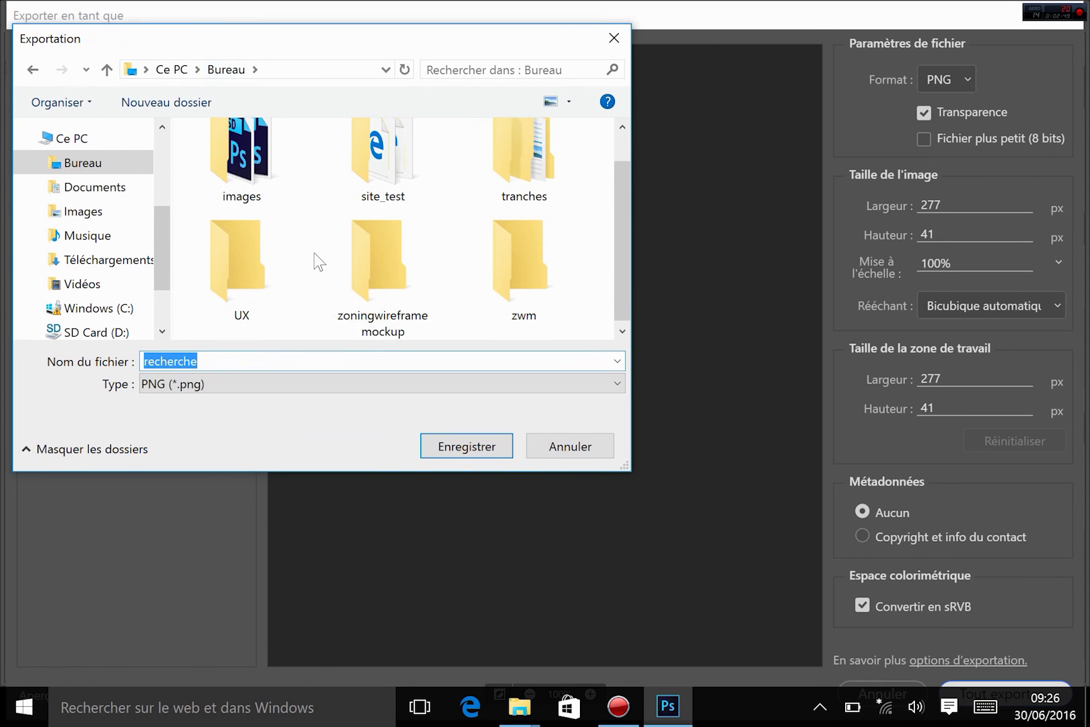
double_click(515, 169)
left_click(476, 456)
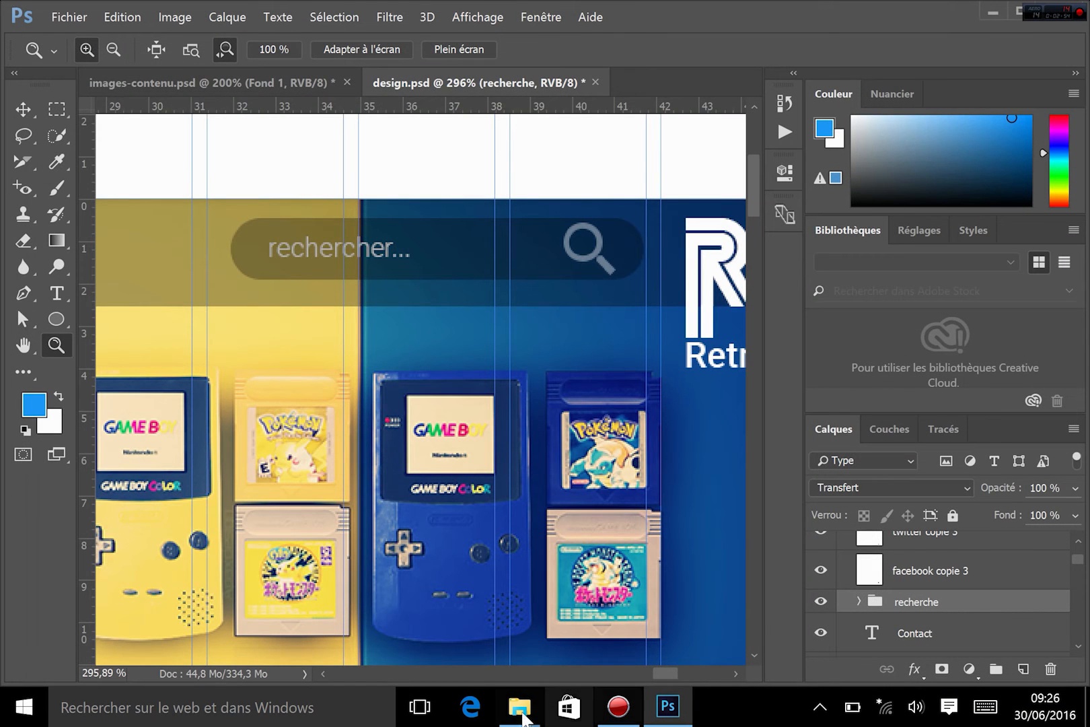
- Switch to File Explorer, view the exported recherche image from the tranches folder, then close the preview and clear the file selection
left_click(520, 708)
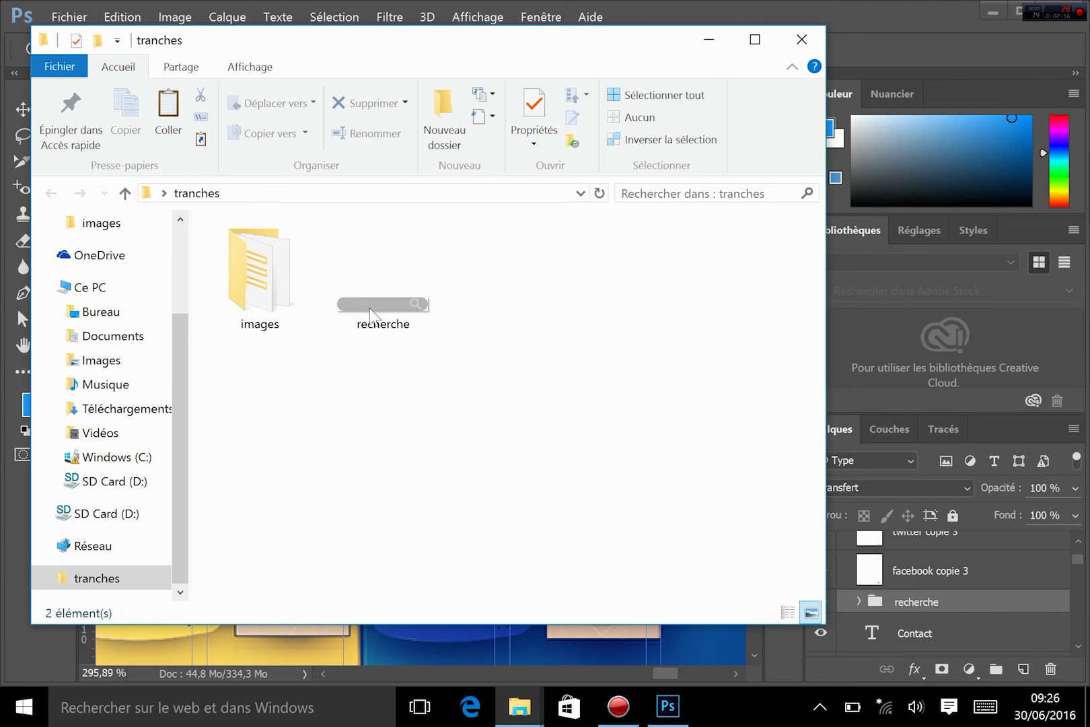
left_click(369, 308)
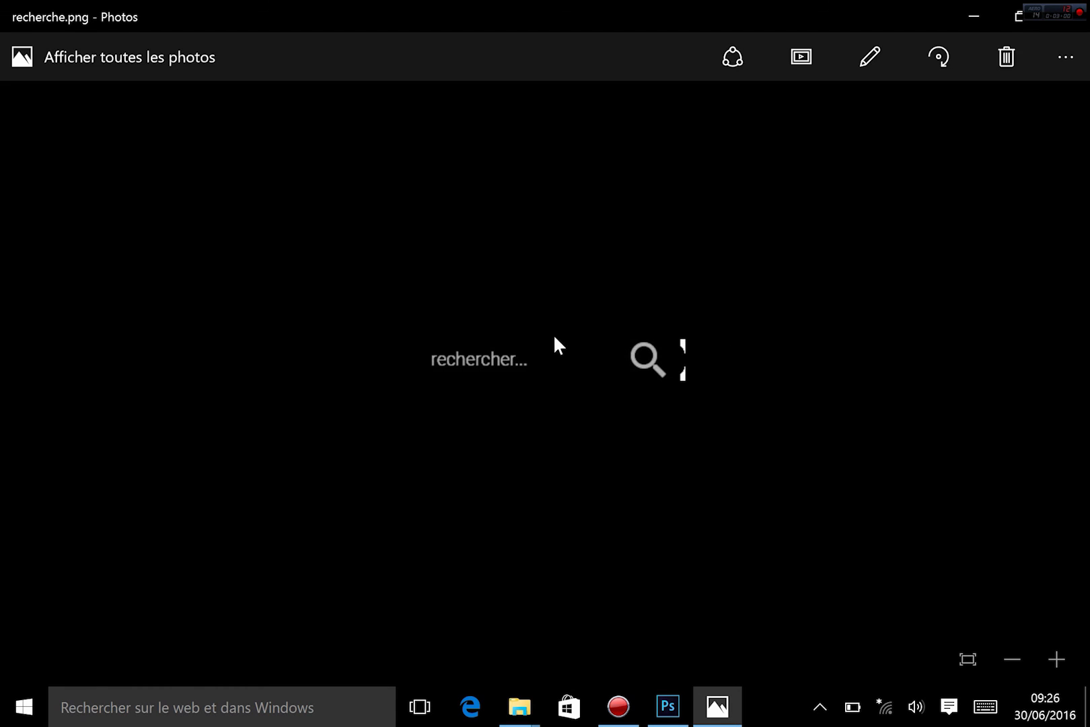
key("alt+F4")
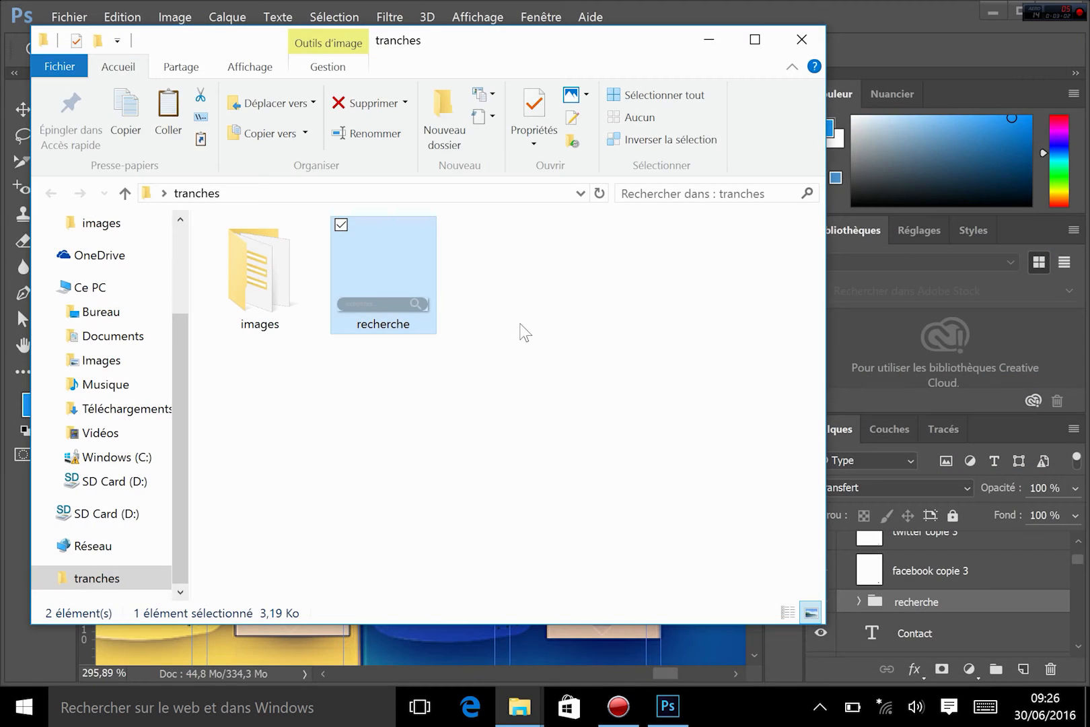
left_click(410, 399)
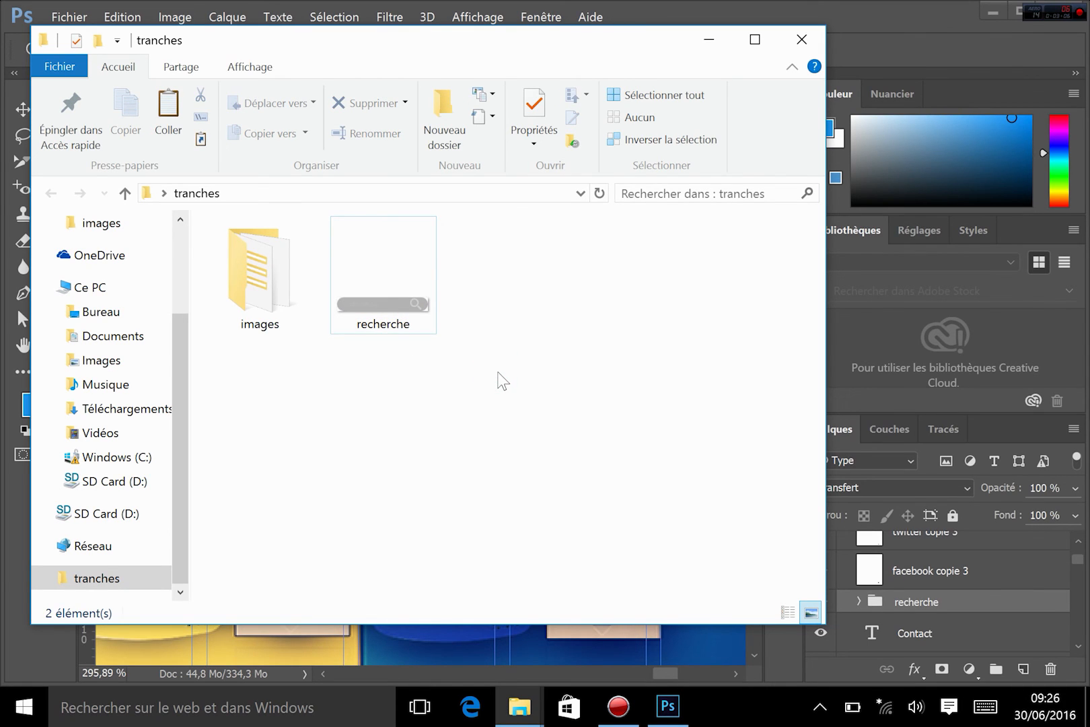
- Switch back to Photoshop and look at the export commands available for the facebook copie 3 layer, then dismiss them
left_click(932, 592)
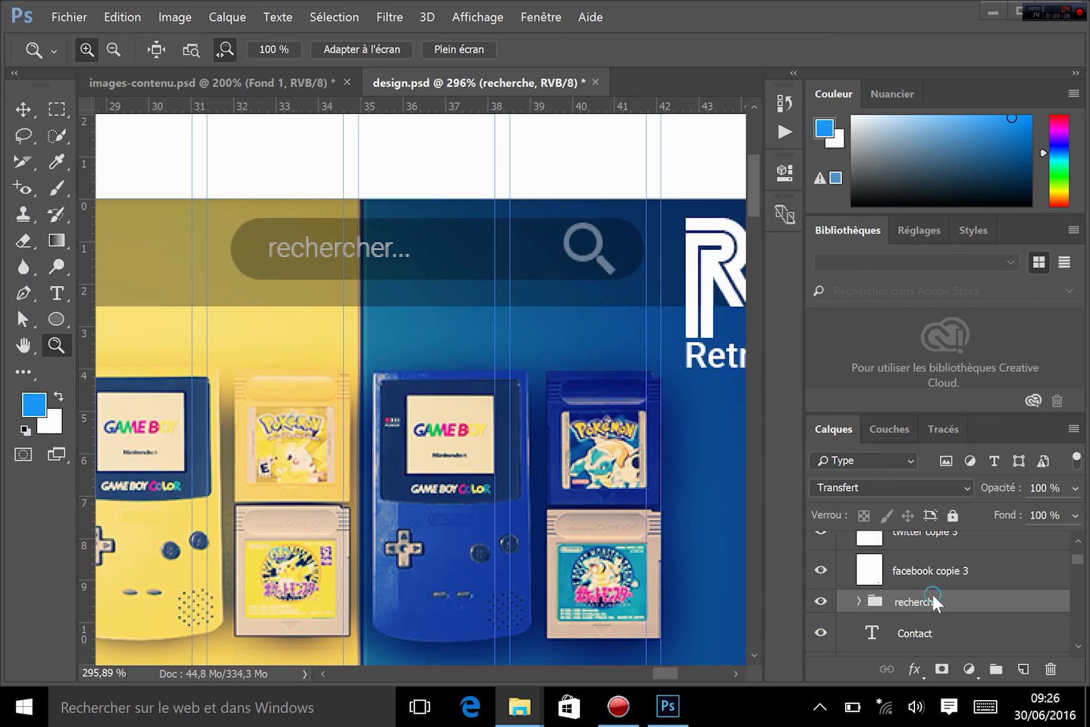
right_click(929, 580)
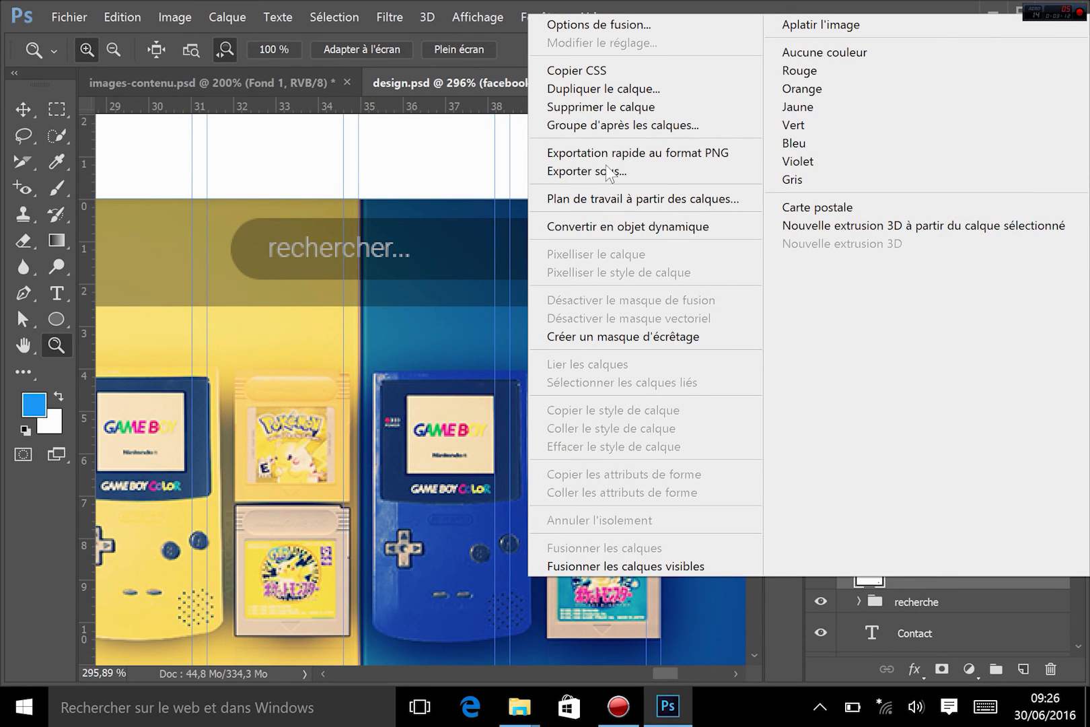
left_click(1025, 641)
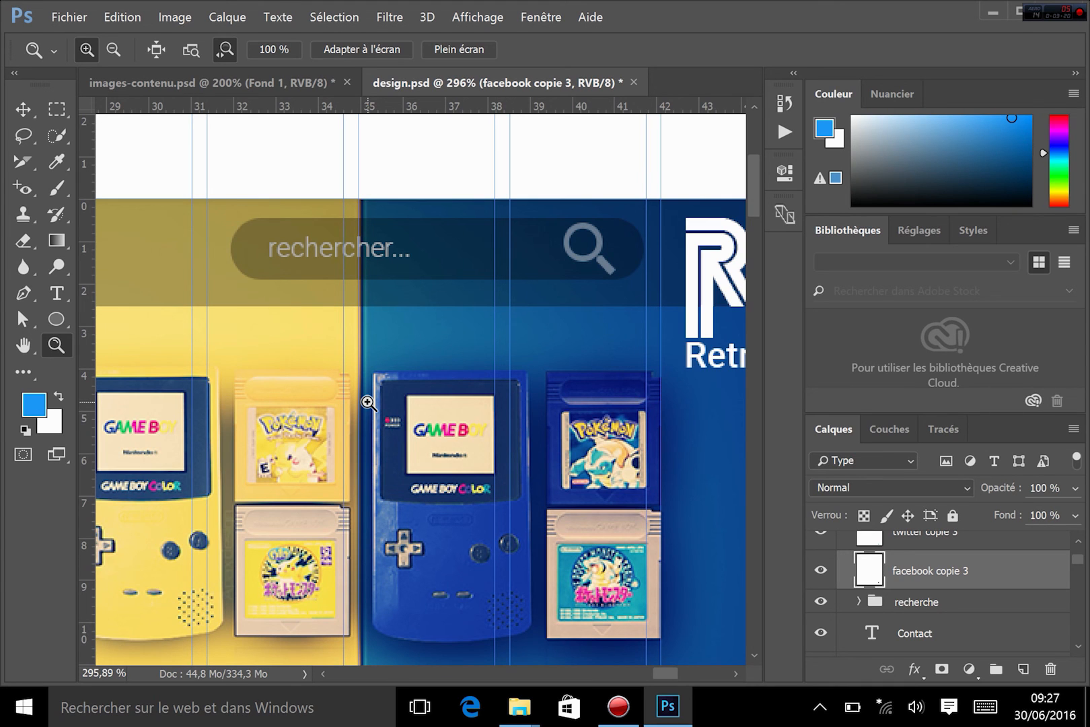
- Compare the bureau artboard of design.psd with the sliced elements in images-contenu.psd, then return to design.psd
key("ctrl+minus")
key("ctrl+minus")
key("ctrl+minus")
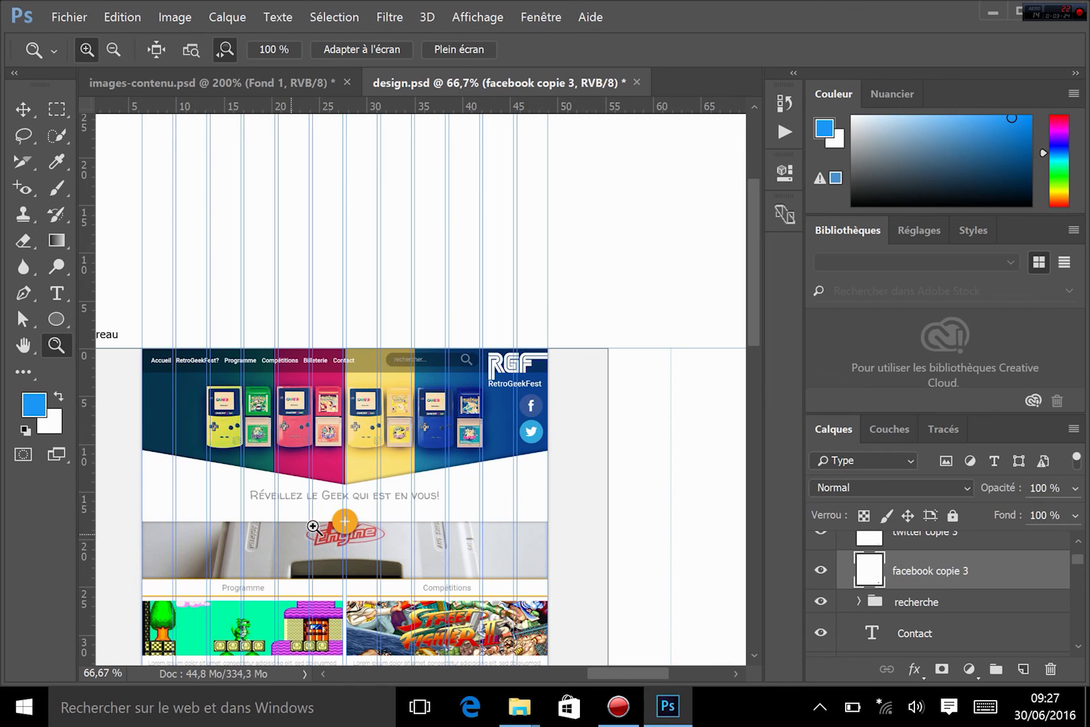
left_click(233, 71)
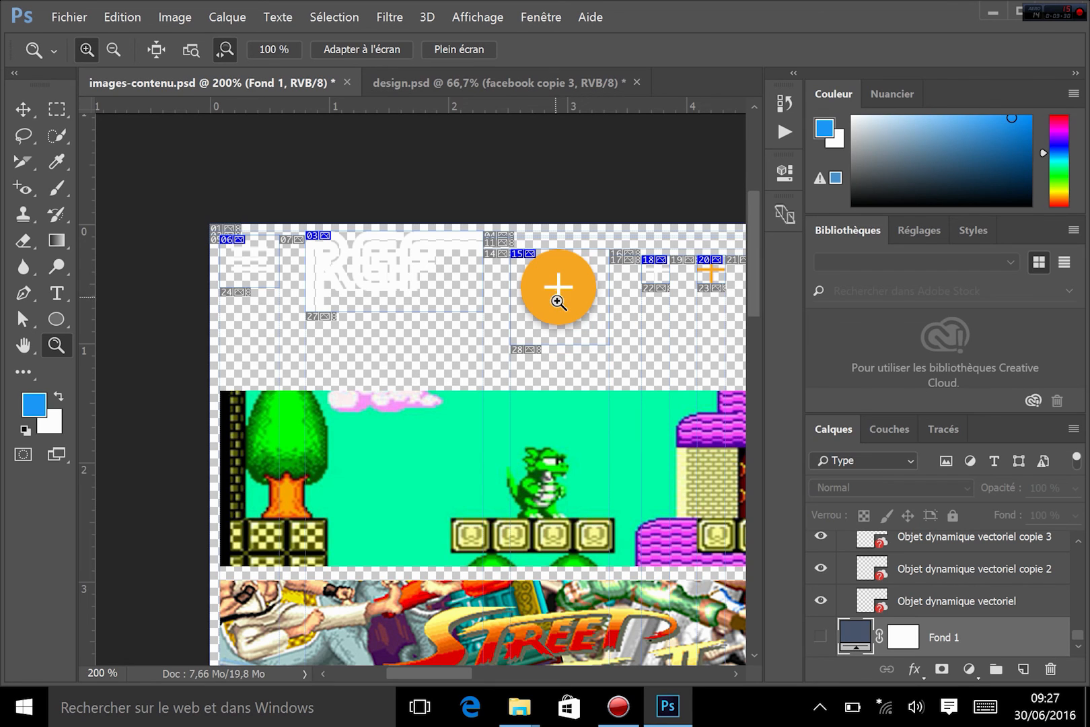
left_click(426, 80)
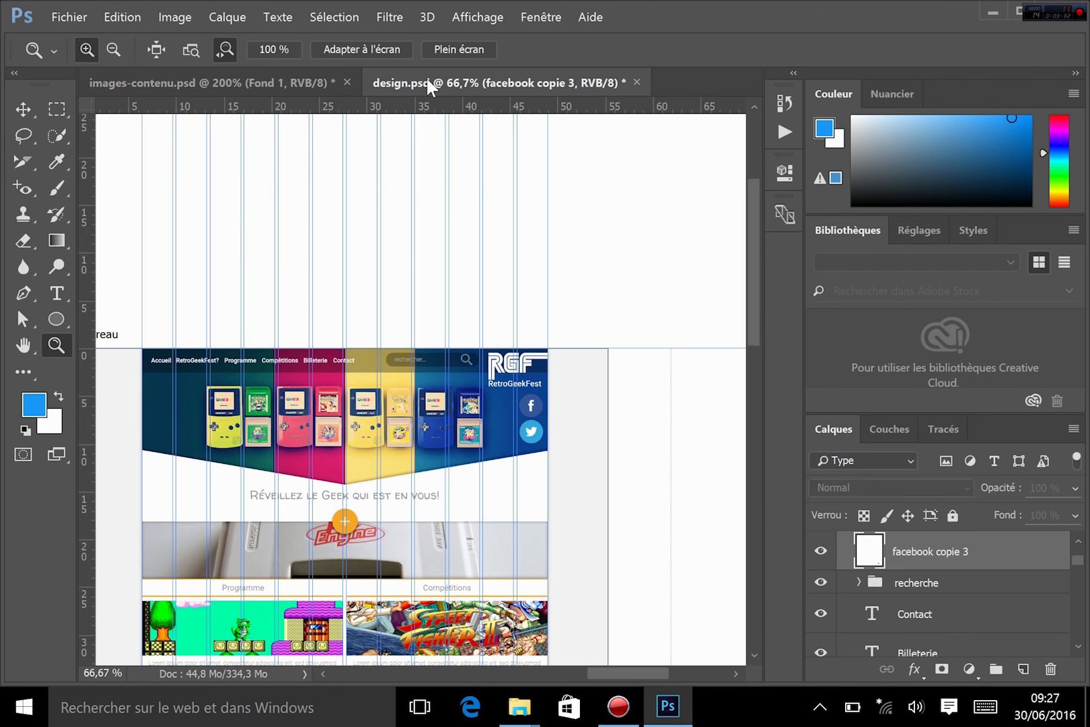
- Look over the mobile artboards of design.psd, from mobile1 copie across to mobile2 and its neighbouring layout
scroll(569, 491, "up", 5)
scroll(569, 491, "left", 10)
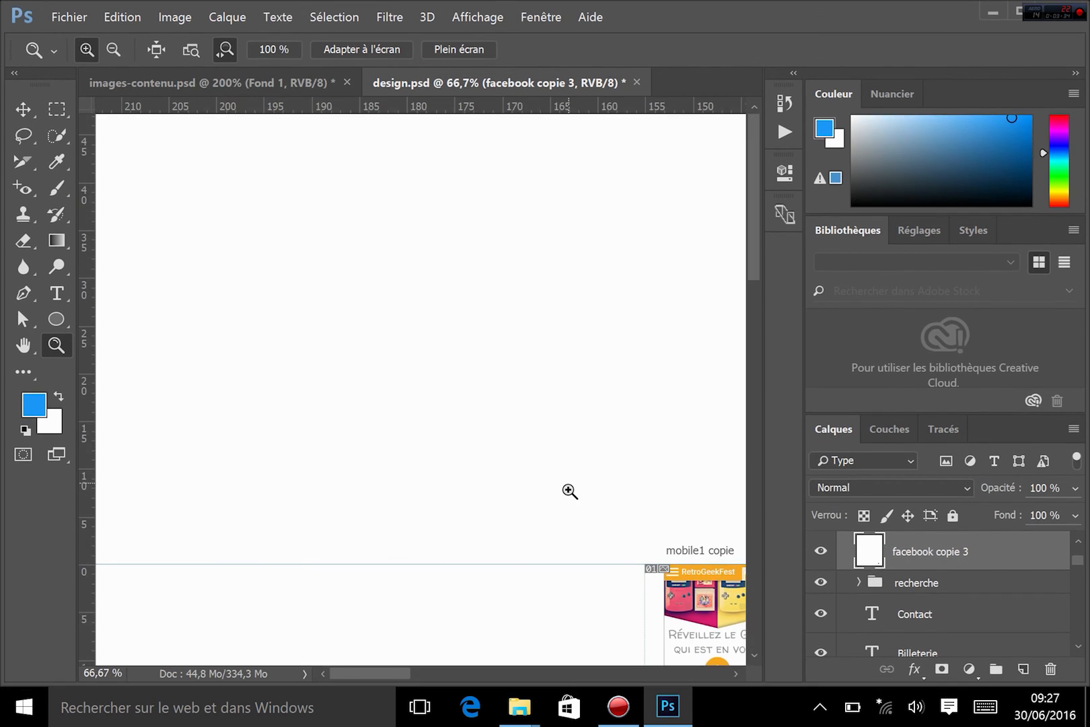
left_click_drag(657, 540, 428, 465)
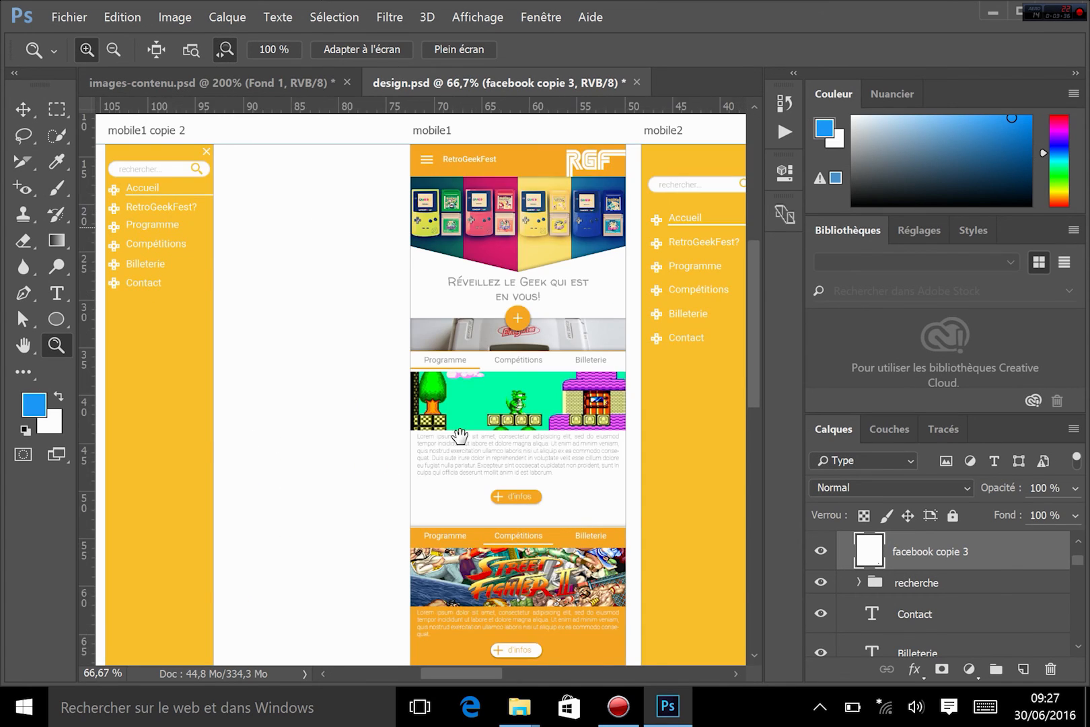
left_click_drag(672, 541, 442, 446)
right_click(599, 417)
right_click(509, 360)
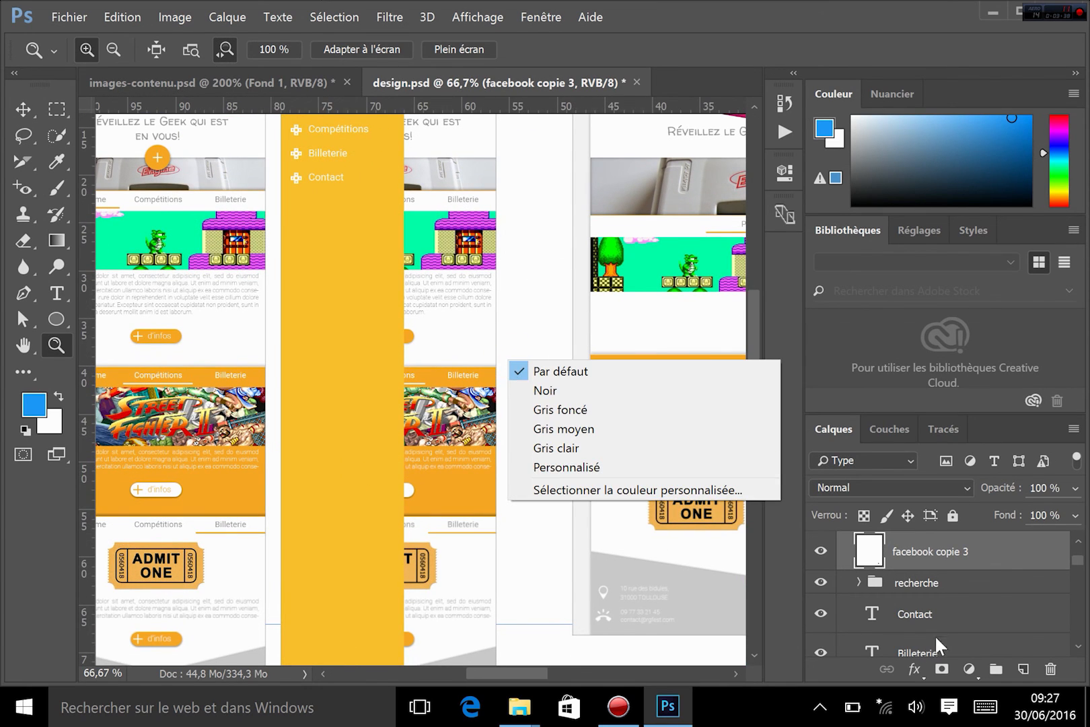
left_click(960, 535)
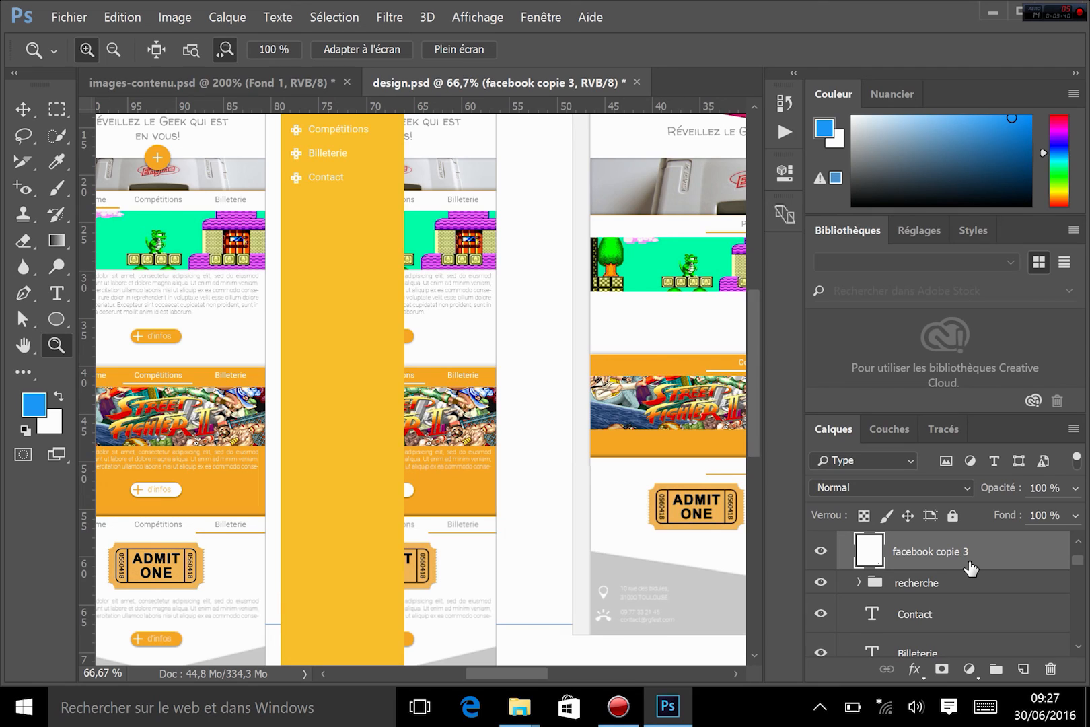